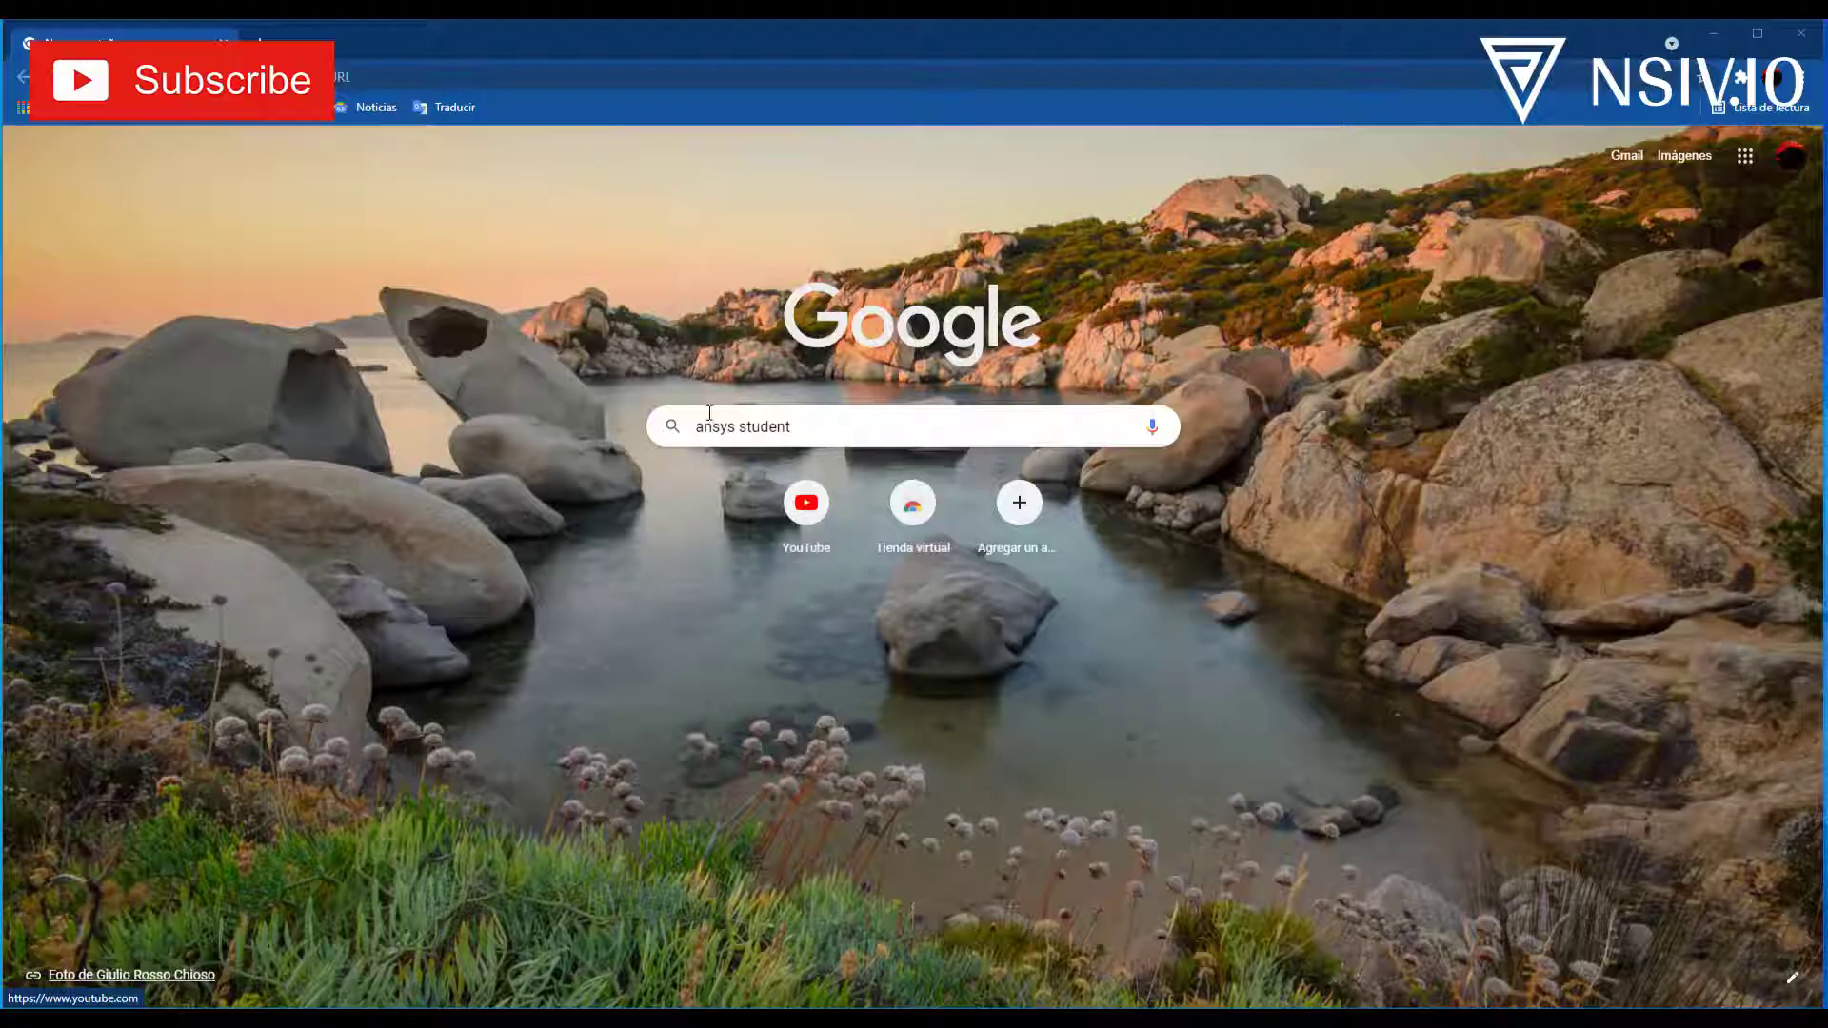
- Run the 'ansys student' search and open the Ansys Student Versions result
key("Return")
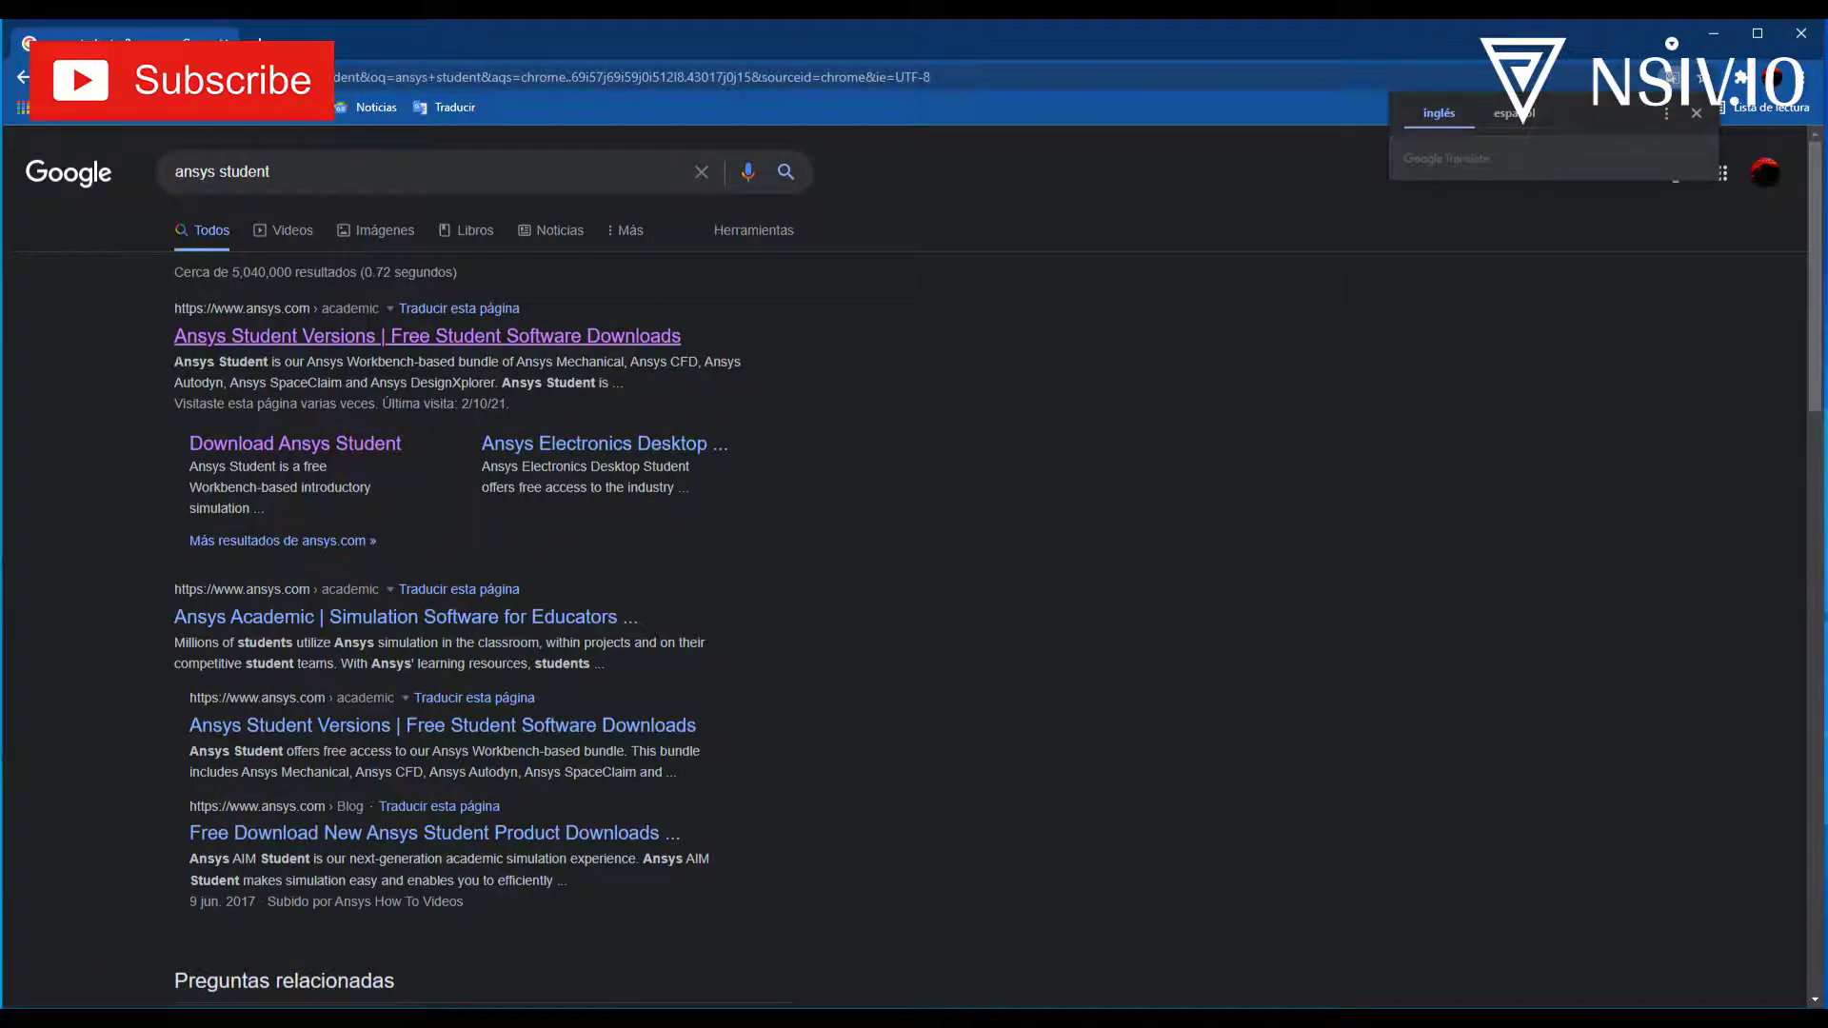
left_click(448, 341)
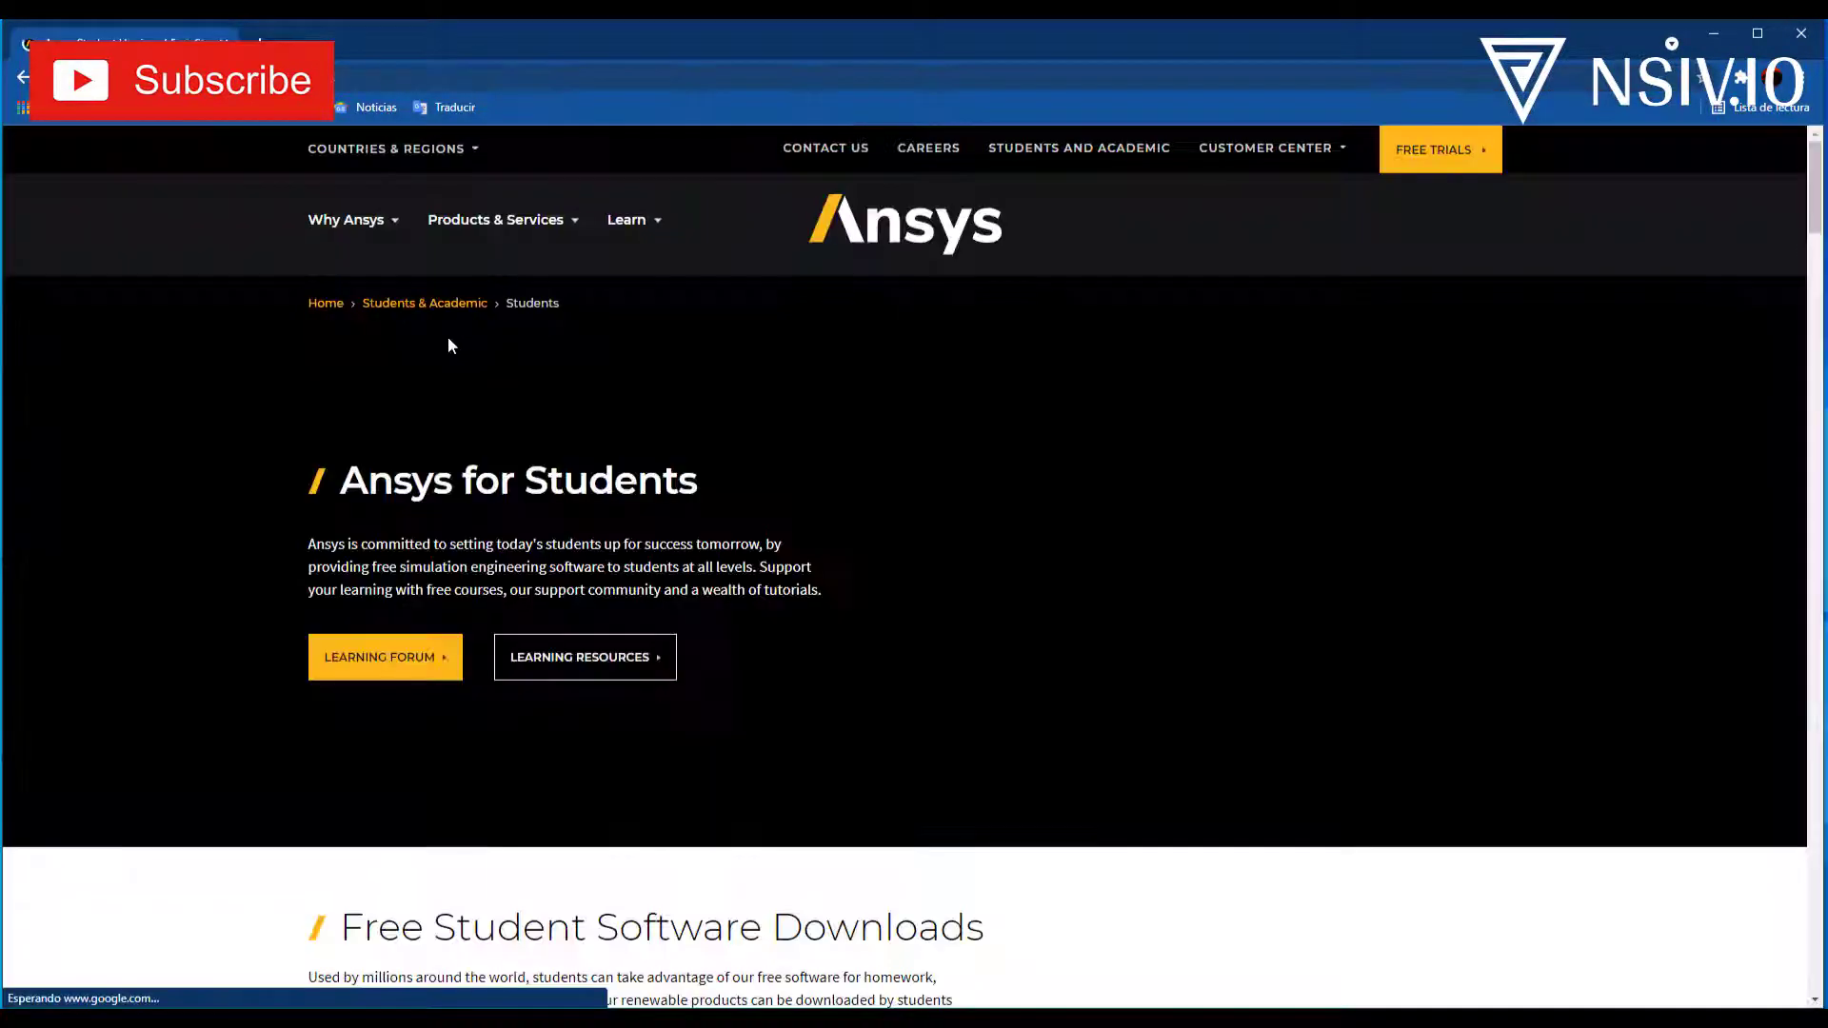
scroll(917, 557, "down", 3)
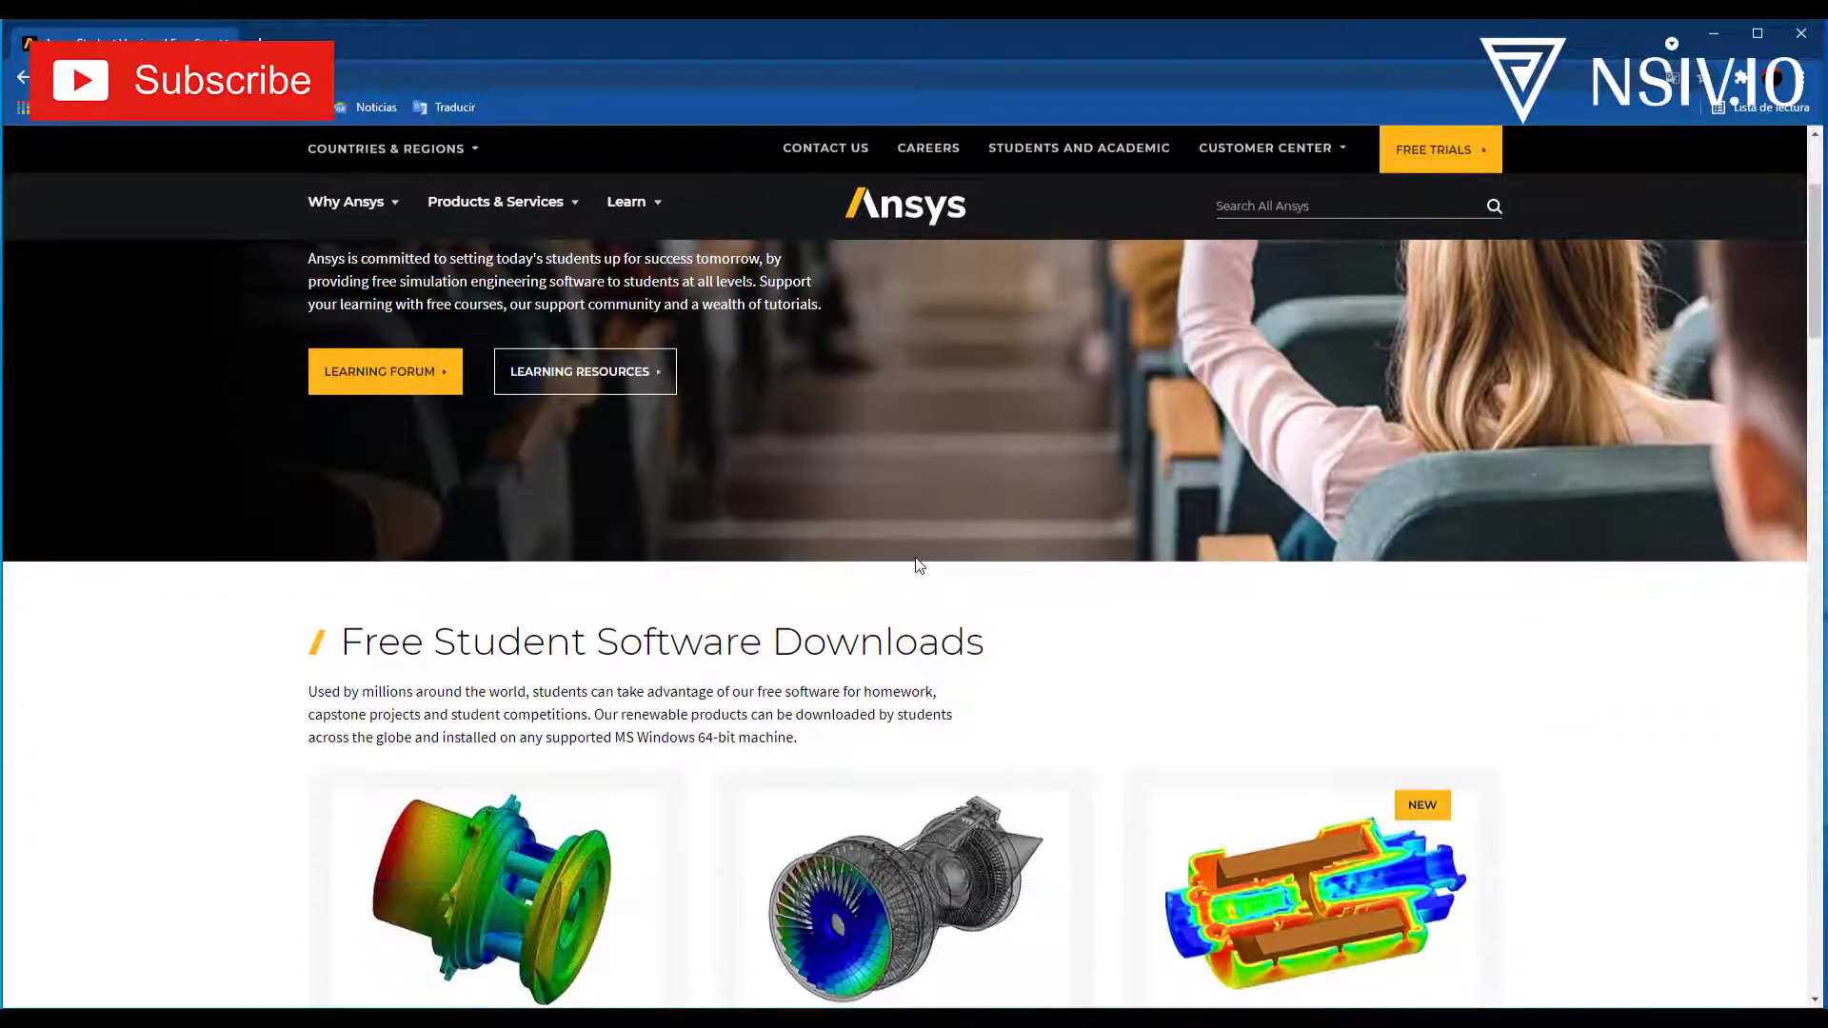
scroll(916, 564, "down", 2)
- Step the Free Student Software Downloads carousel forward and back to Ansys Student
left_click(1504, 847)
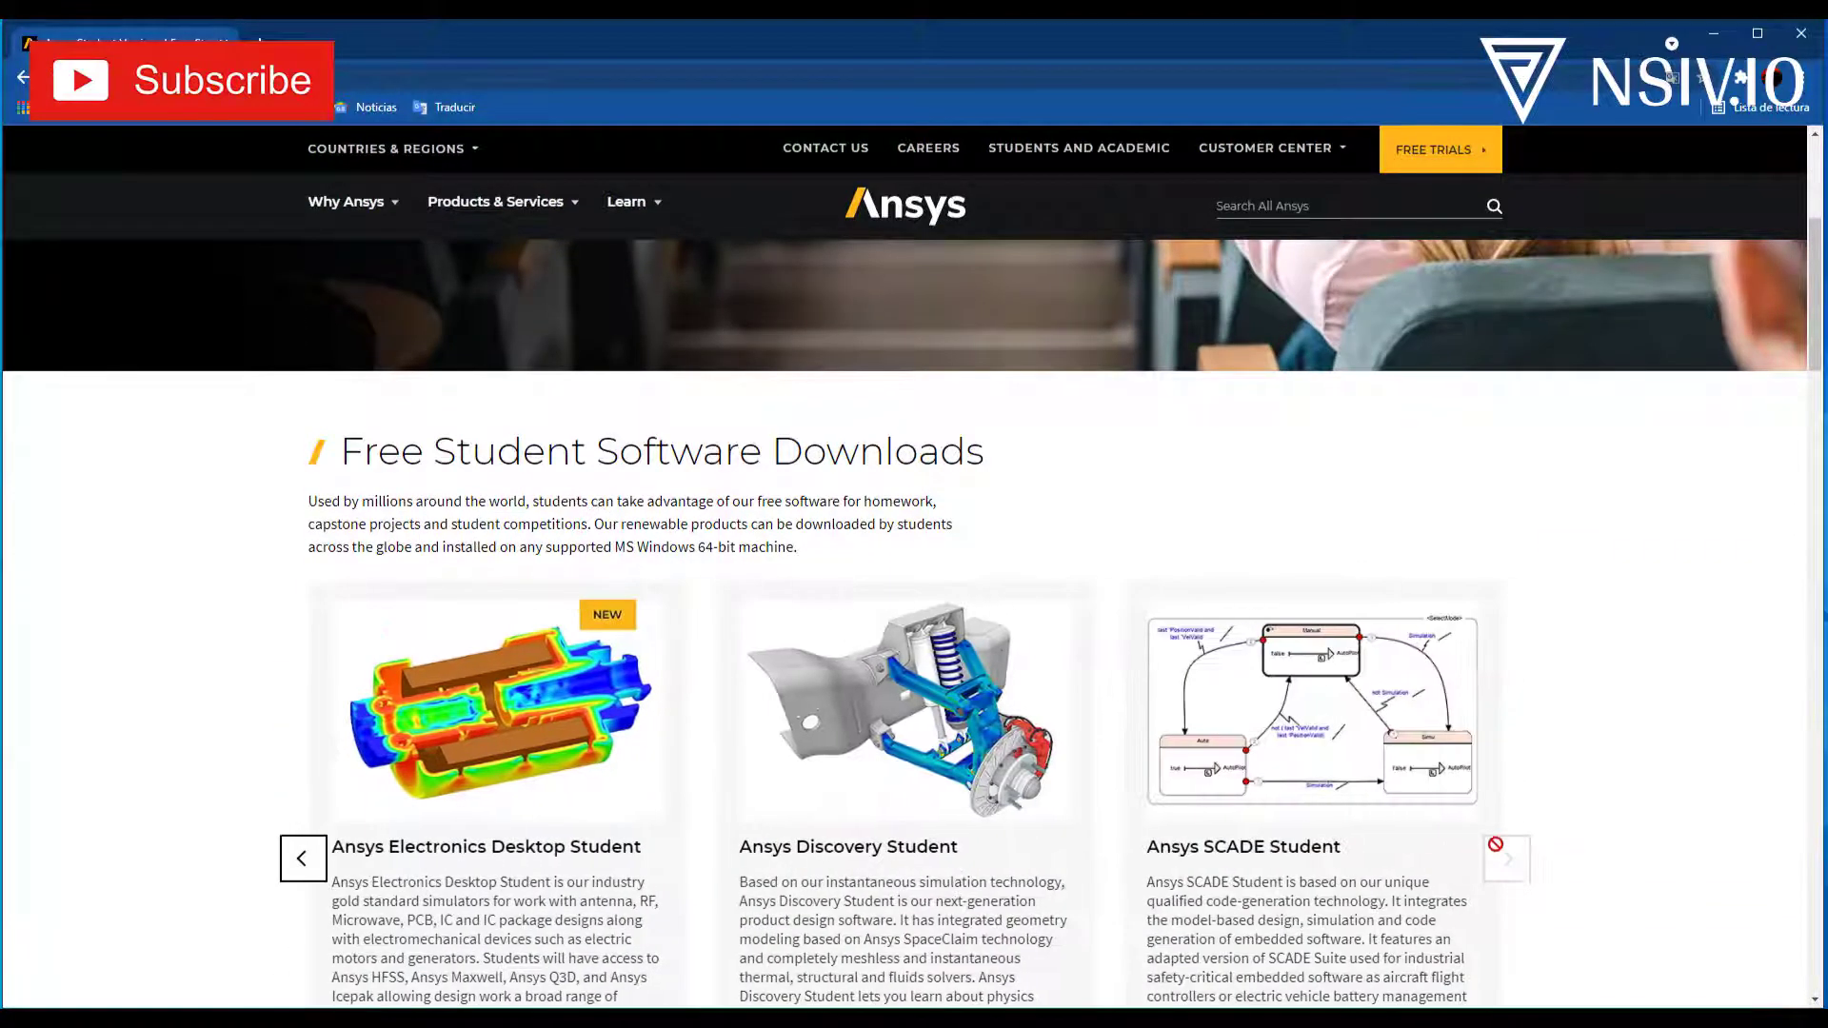
double_click(301, 858)
scroll(238, 781, "down", 2)
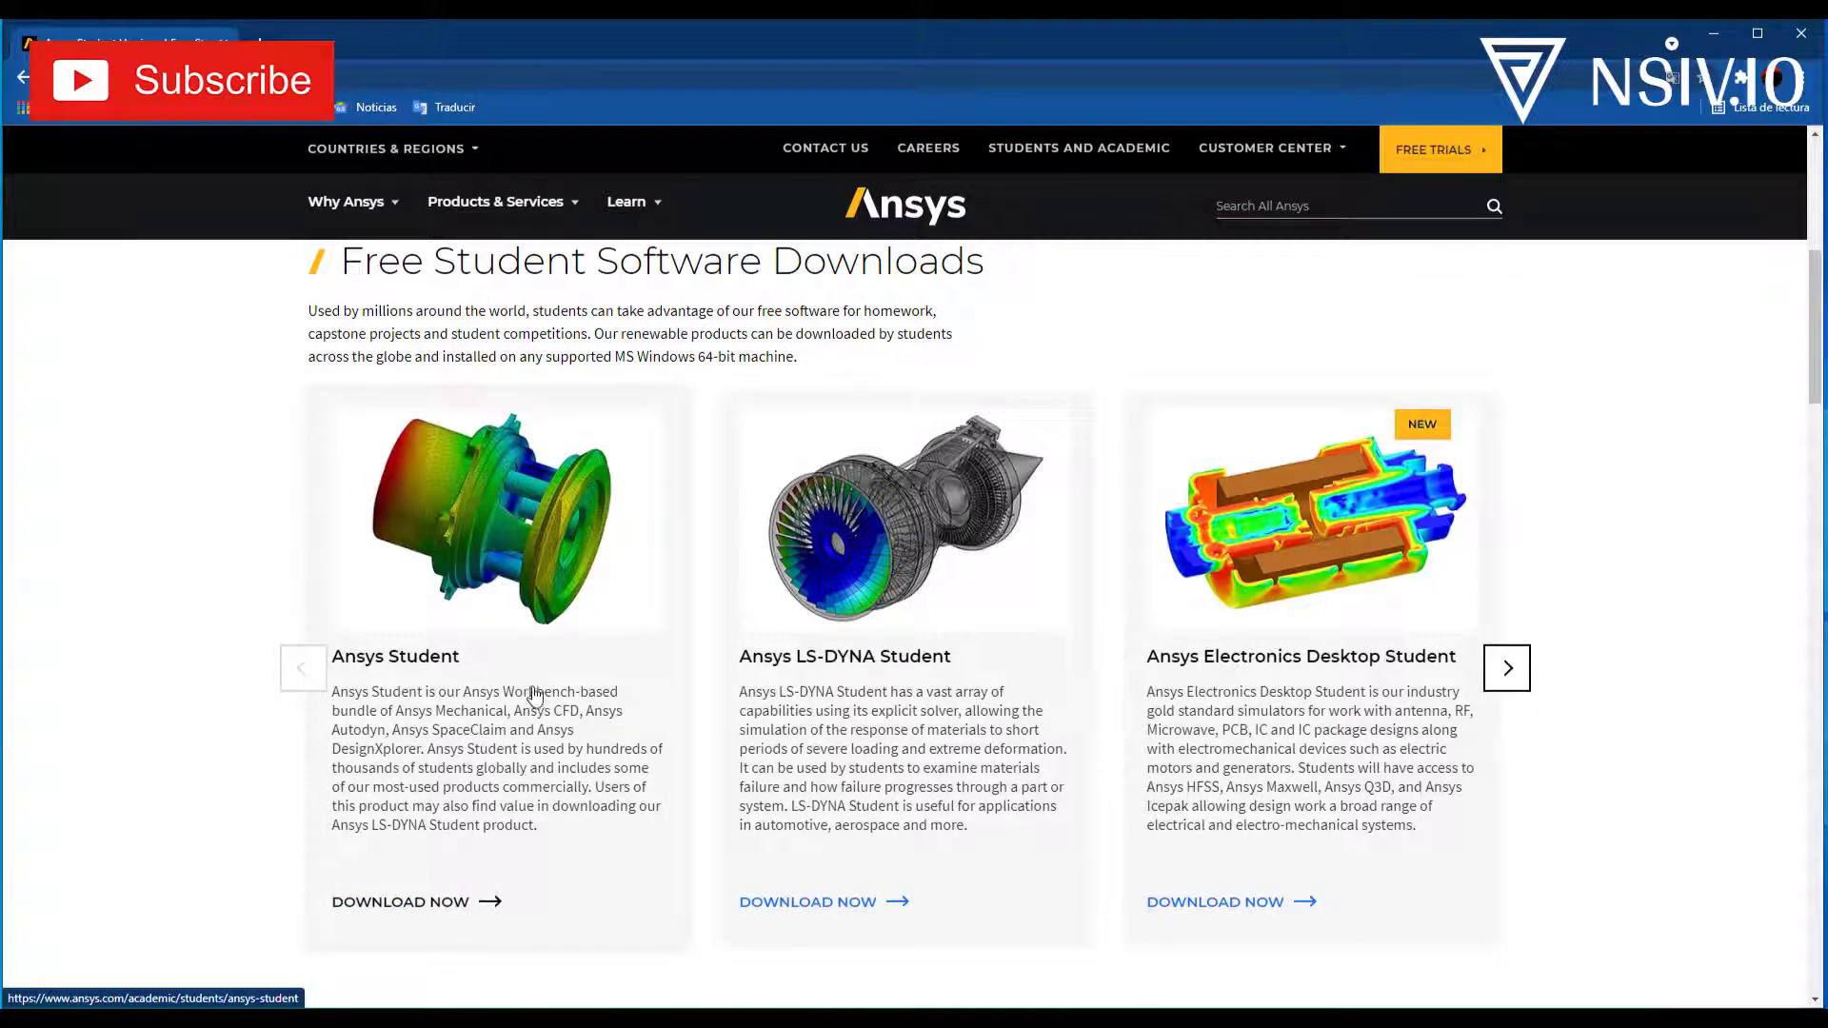
scroll(604, 724, "down", 1)
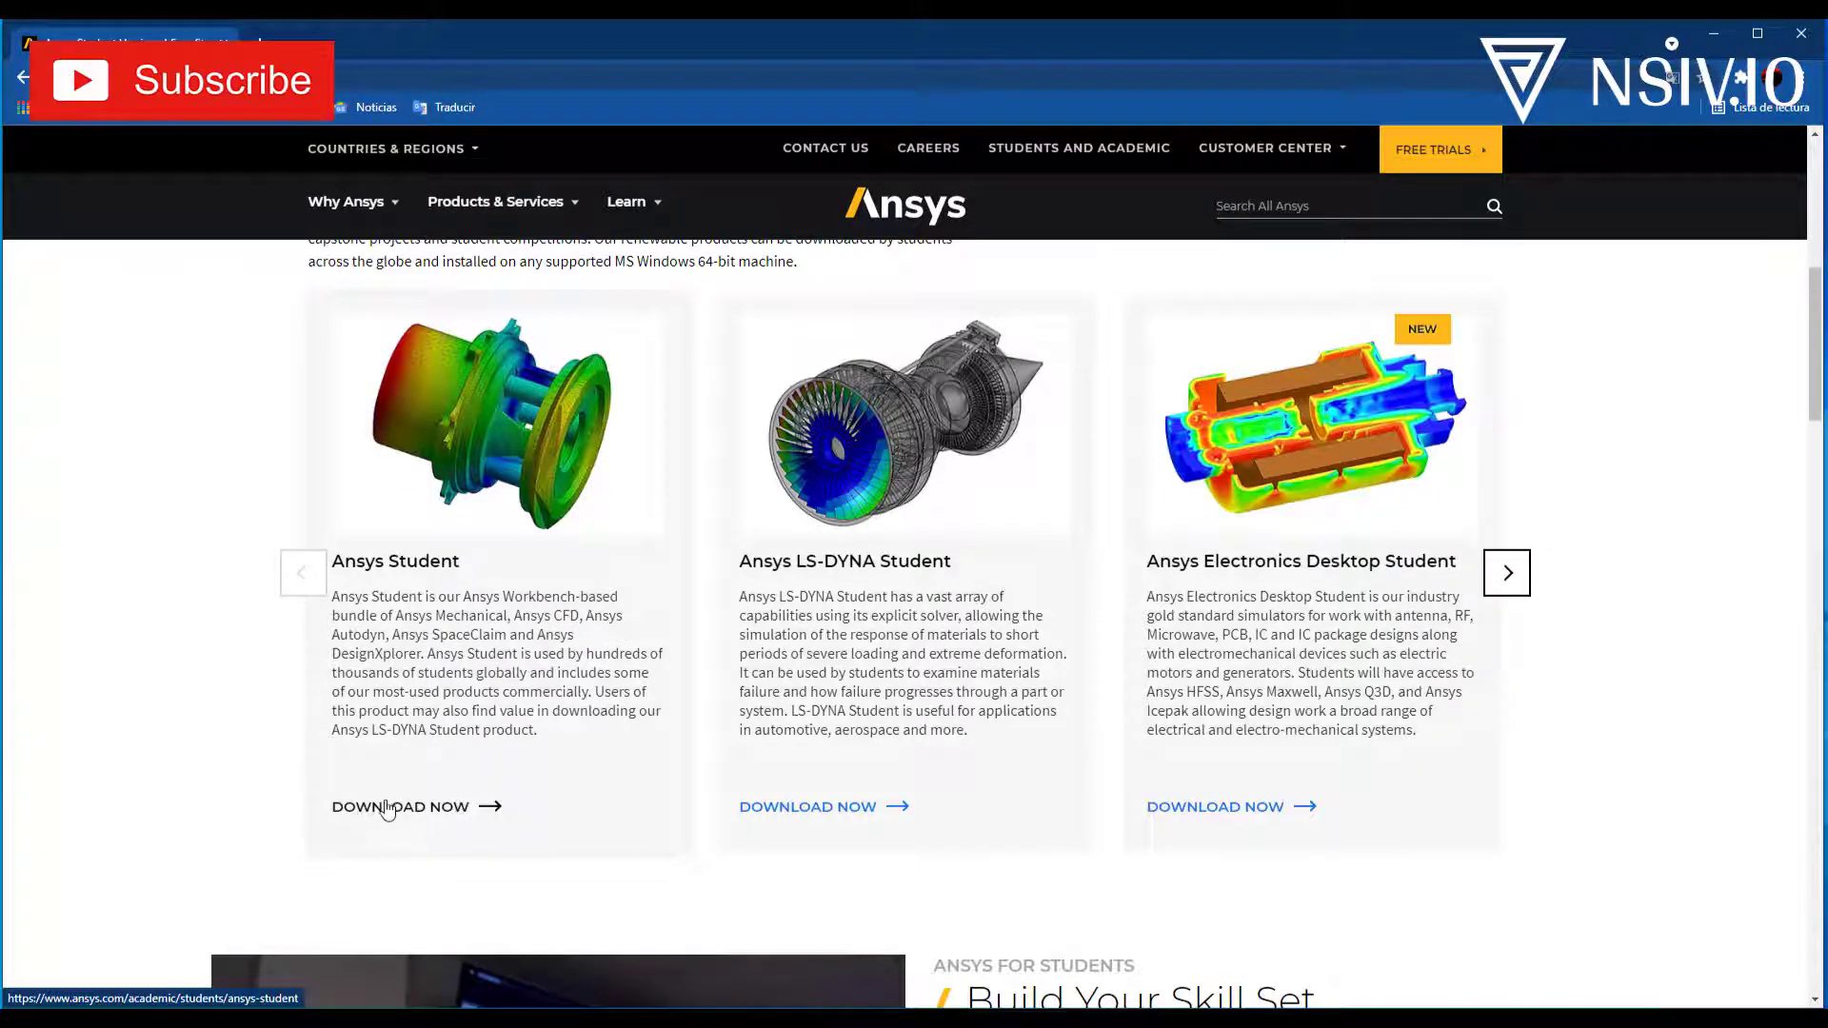
- Open Ansys Student's download page and start downloading the Ansys Student 2021 R2 zip
left_click(420, 807)
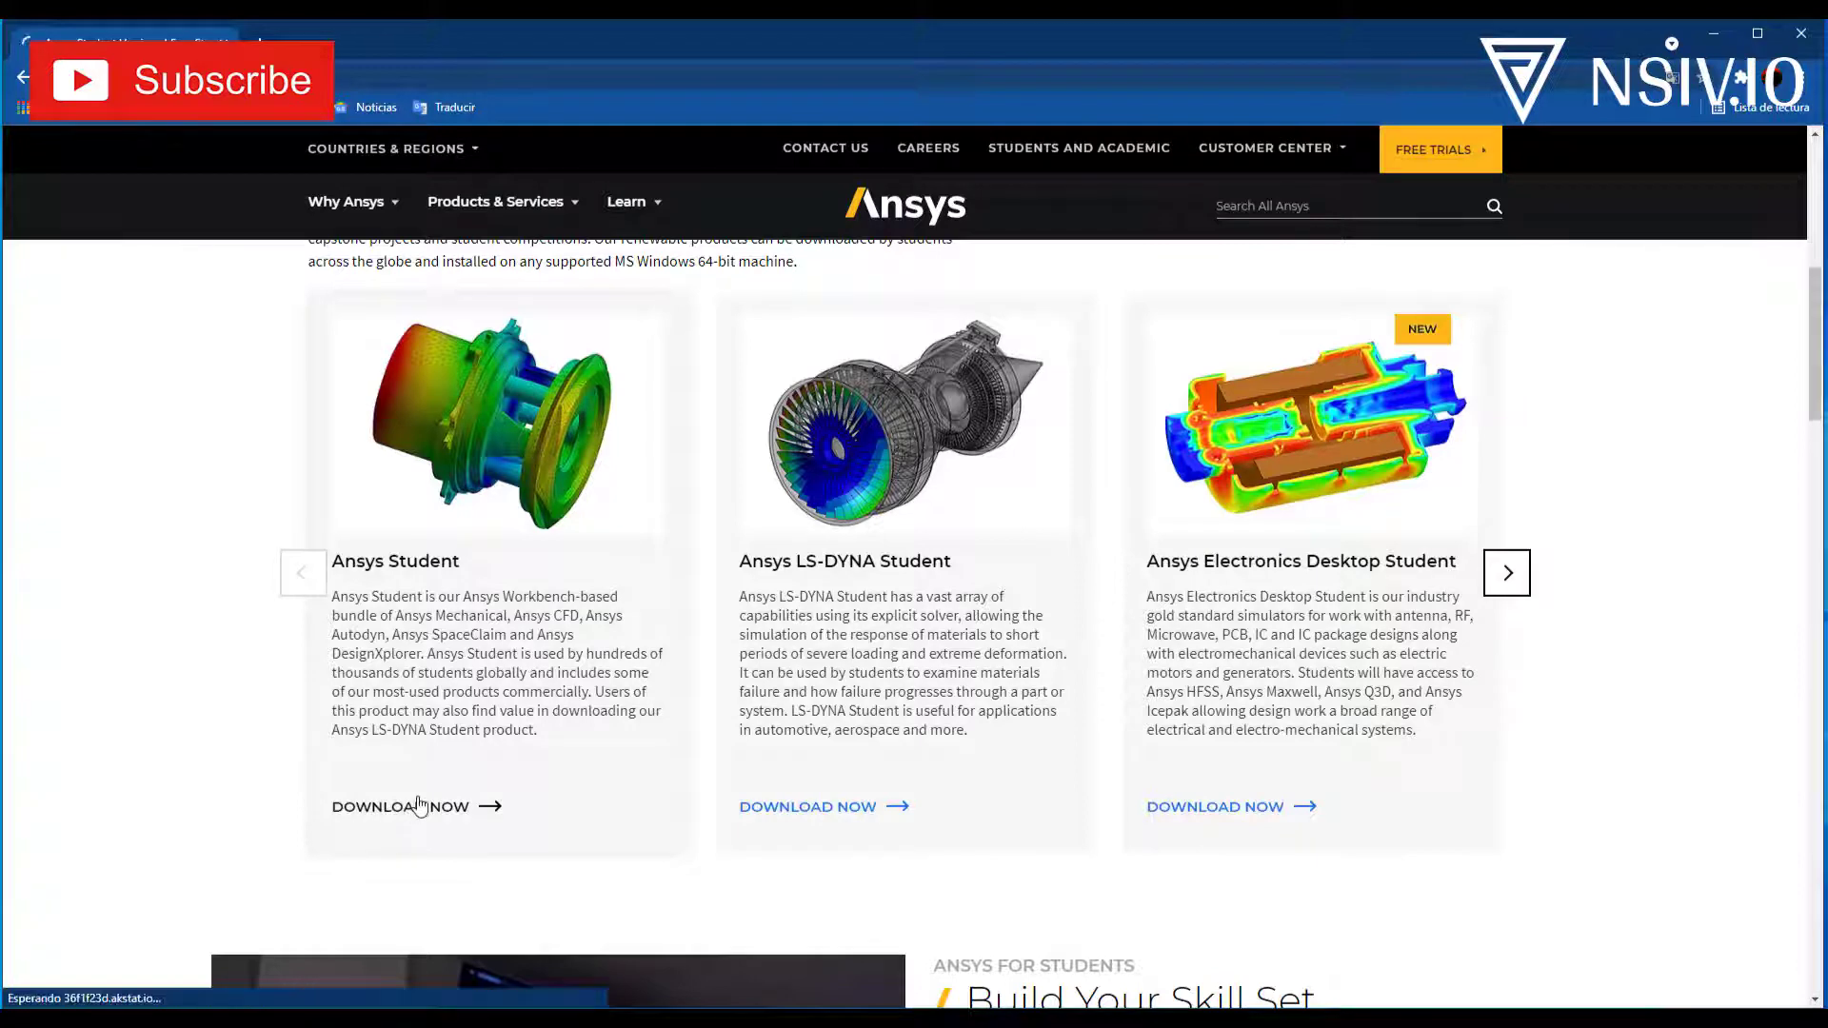
scroll(653, 575, "down", 1)
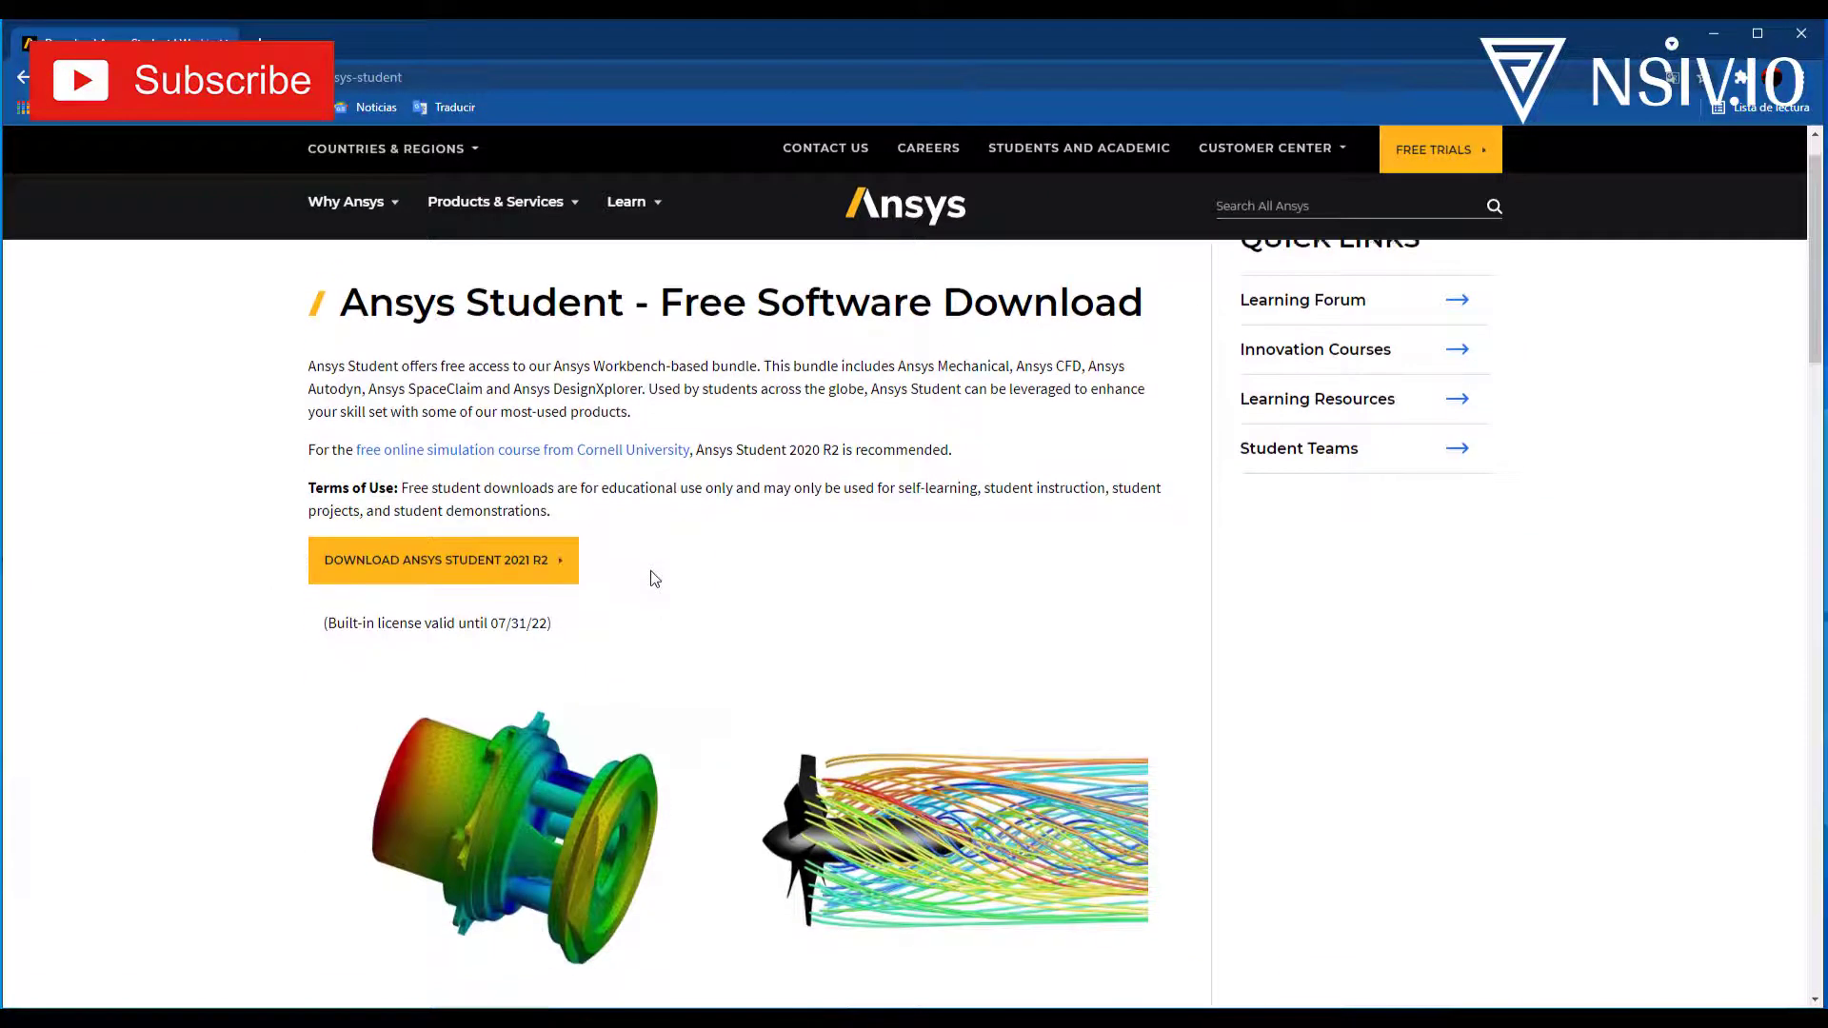
scroll(653, 575, "down", 1)
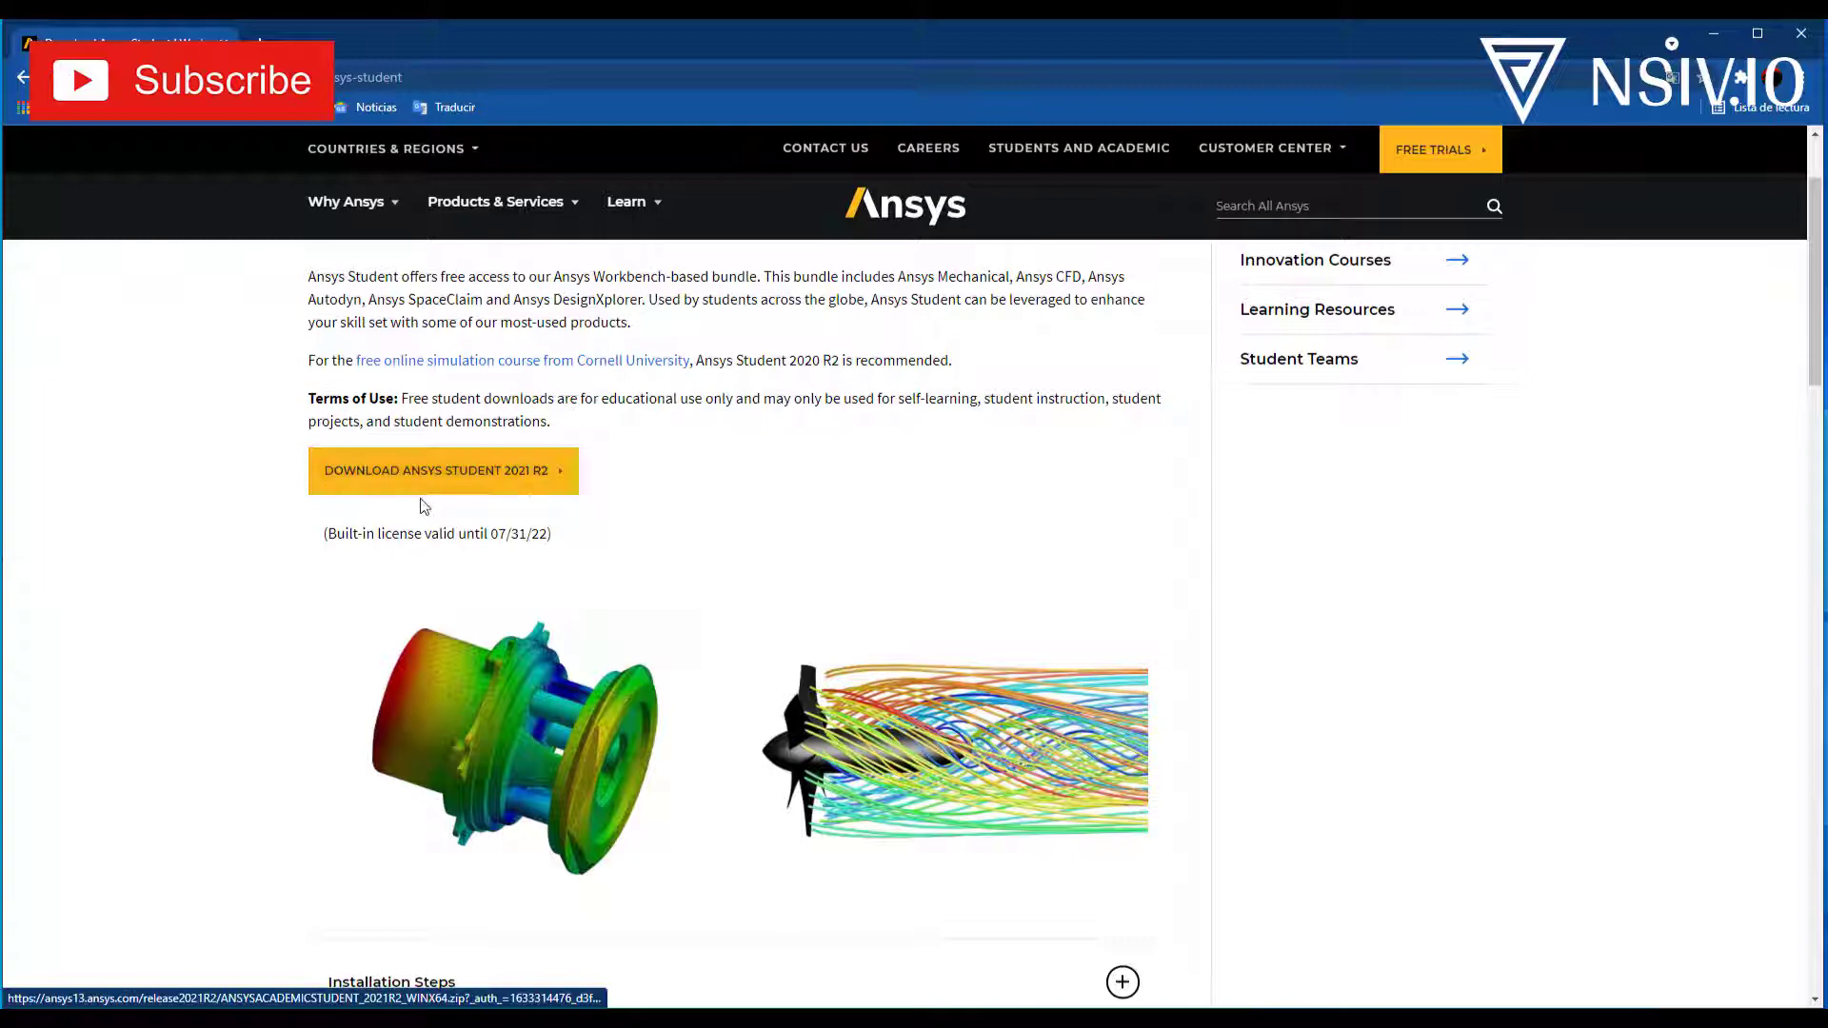
left_click(505, 487)
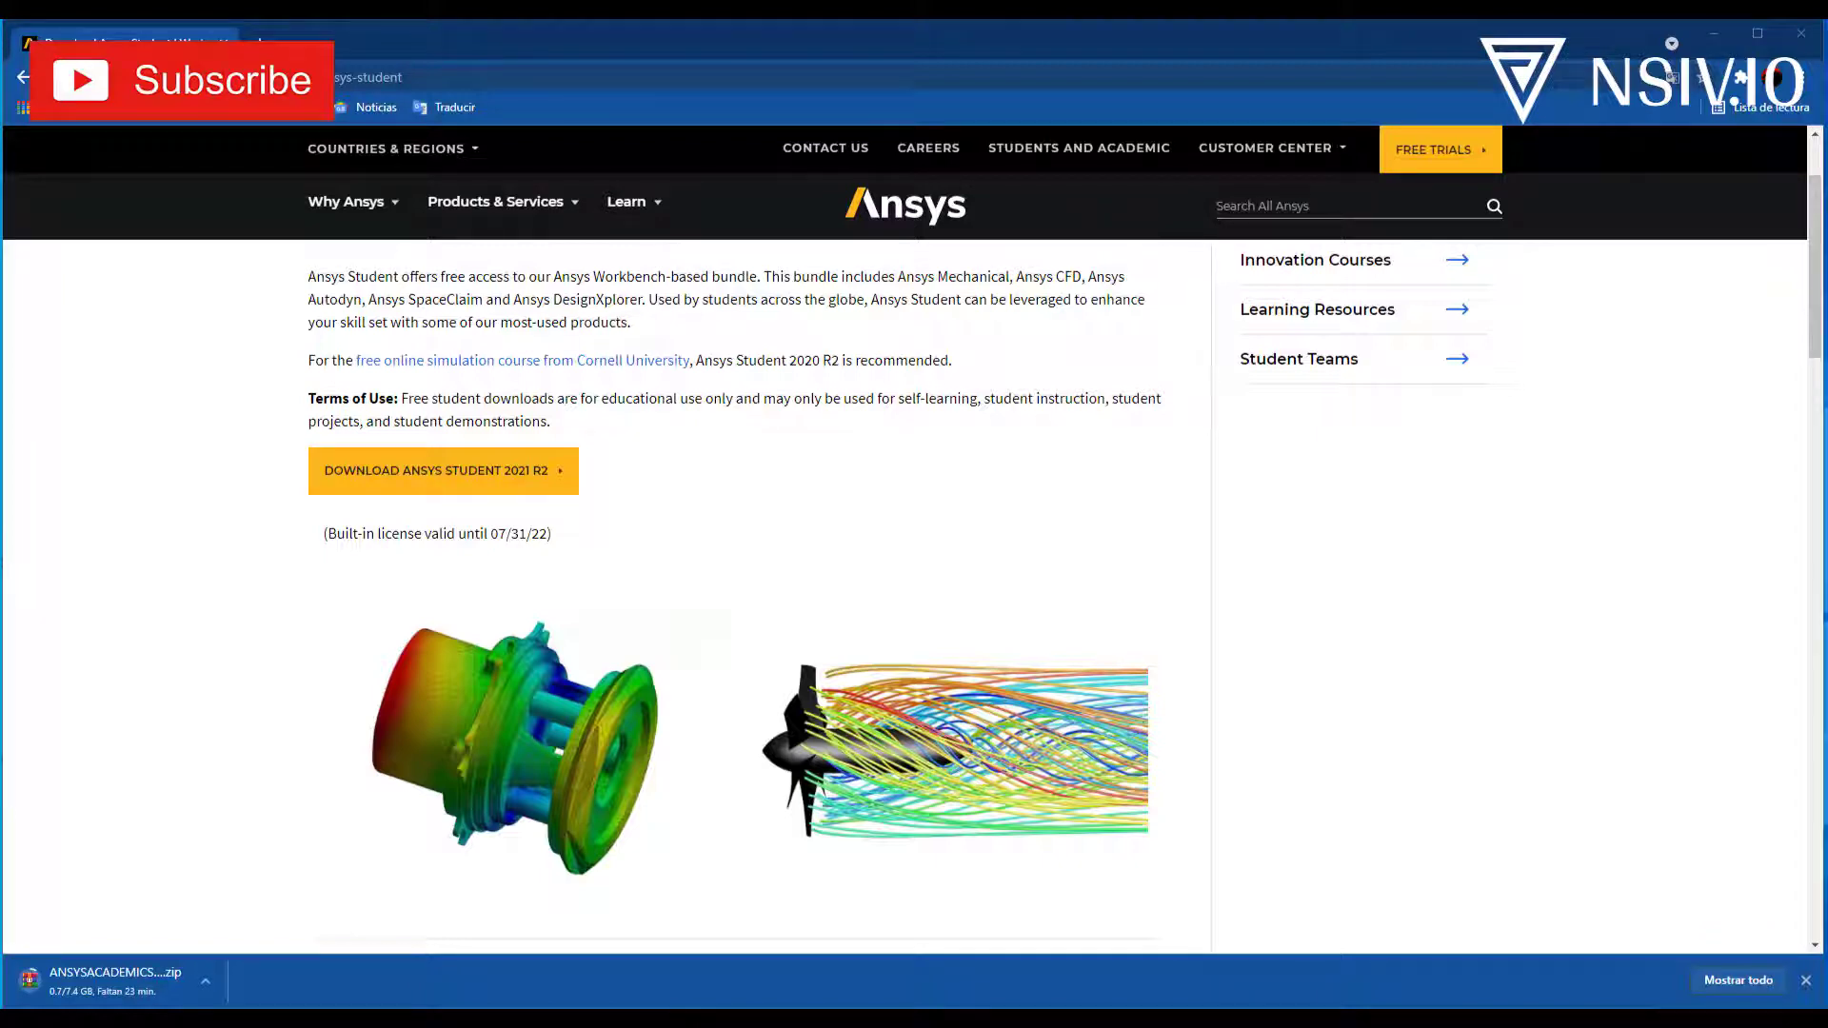
- Expand the Installation Steps and System and Browser Requirements sections
scroll(1165, 549, "down", 2)
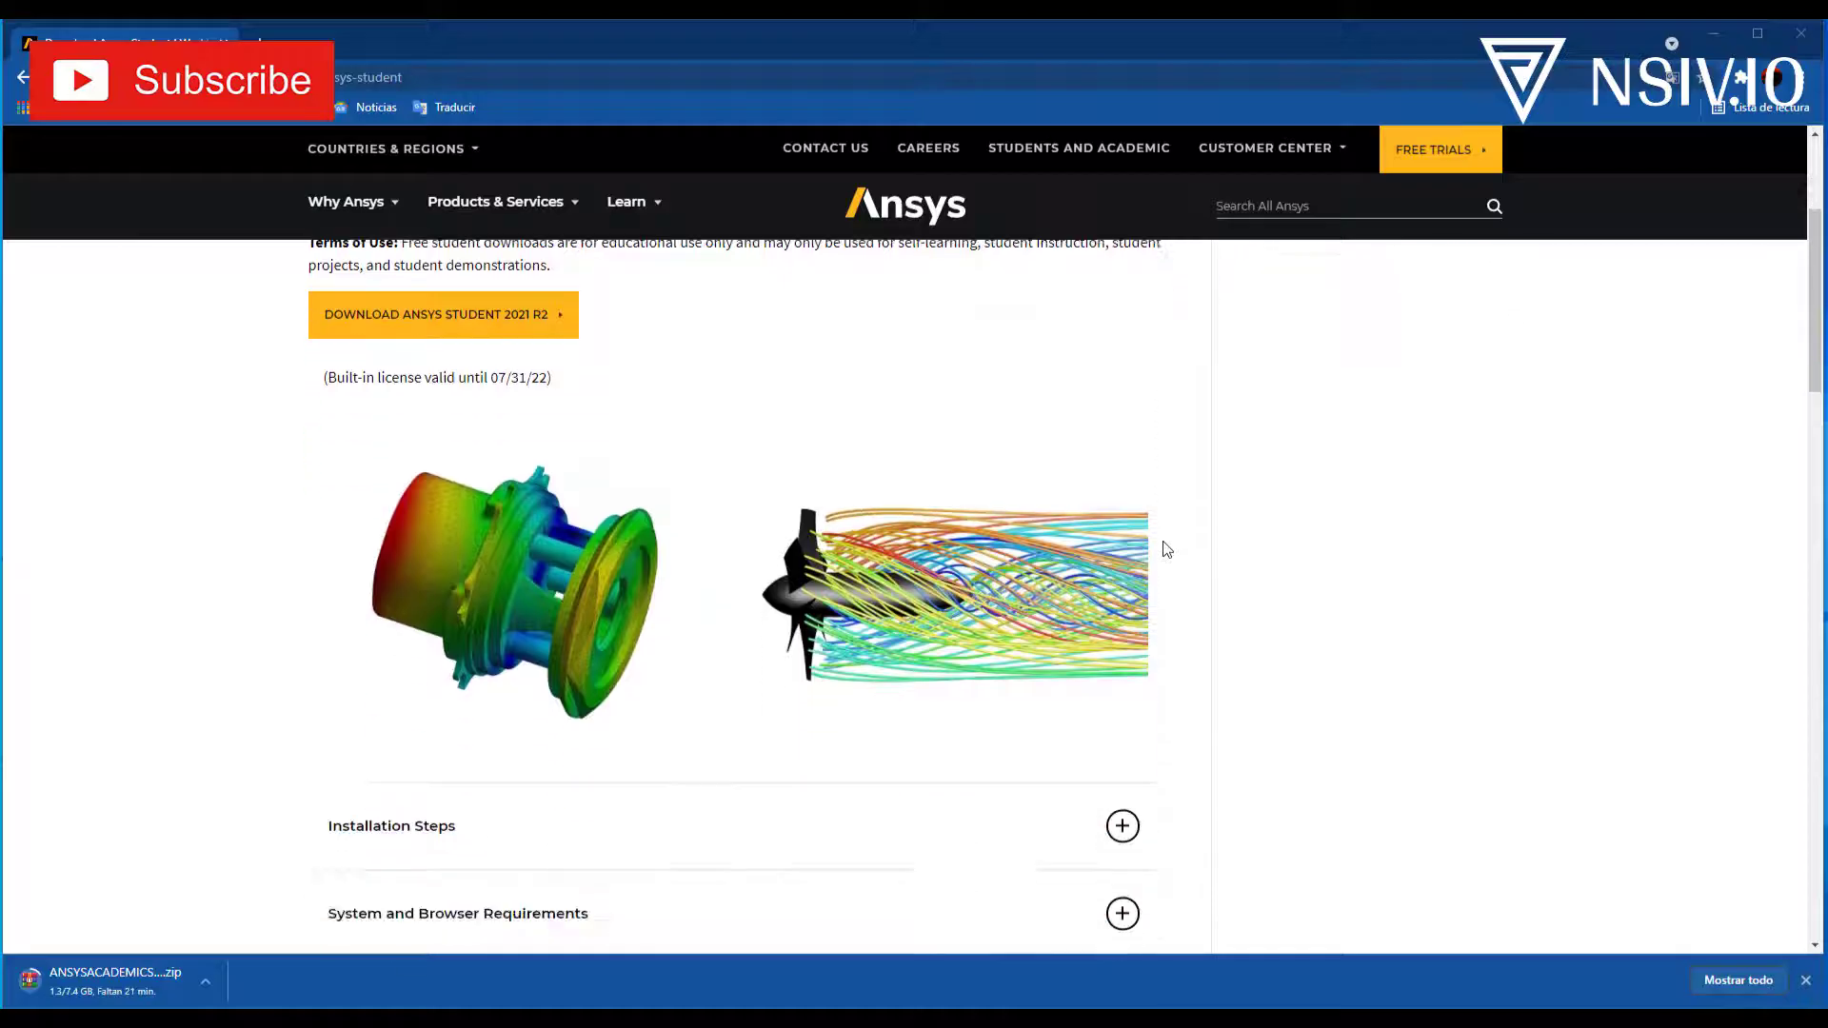
scroll(1165, 549, "down", 2)
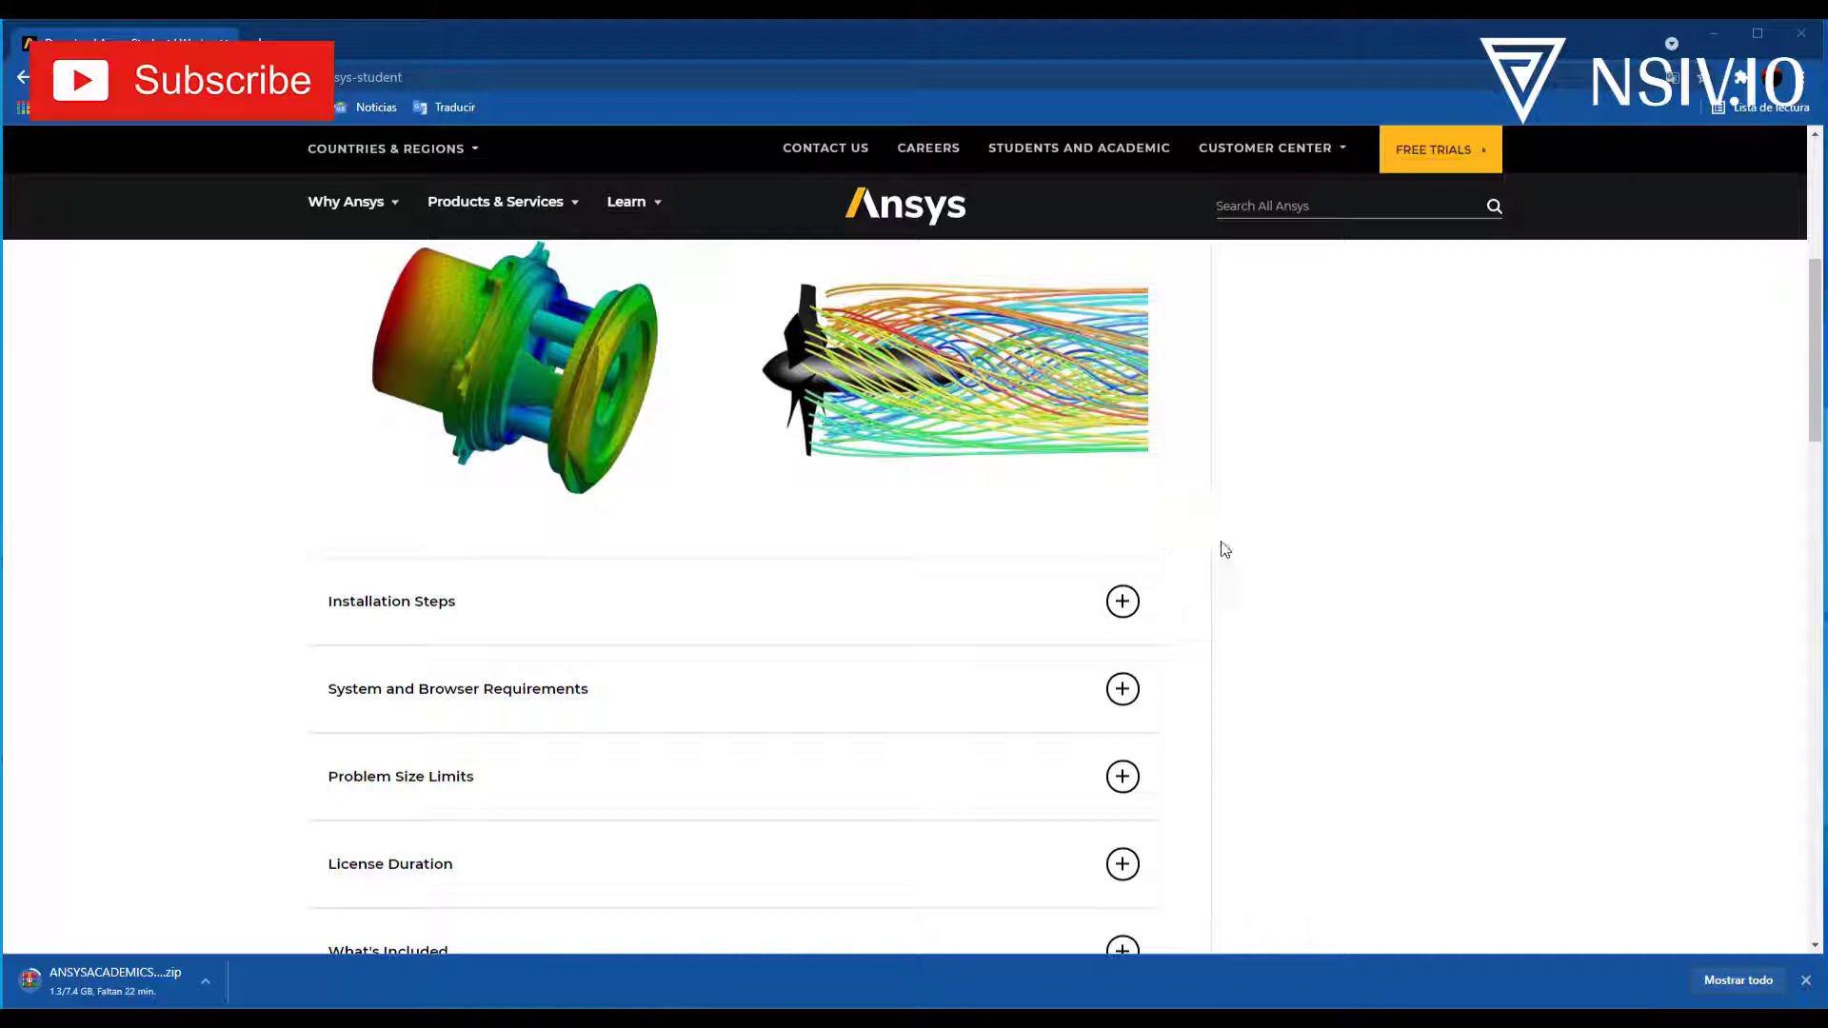
scroll(1226, 548, "down", 2)
left_click(1129, 422)
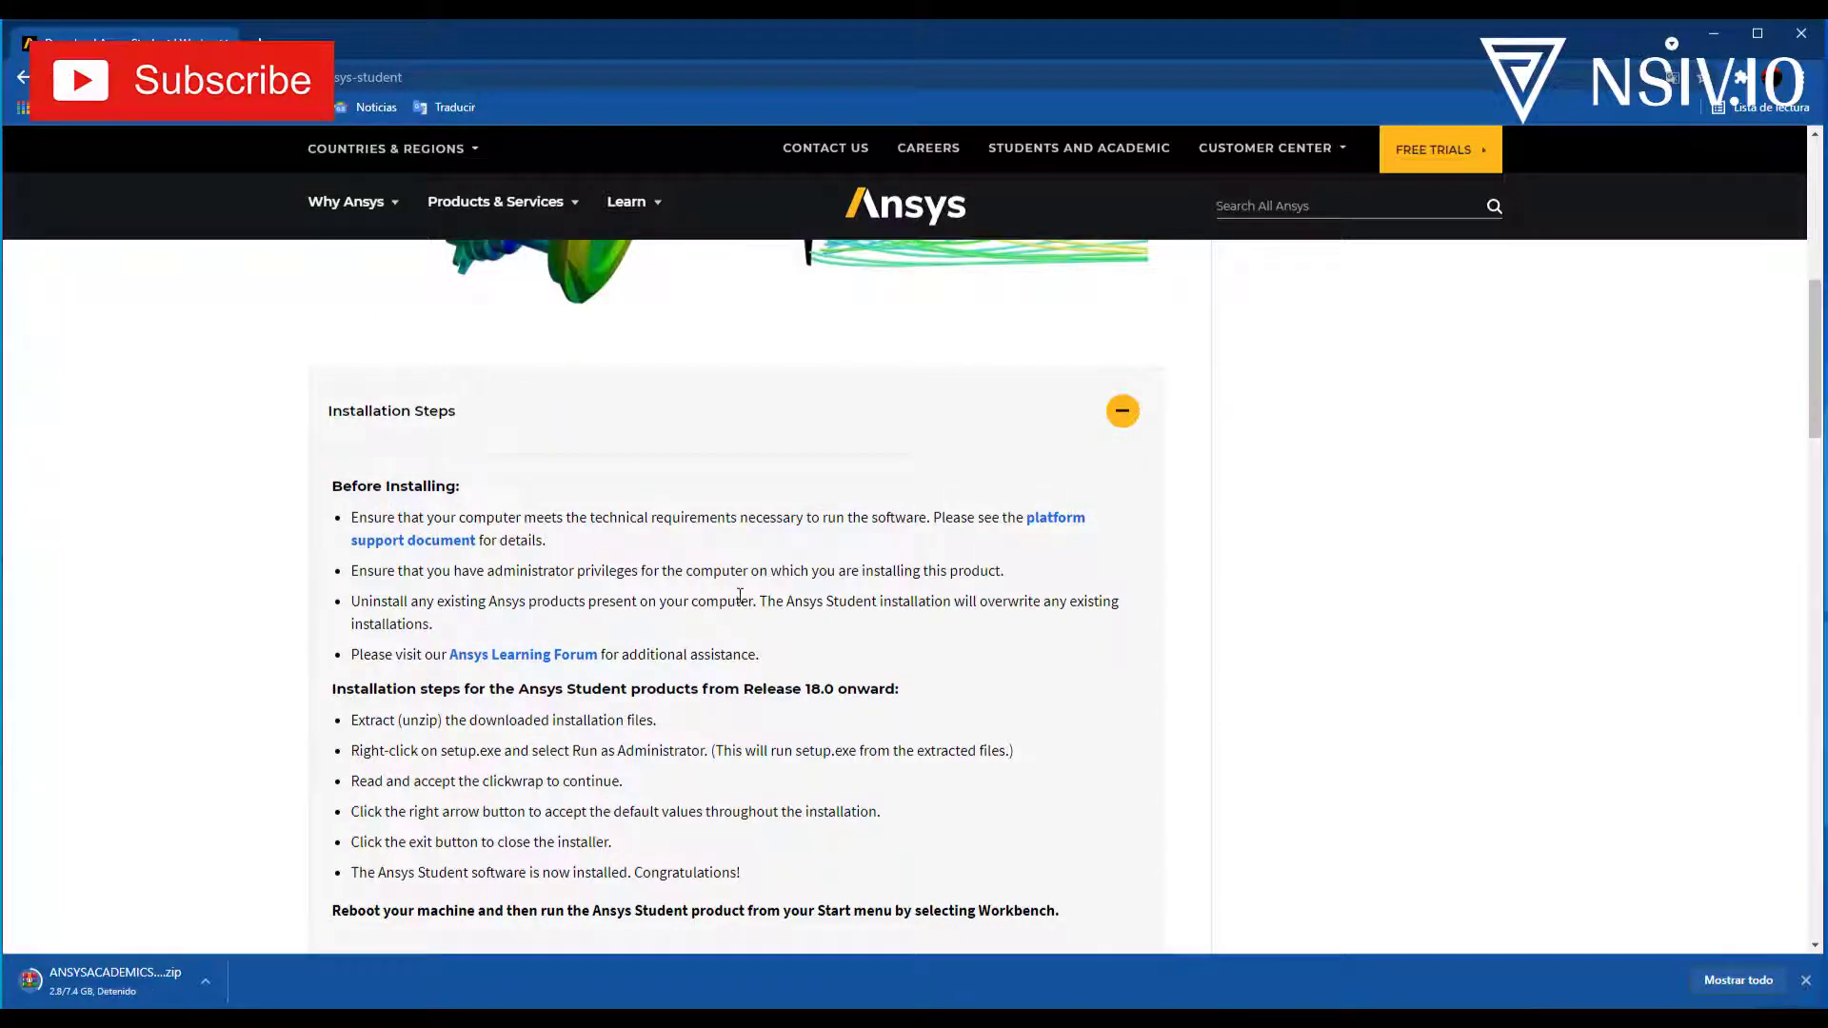
scroll(740, 597, "down", 5)
left_click(567, 556)
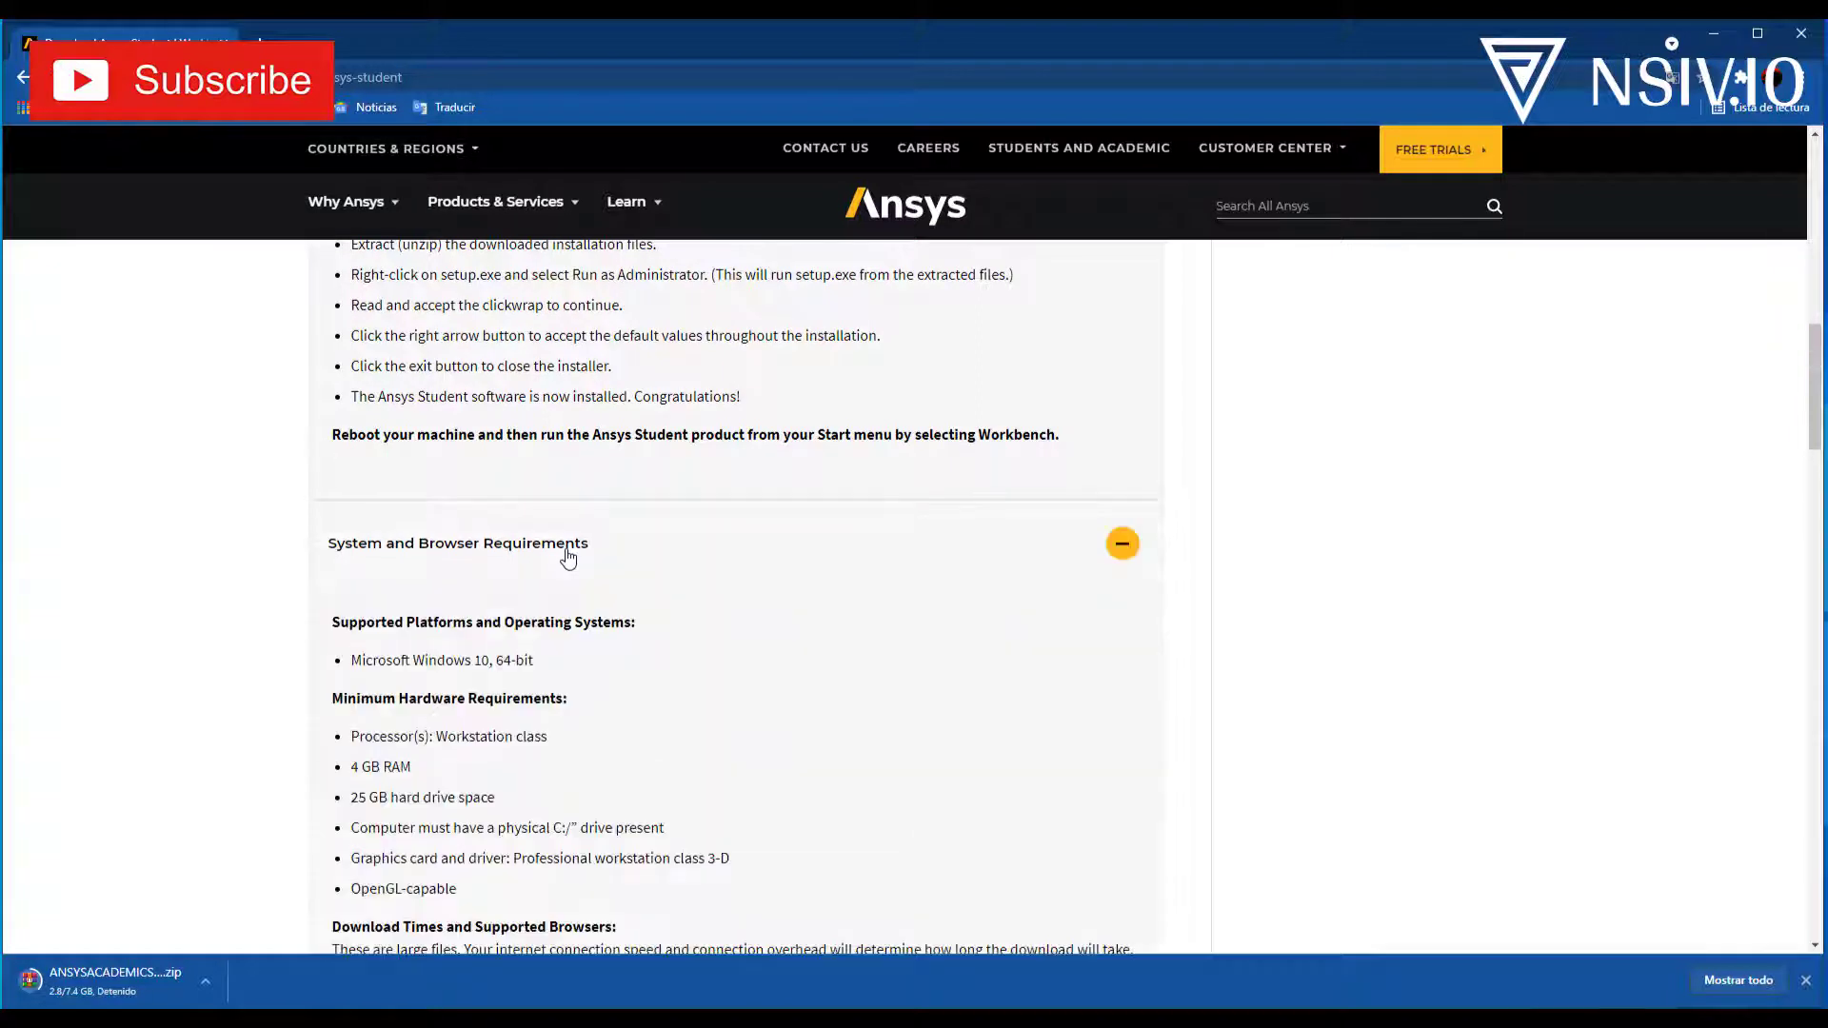
scroll(705, 580, "down", 2)
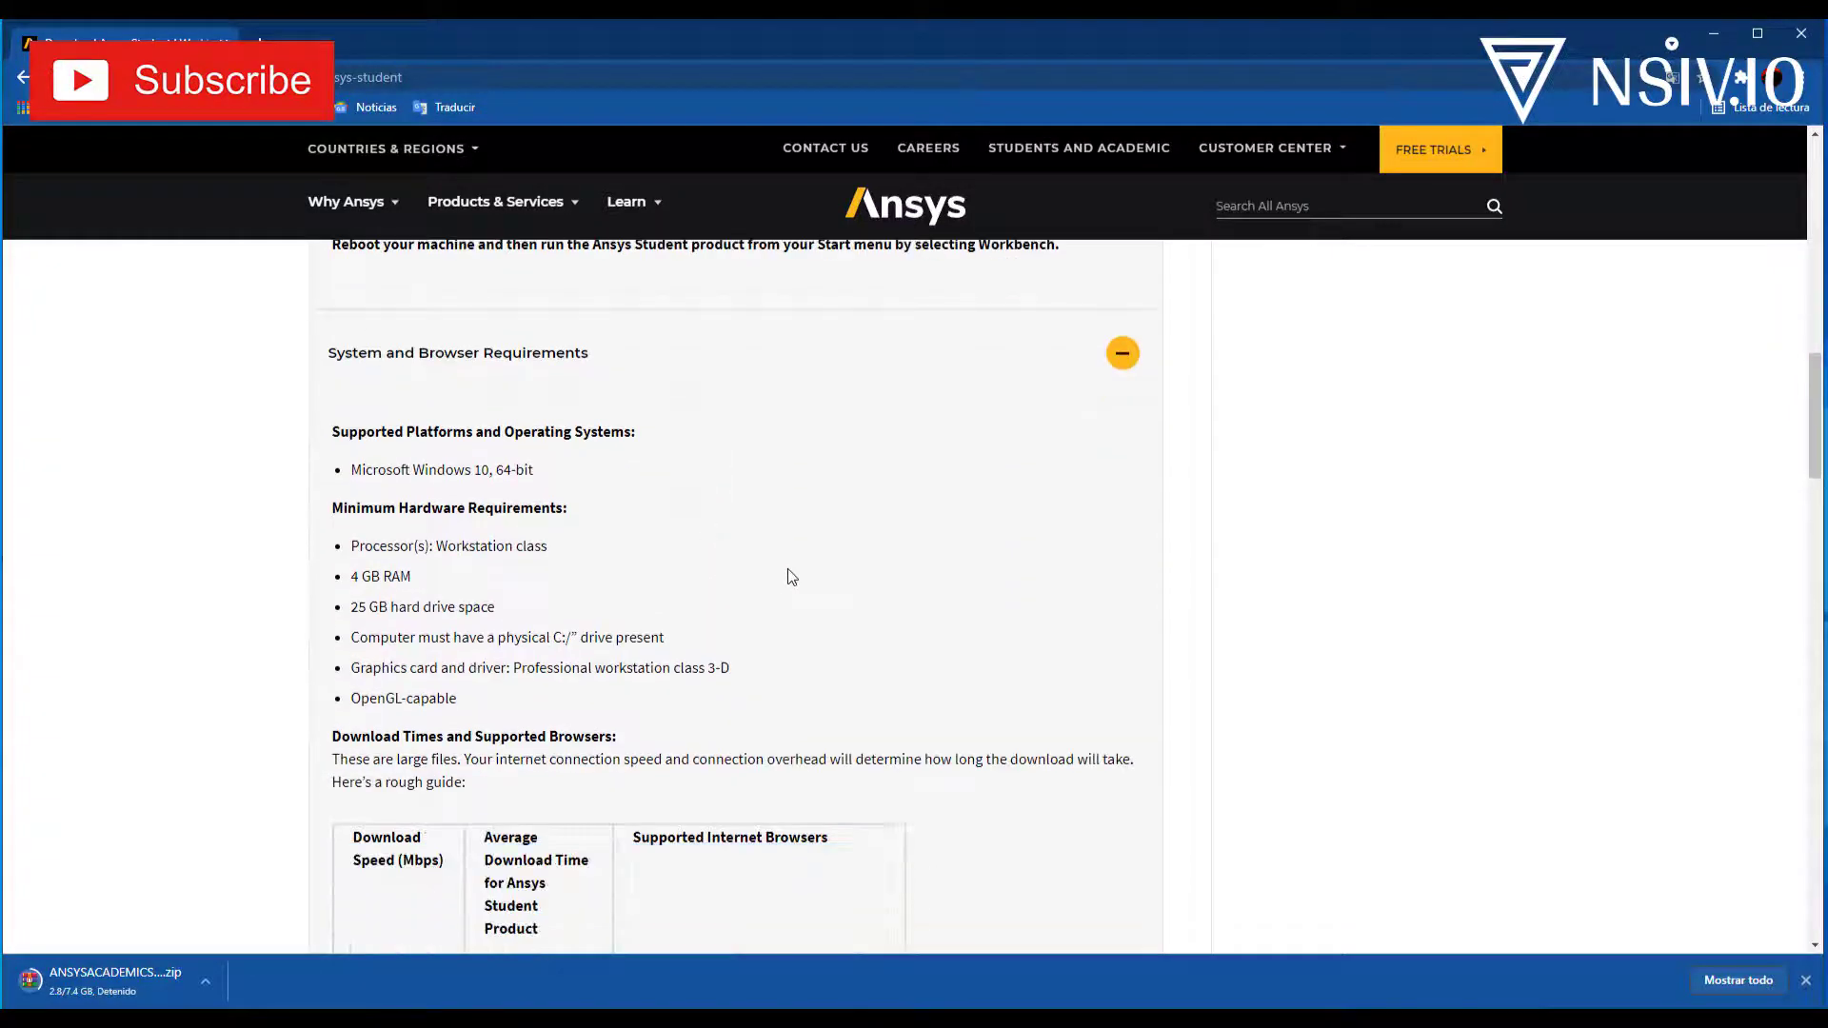
scroll(694, 576, "down", 1)
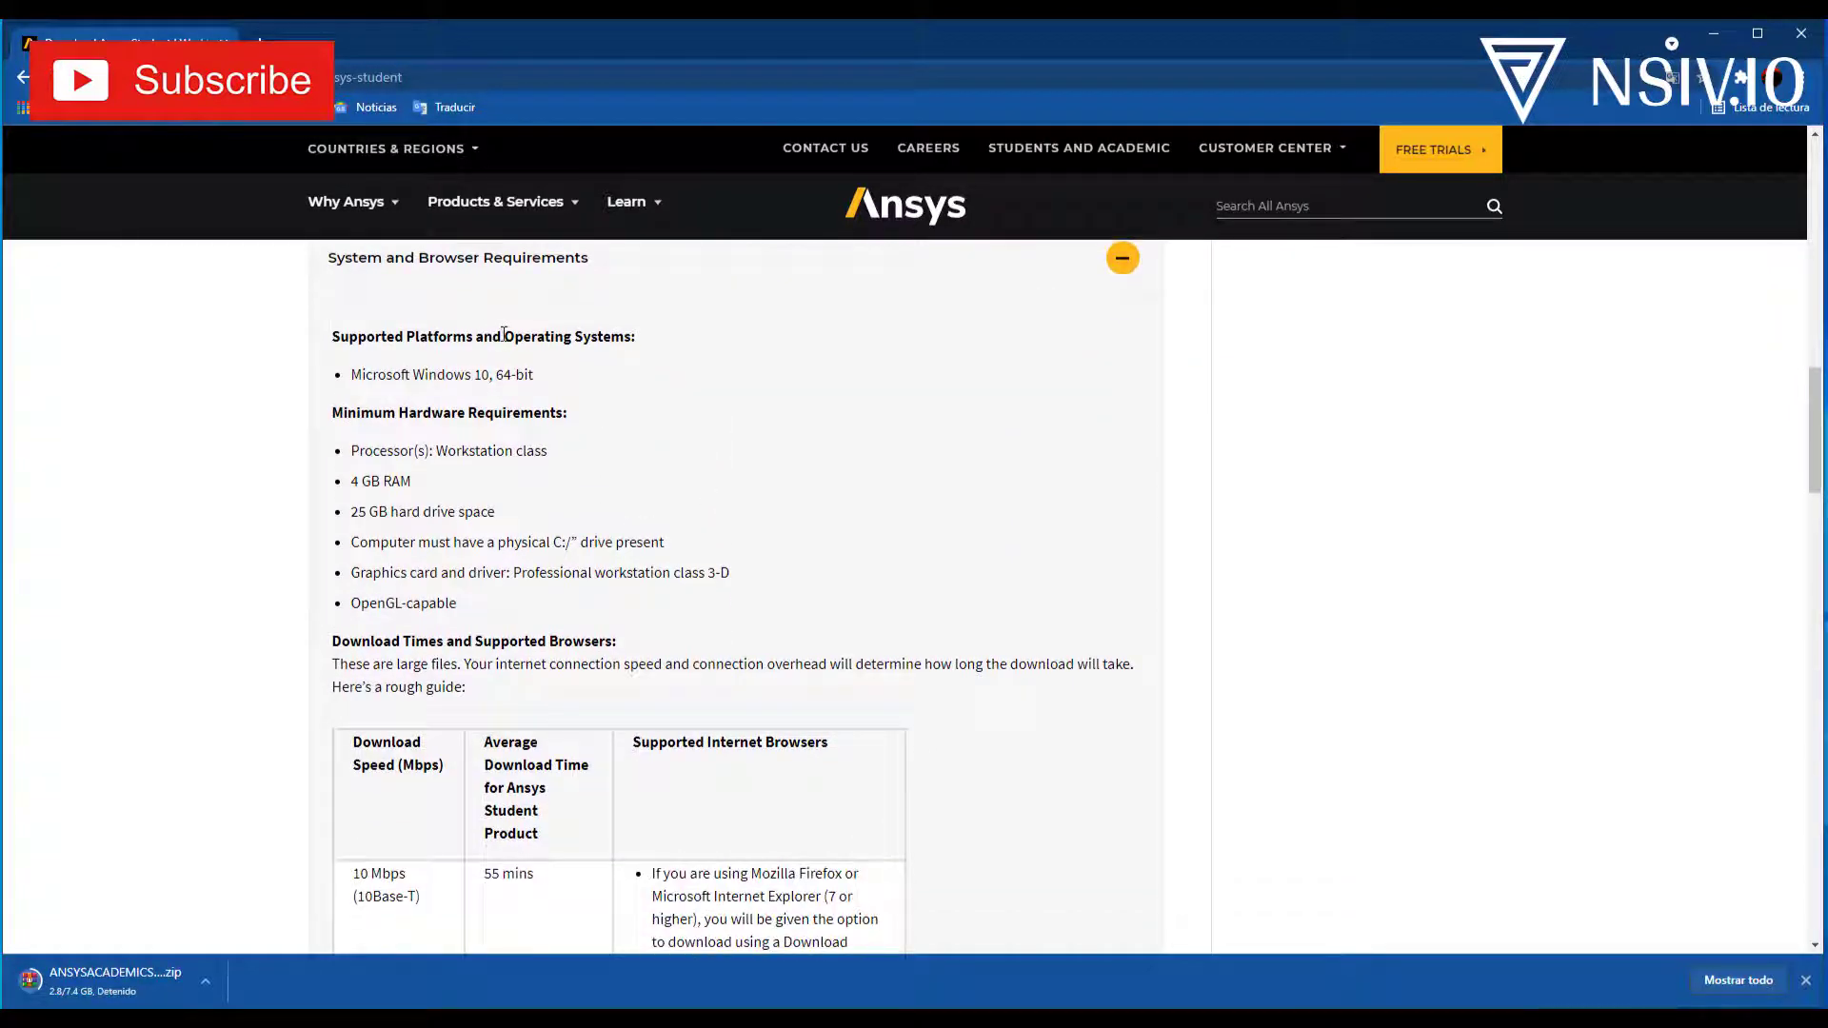
- Highlight the operating system, 64-bit, hardware, C drive and 3-D graphics requirements
left_click_drag(504, 334, 640, 352)
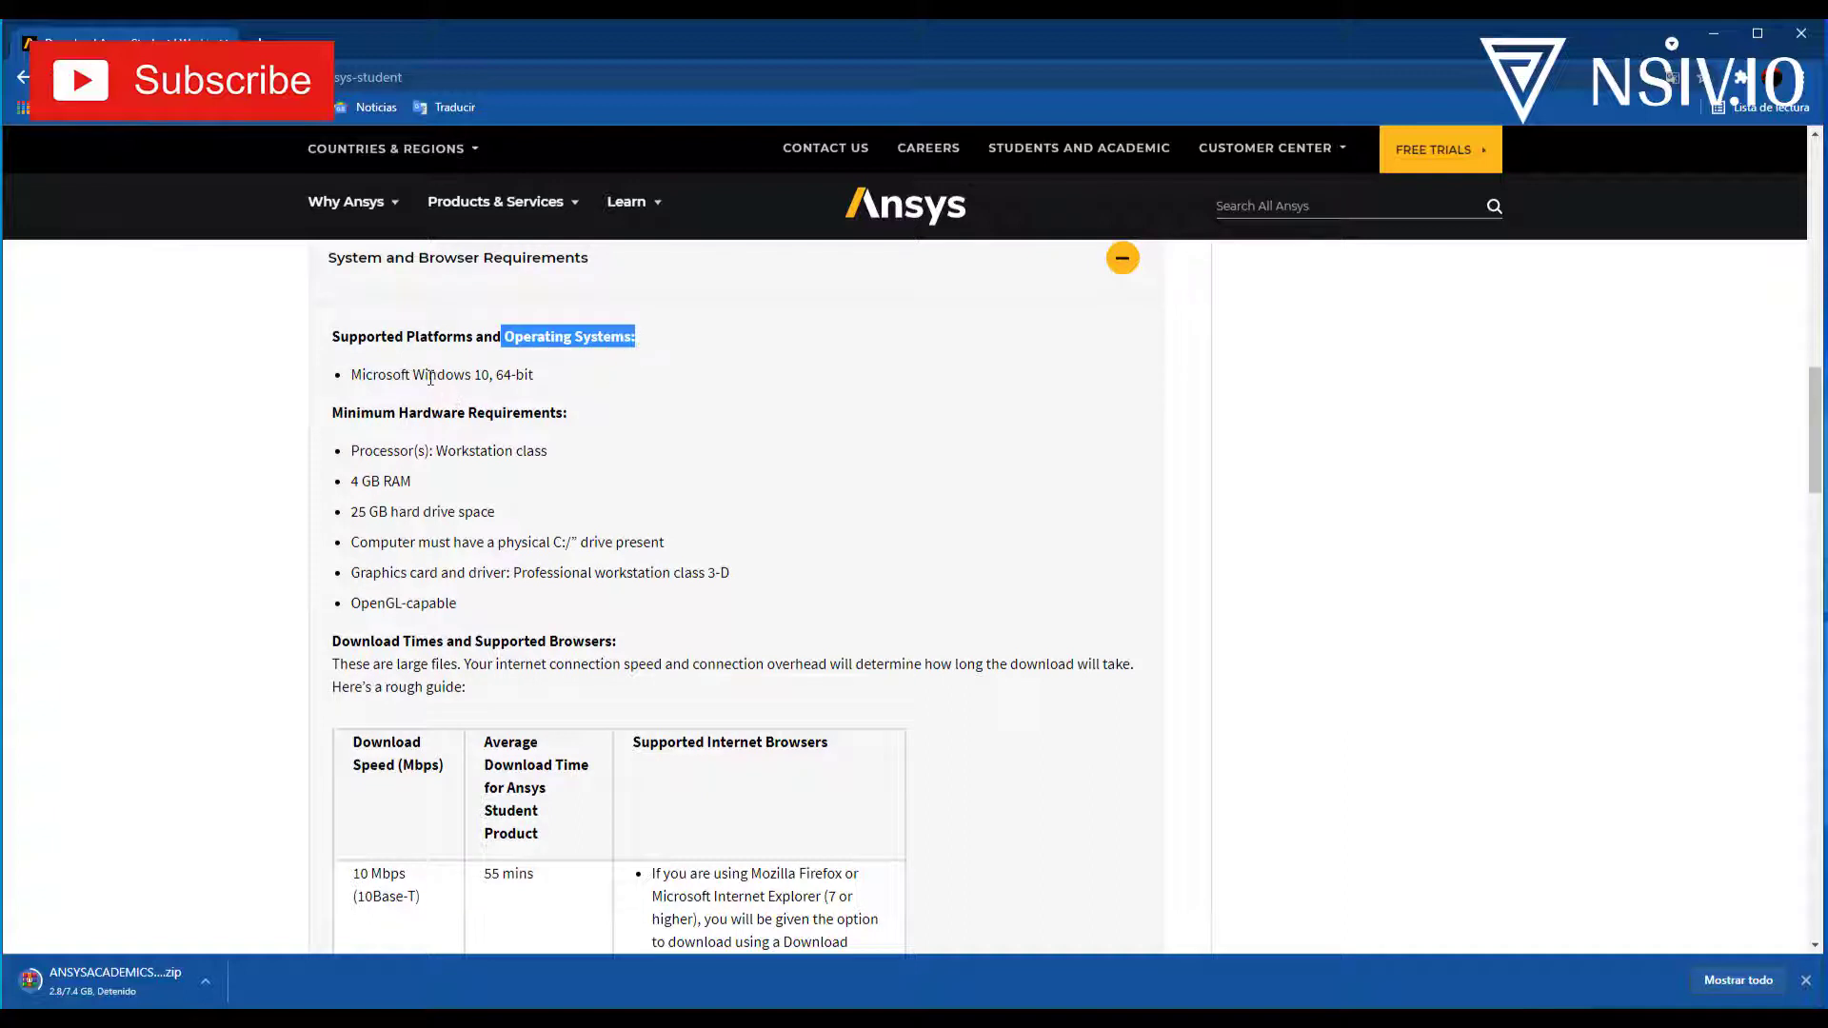
left_click(602, 420)
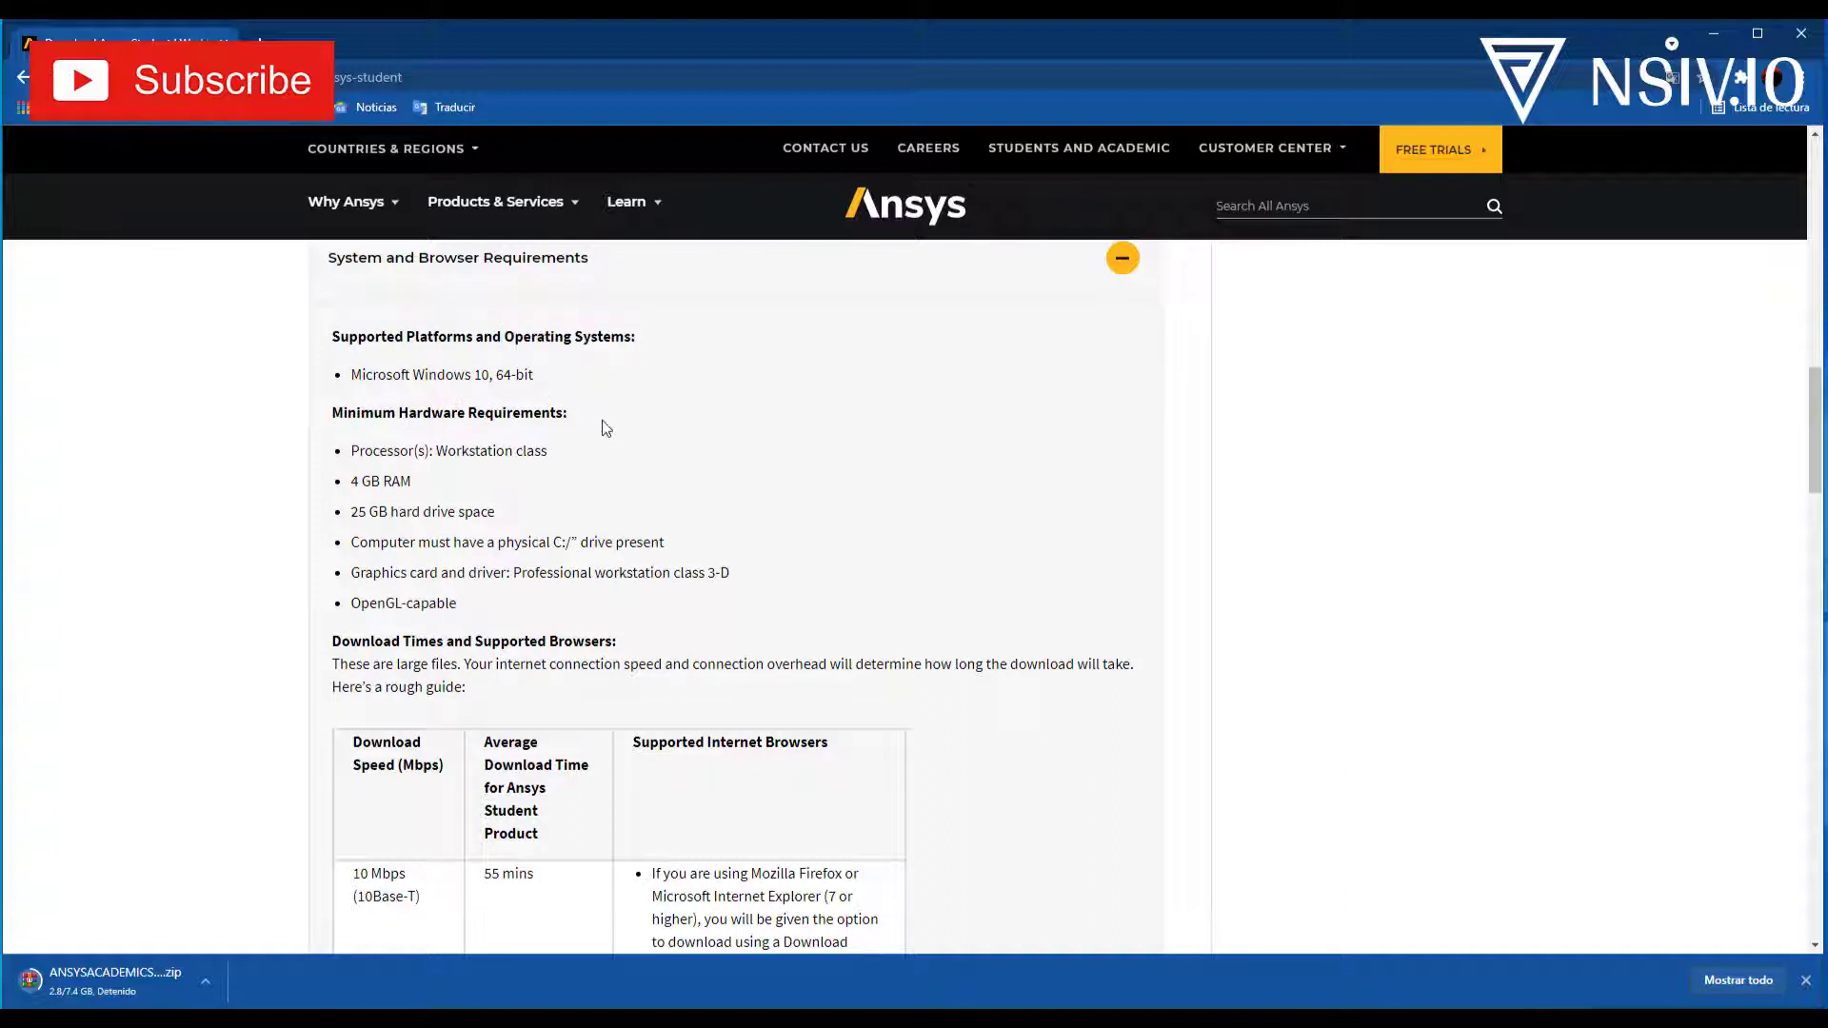
left_click_drag(536, 377, 494, 377)
left_click(647, 461)
scroll(498, 477, "down", 1)
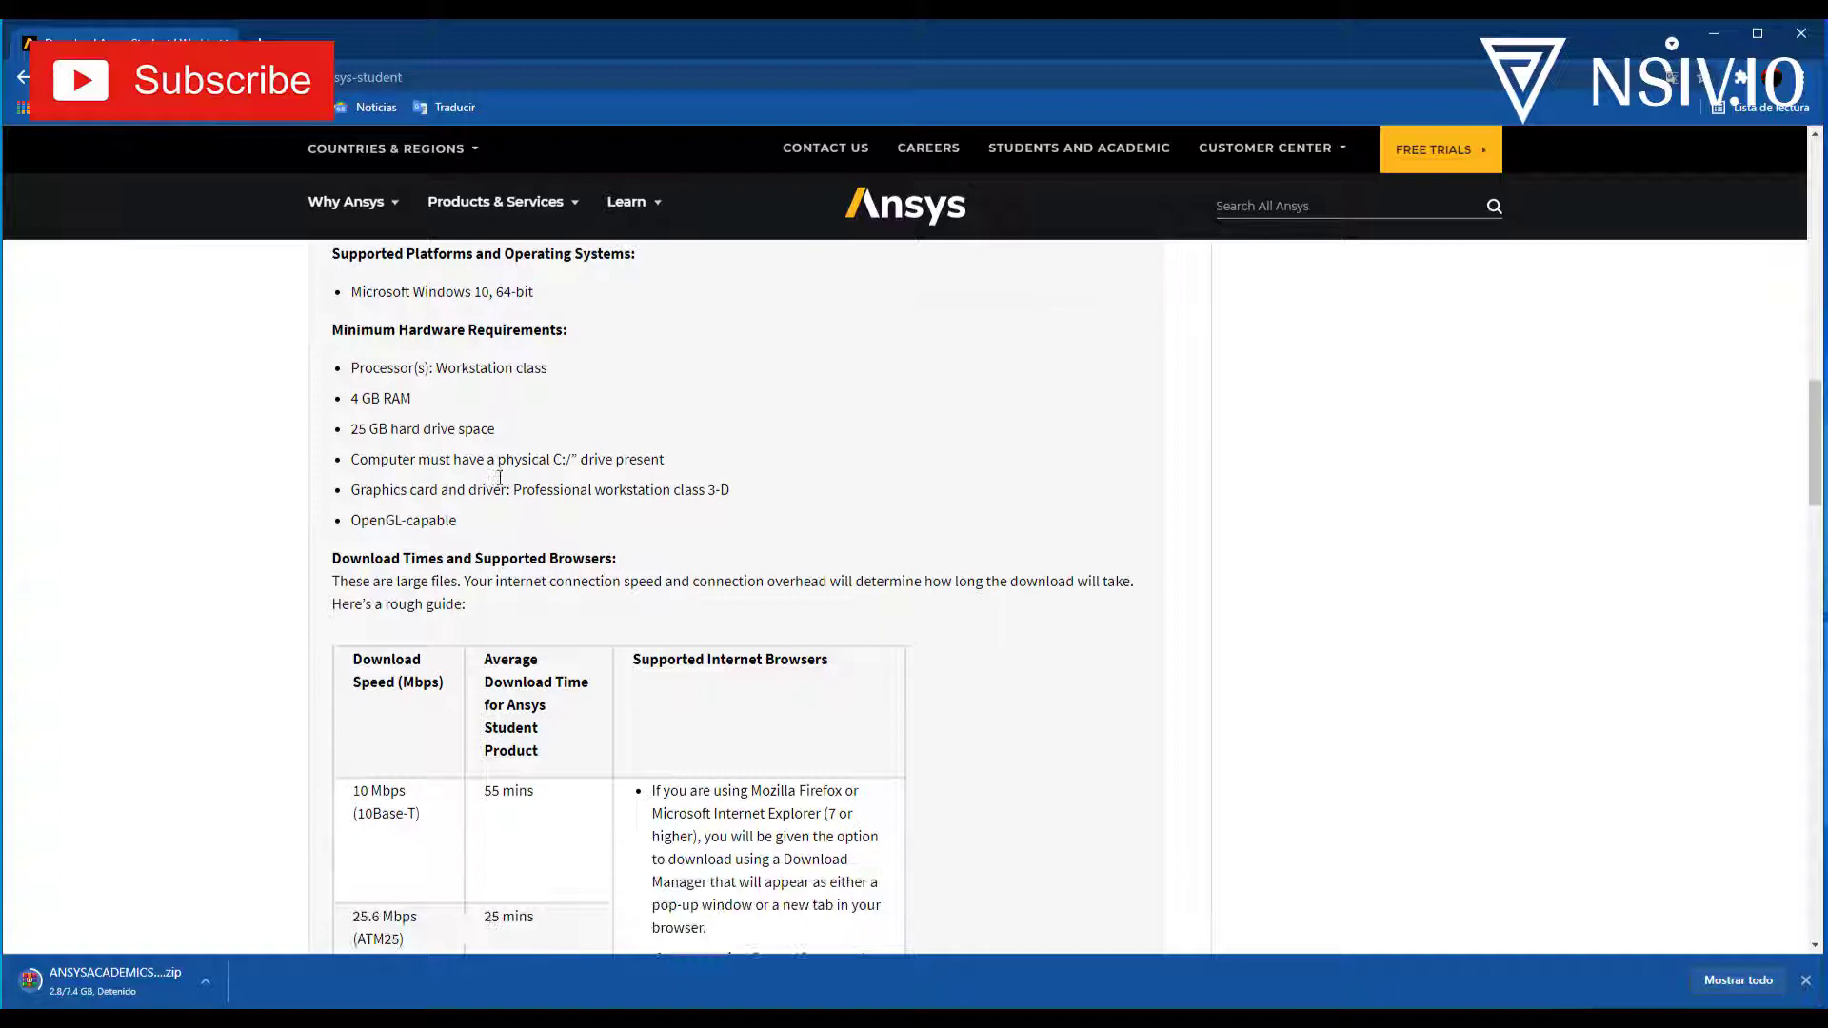
left_click_drag(484, 517, 322, 357)
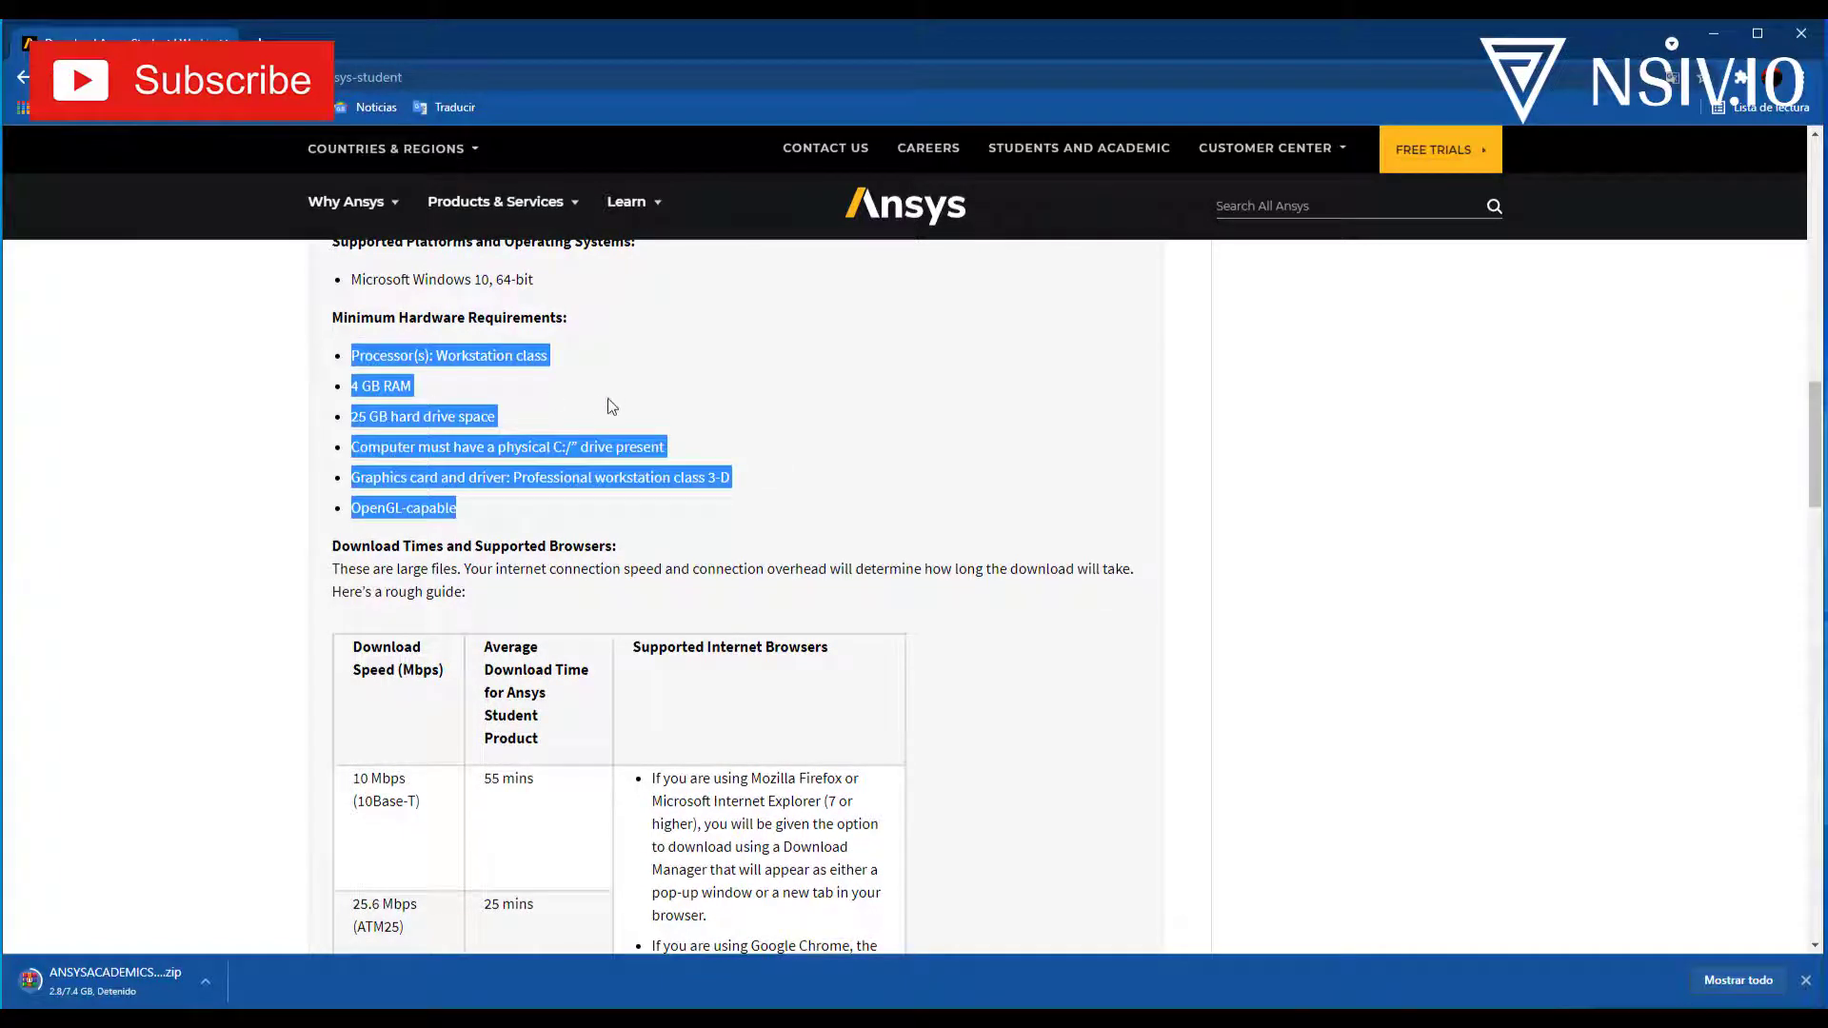
left_click(650, 424)
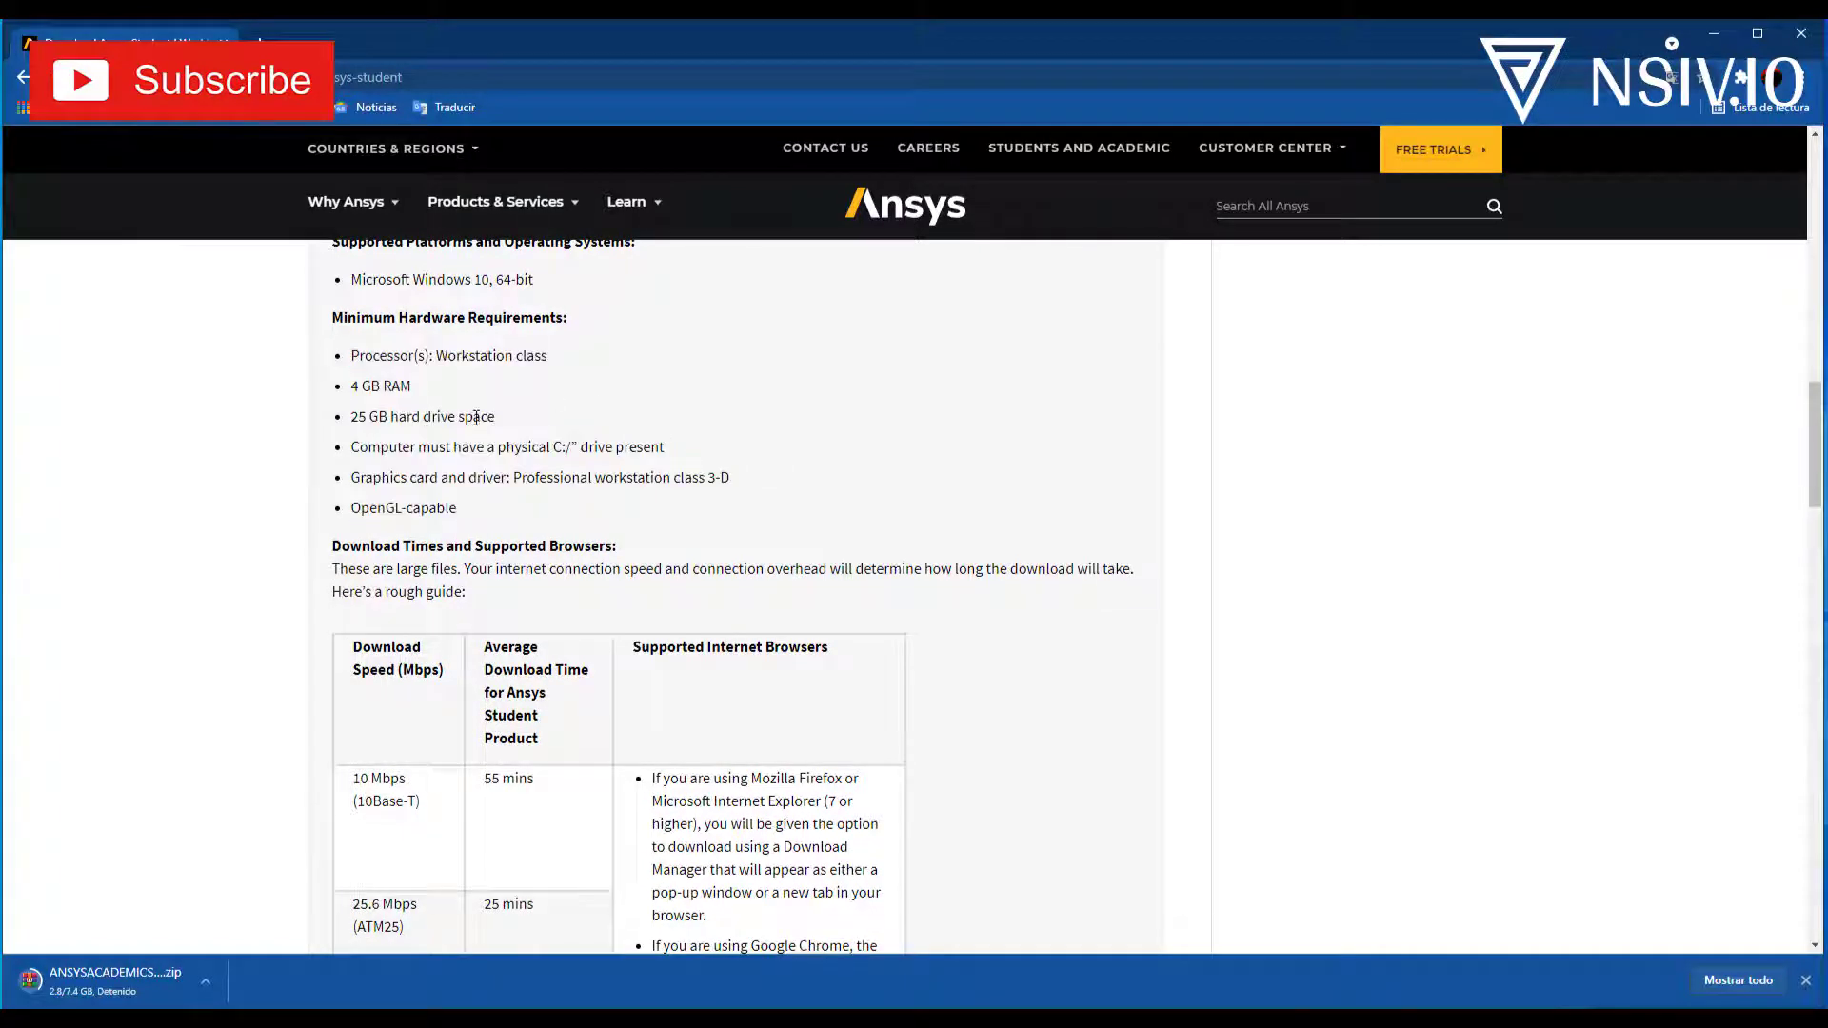
left_click_drag(353, 452, 558, 453)
left_click(562, 446)
left_click_drag(679, 477, 764, 481)
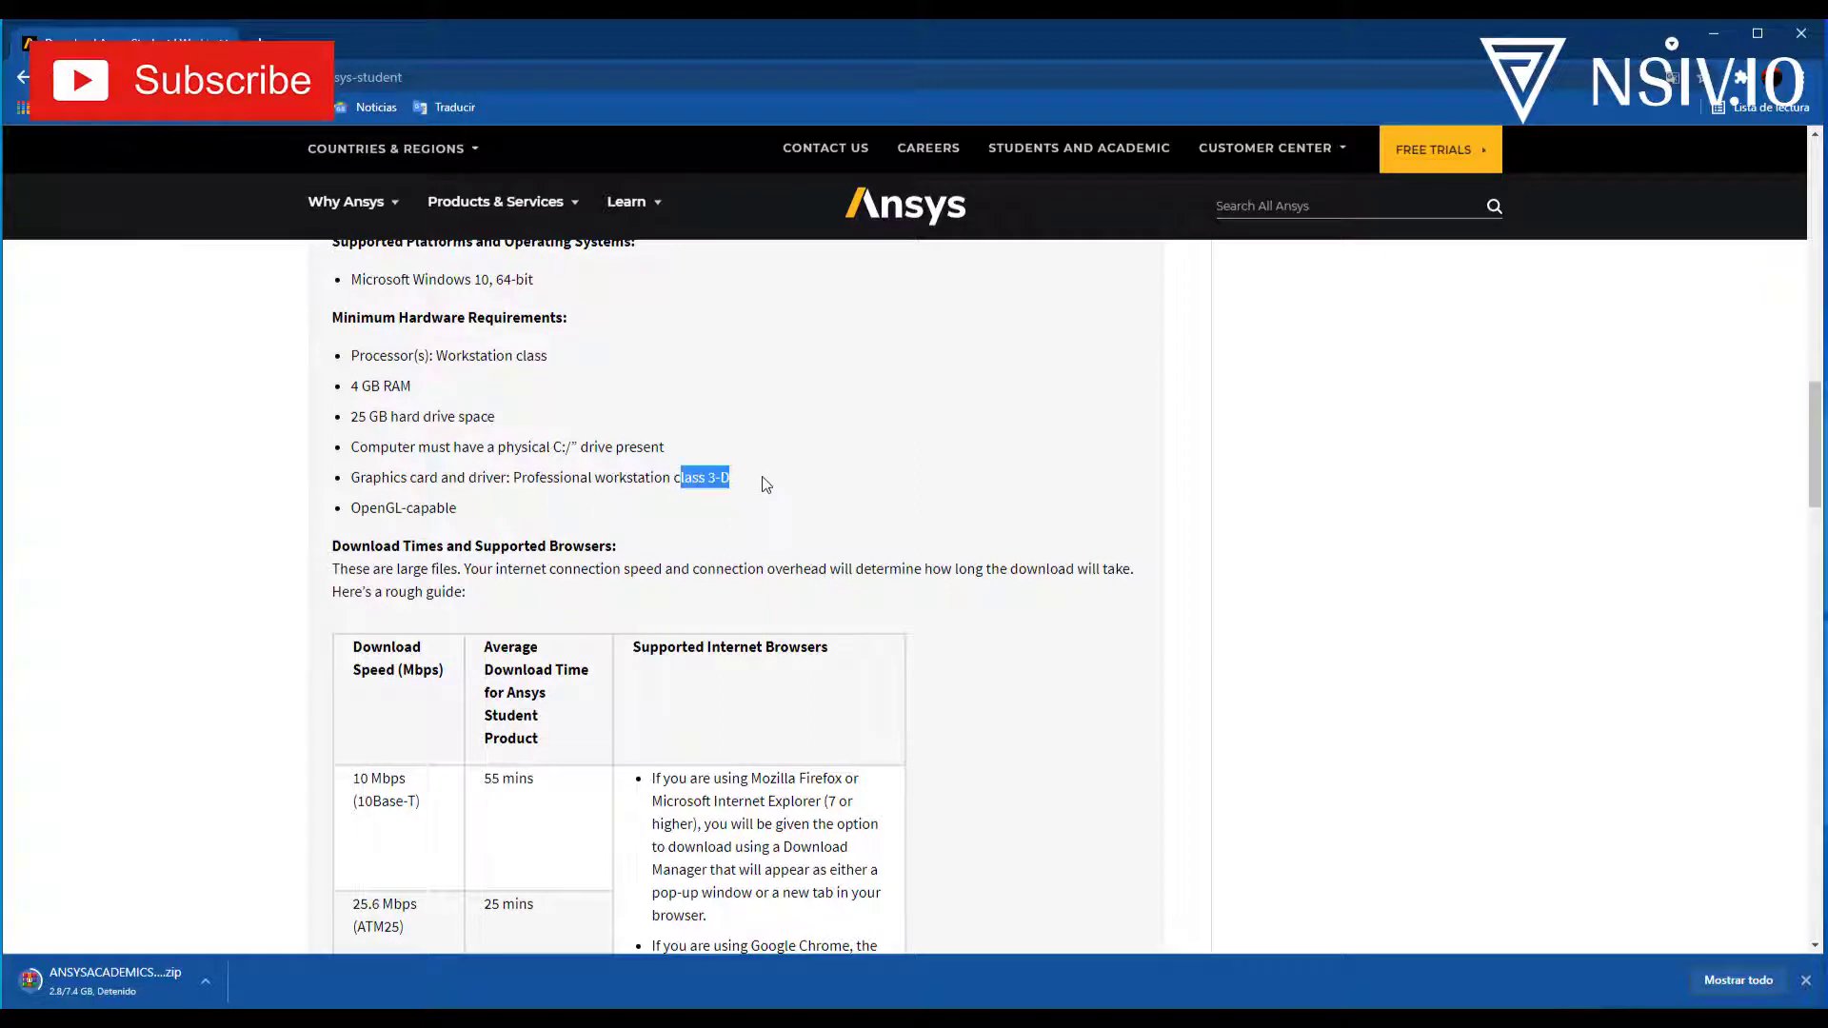
left_click(531, 519)
scroll(530, 519, "down", 2)
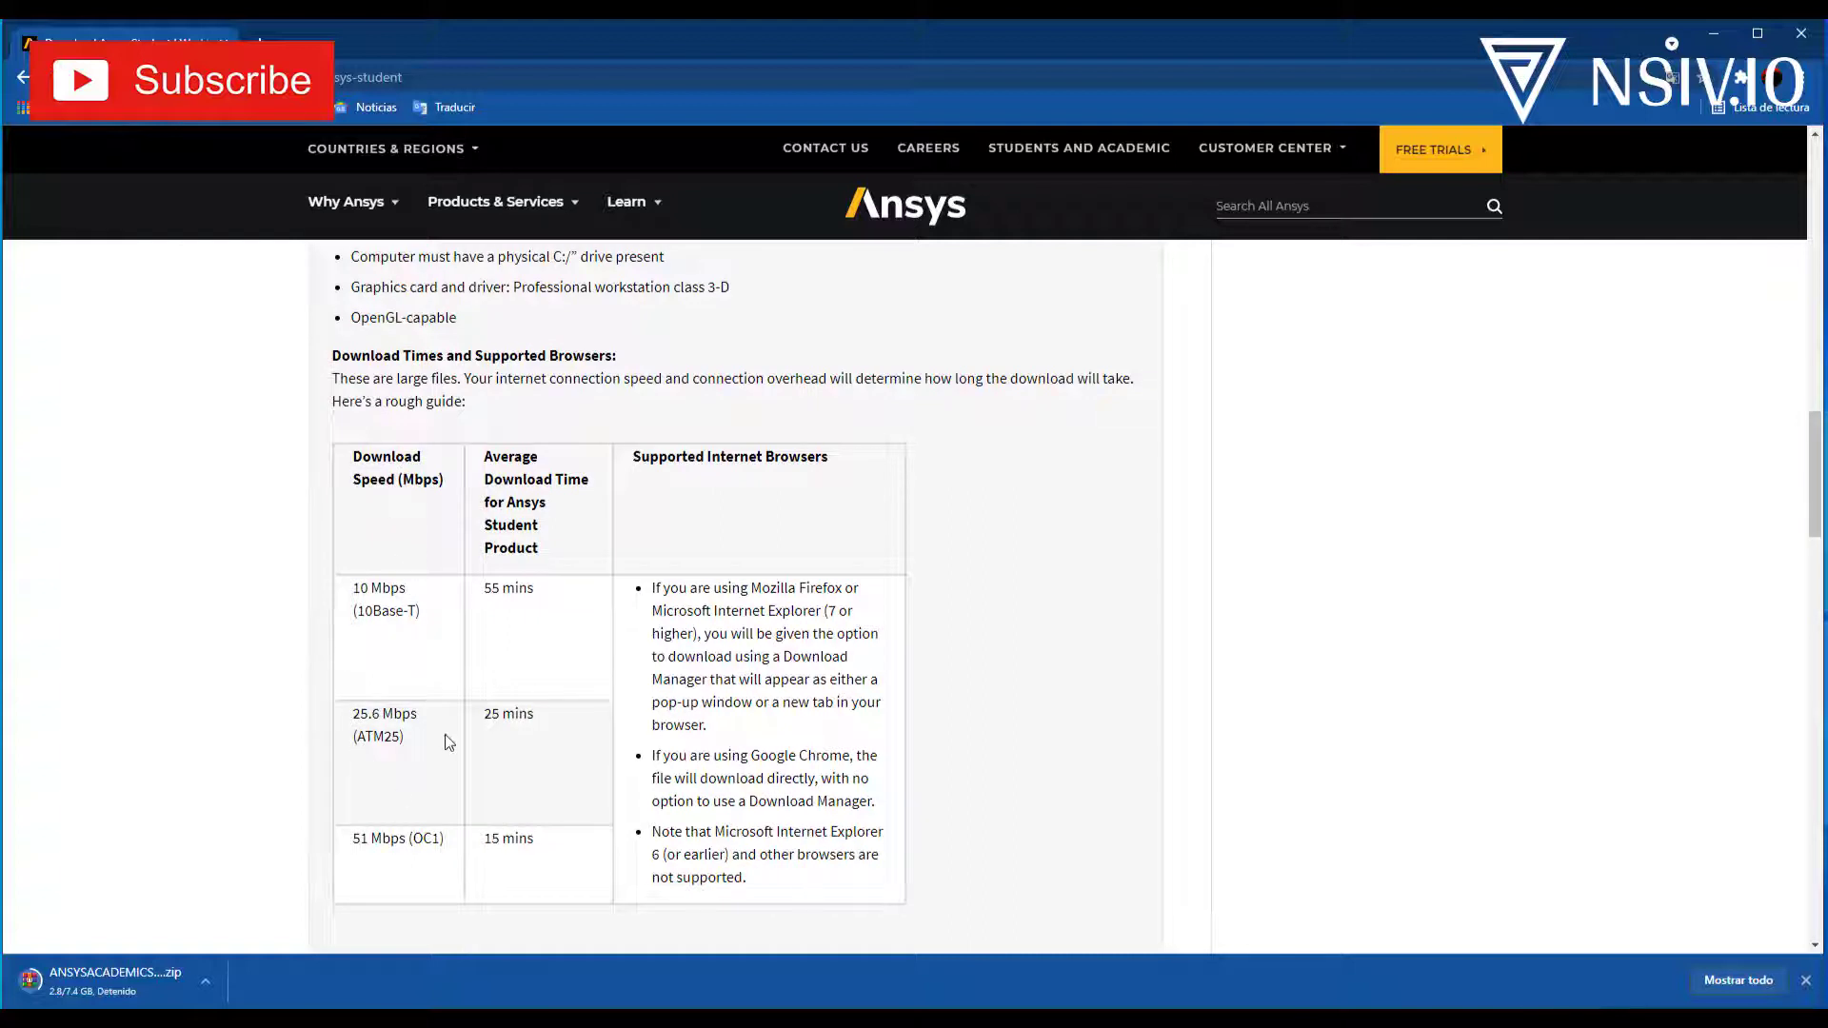
left_click_drag(414, 748, 334, 712)
left_click(545, 721)
left_click_drag(545, 721, 478, 718)
scroll(561, 755, "down", 3)
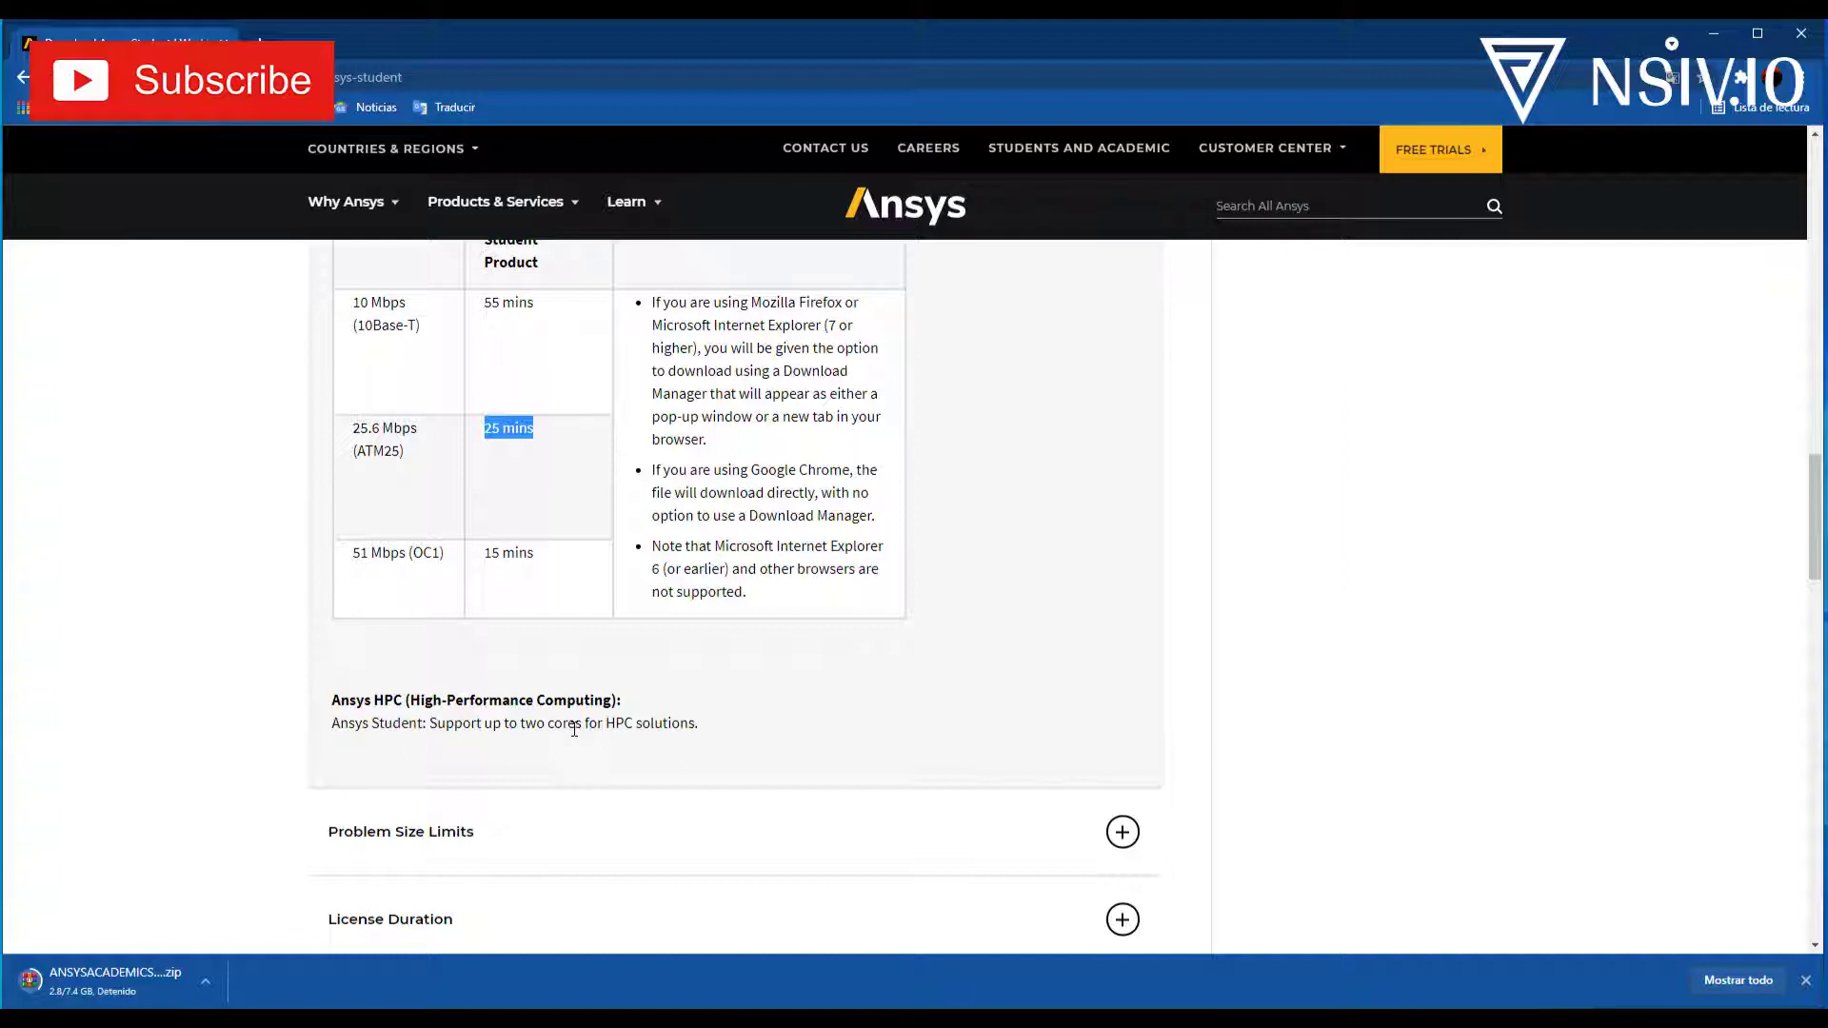
- Expand Problem Size Limits (128K structural, 512K fluid) and License Duration (twelve-month lease)
left_click(989, 853)
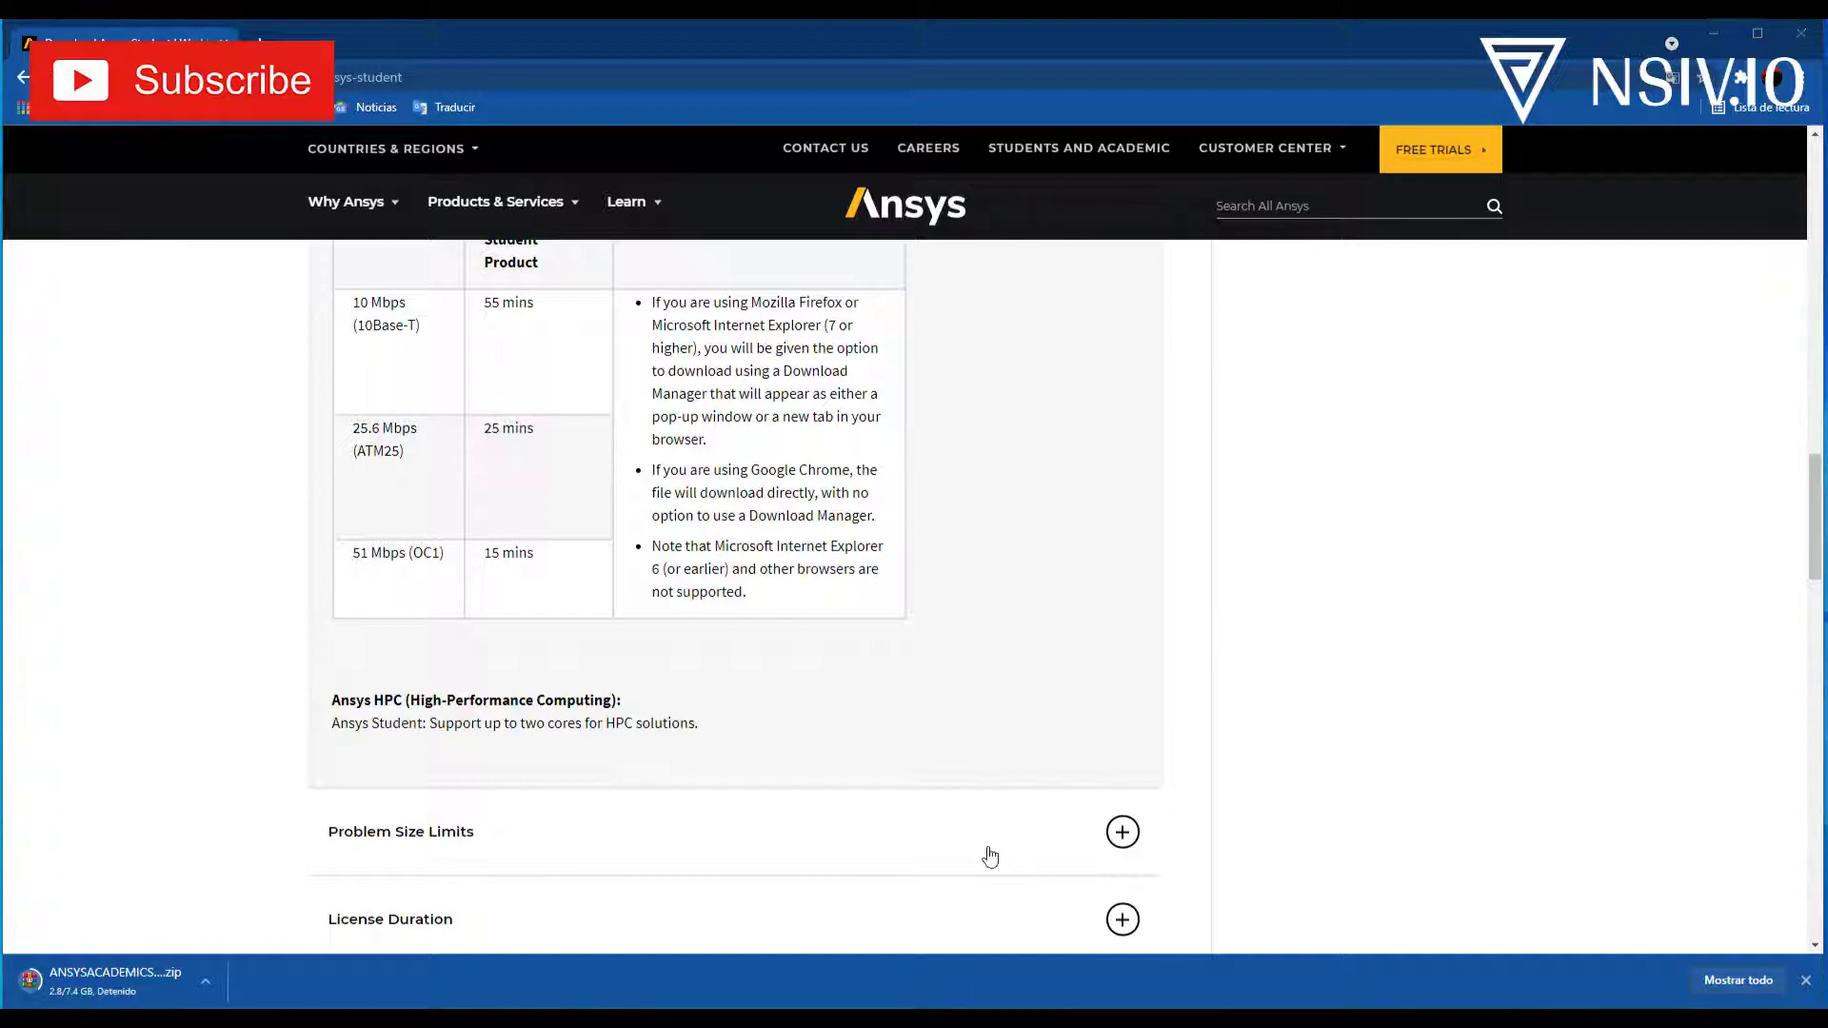
left_click(1019, 843)
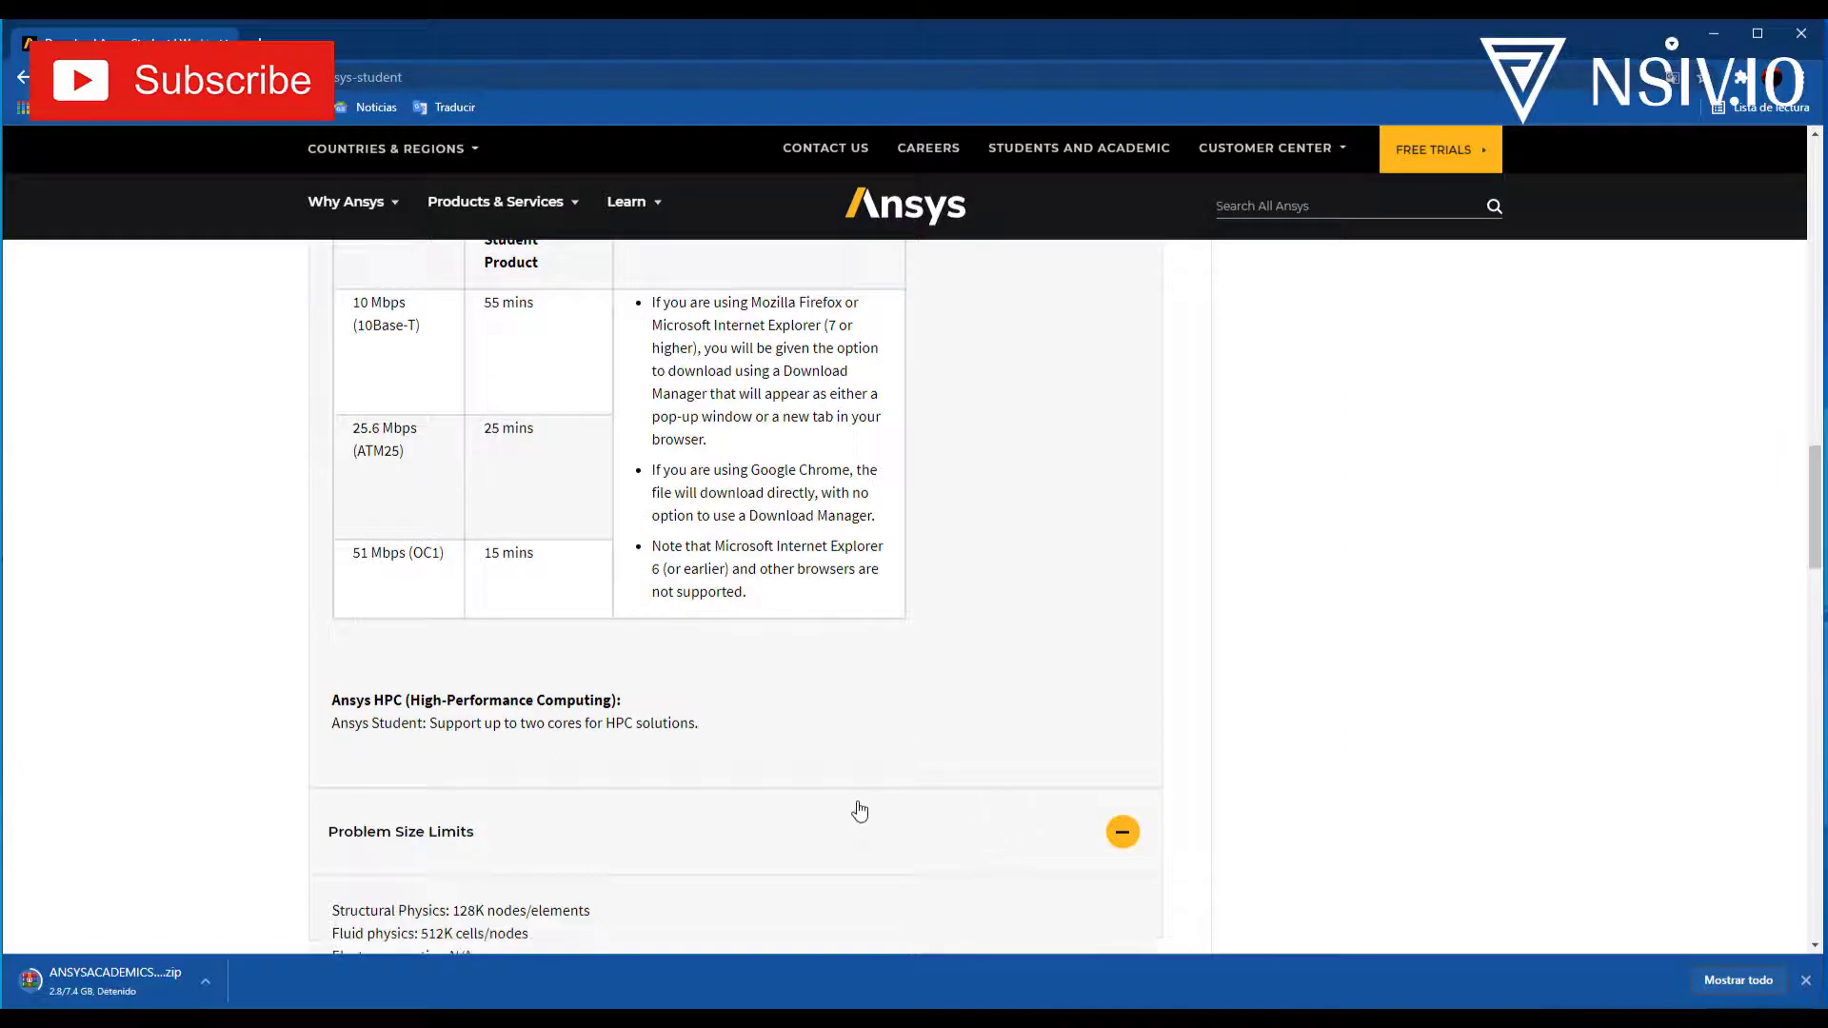
scroll(857, 804, "down", 2)
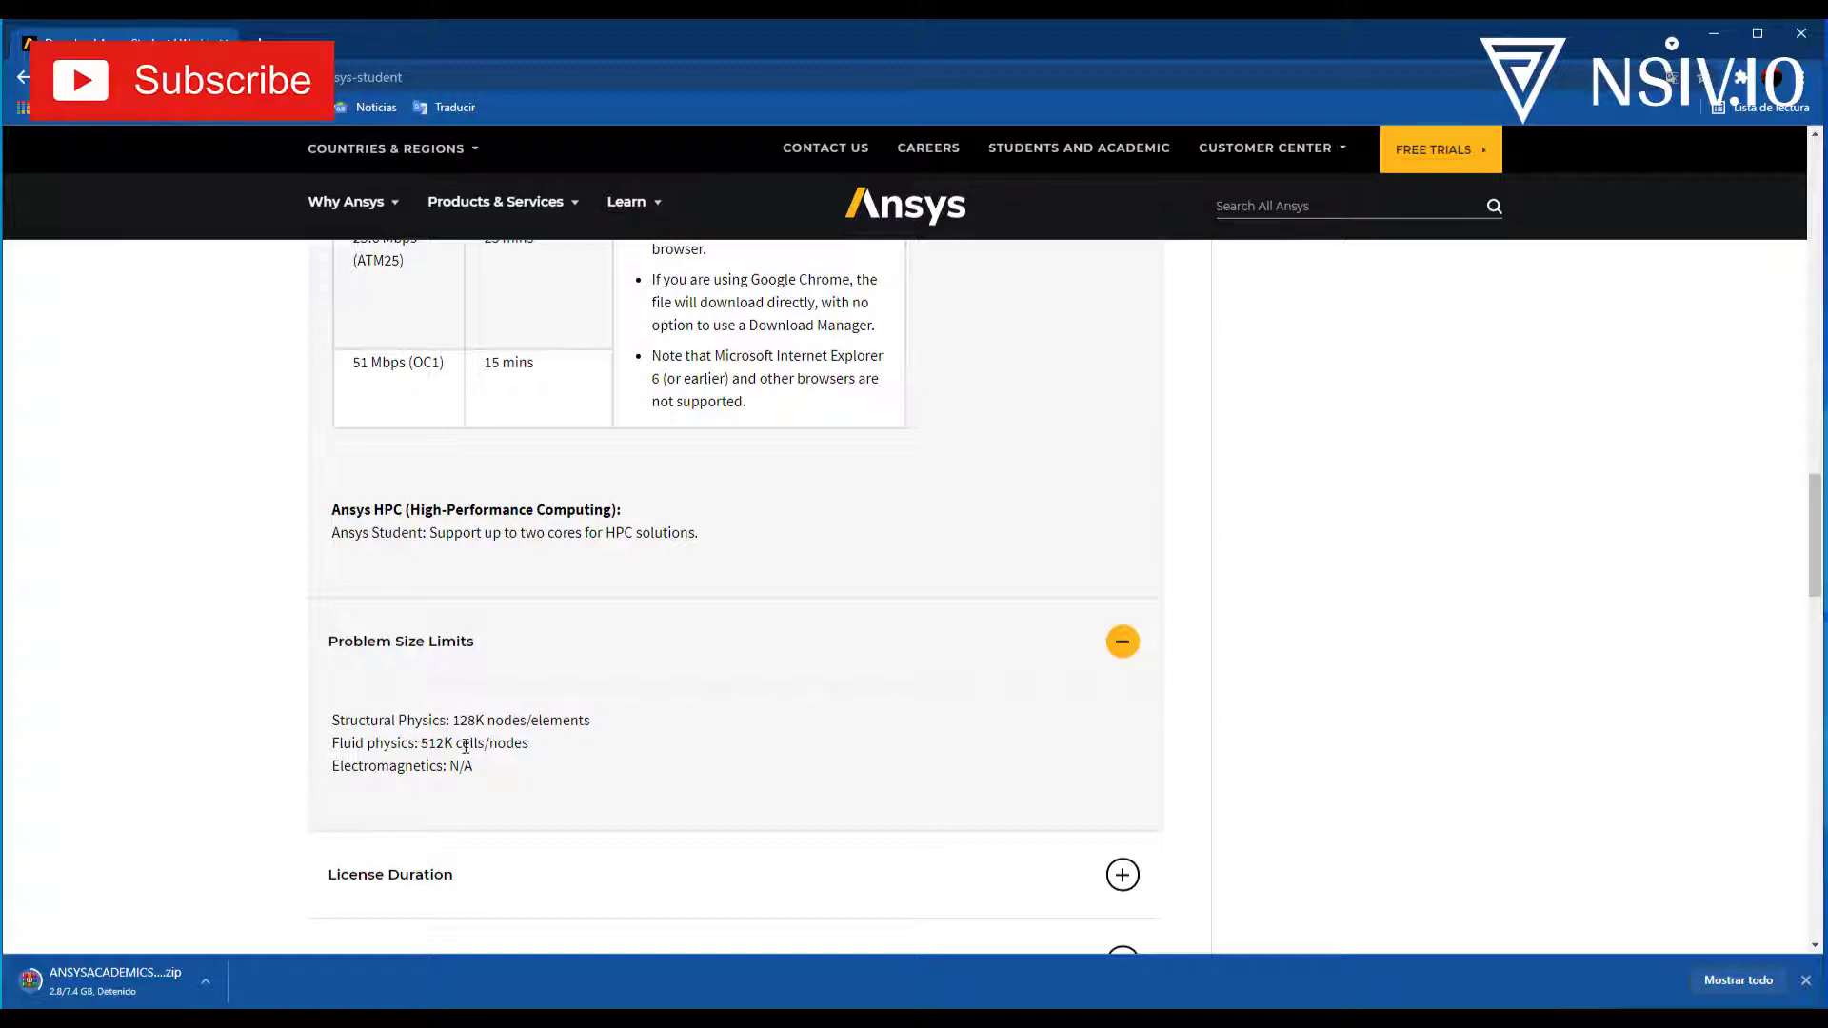
scroll(560, 740, "down", 1)
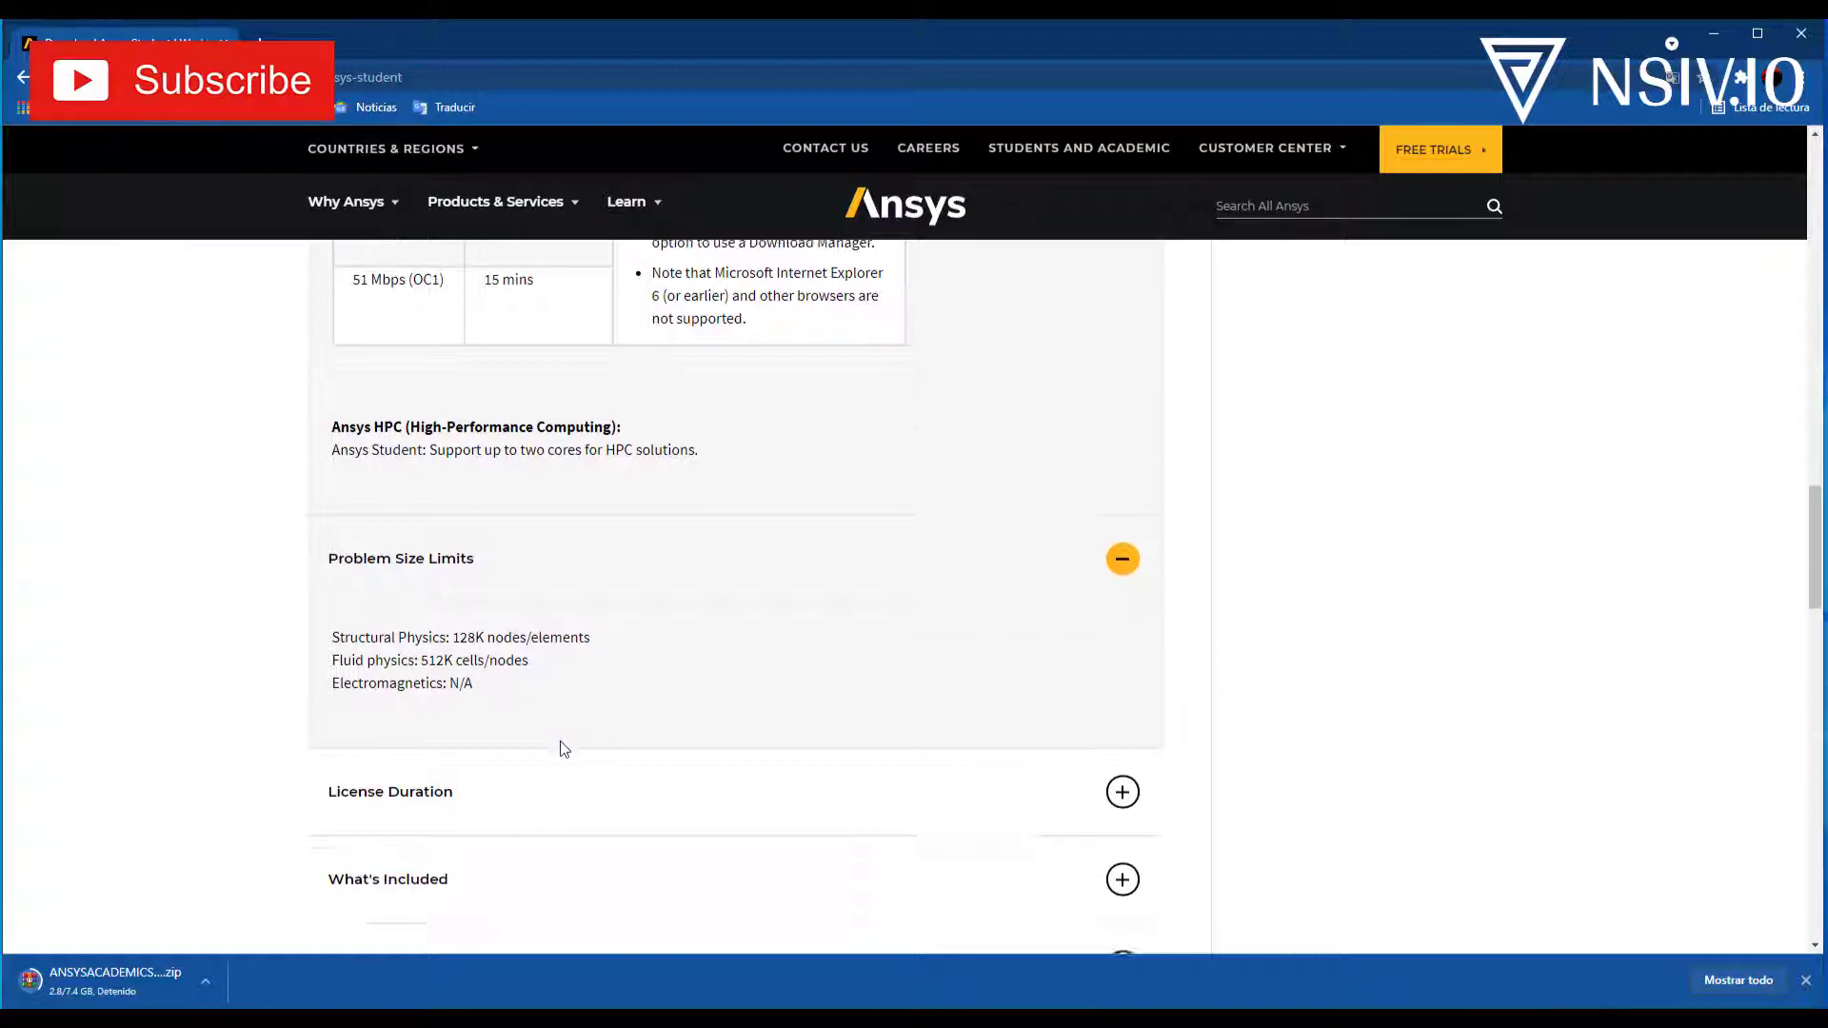
left_click(1121, 783)
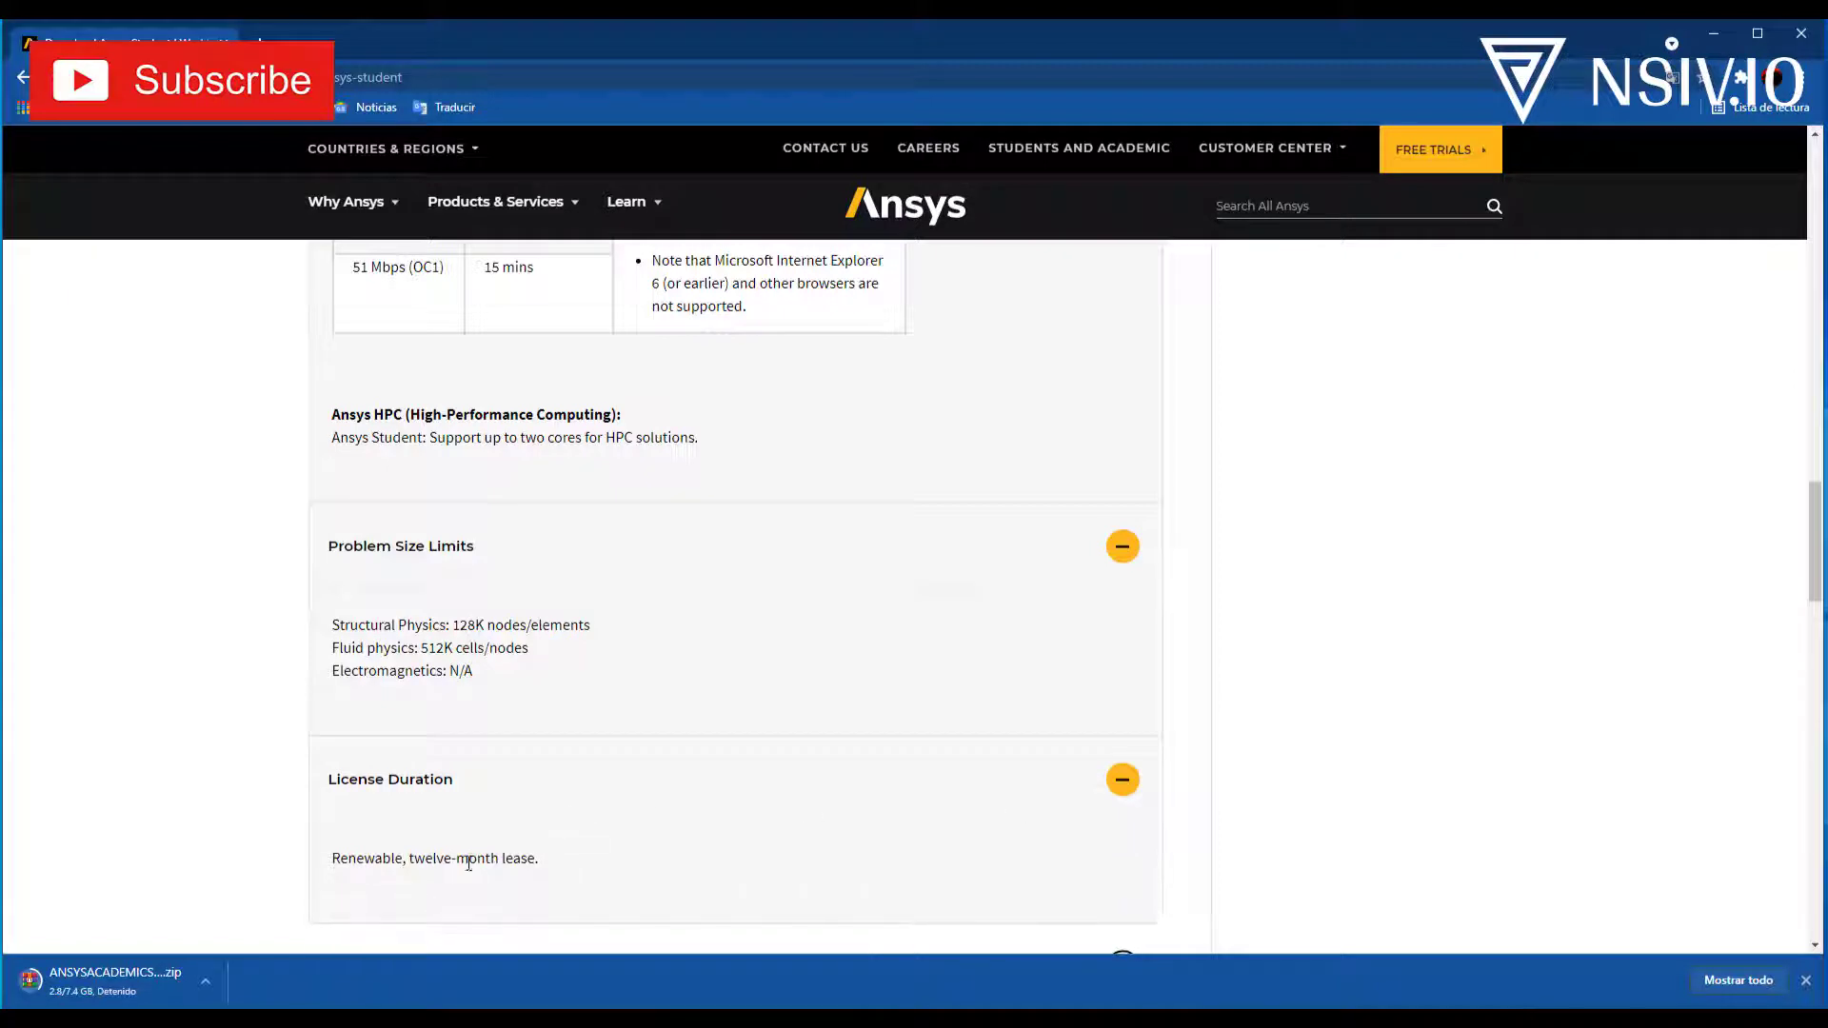
left_click_drag(408, 858, 591, 857)
- Expand What's Included and browse its bundled applications like Workbench, Mechanical and CFD
scroll(625, 833, "down", 3)
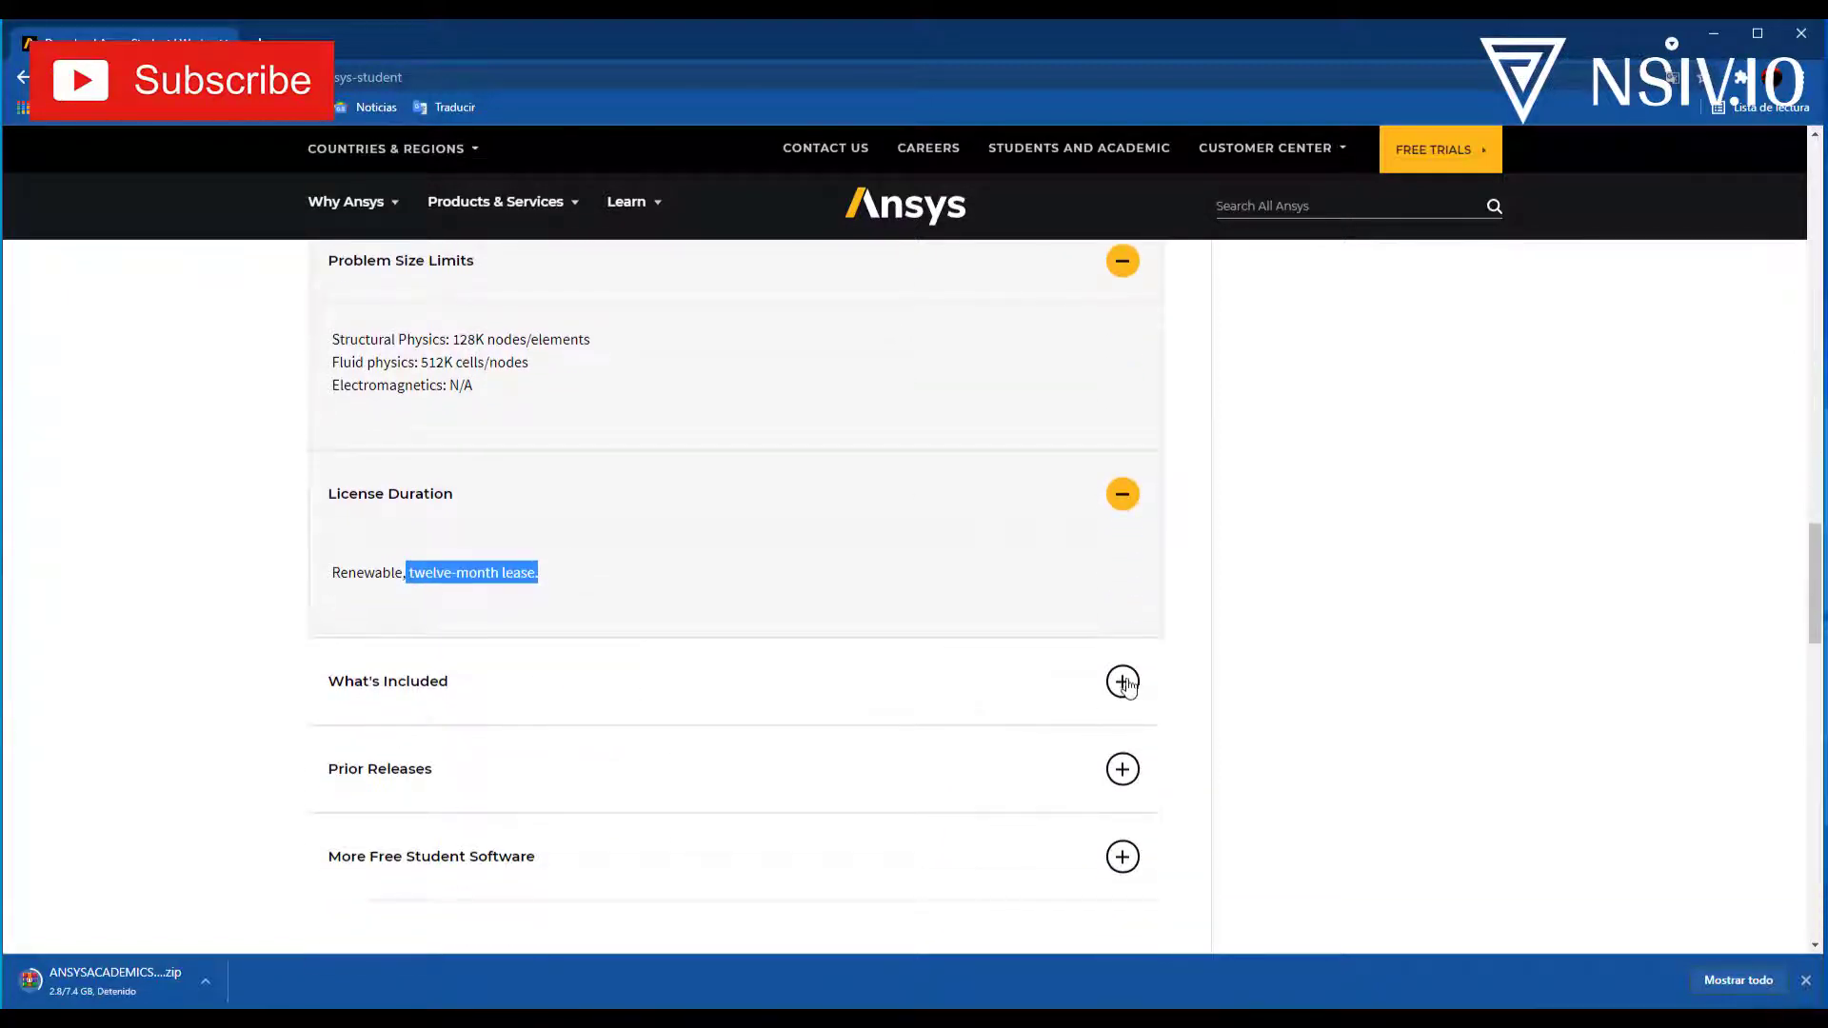
left_click(1122, 686)
scroll(753, 709, "down", 4)
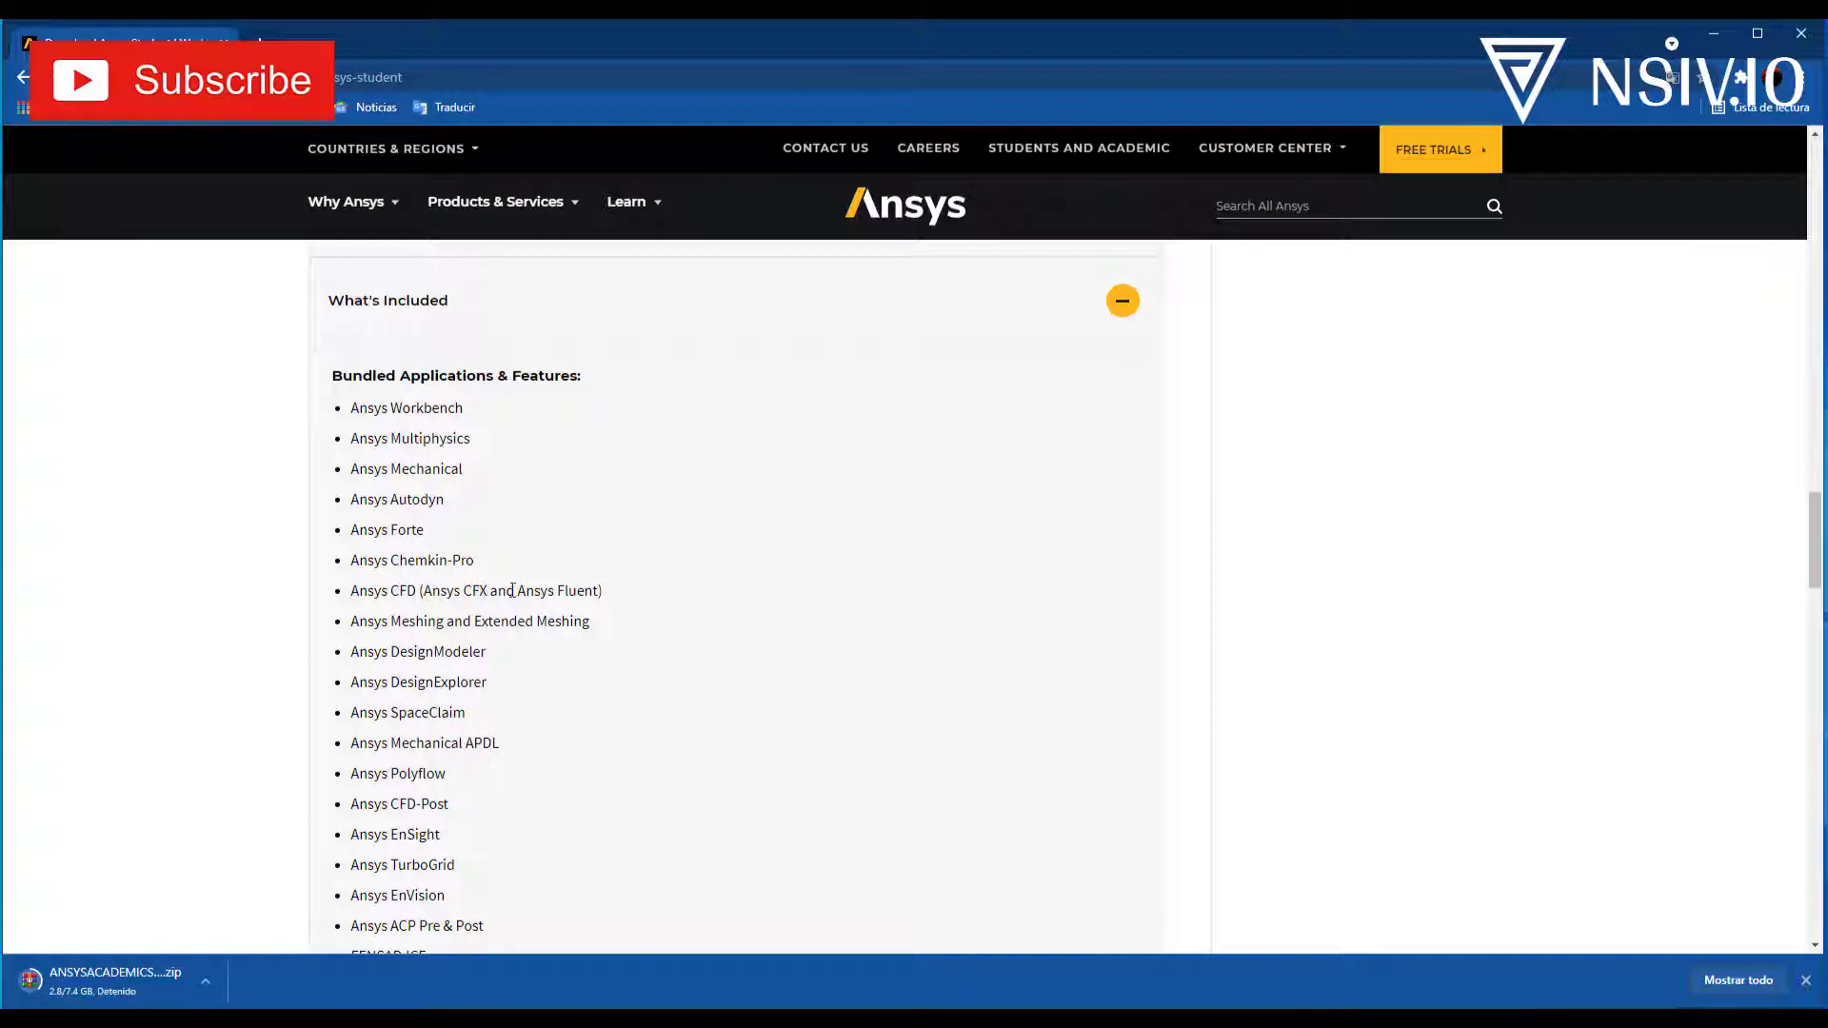
scroll(436, 600, "down", 1)
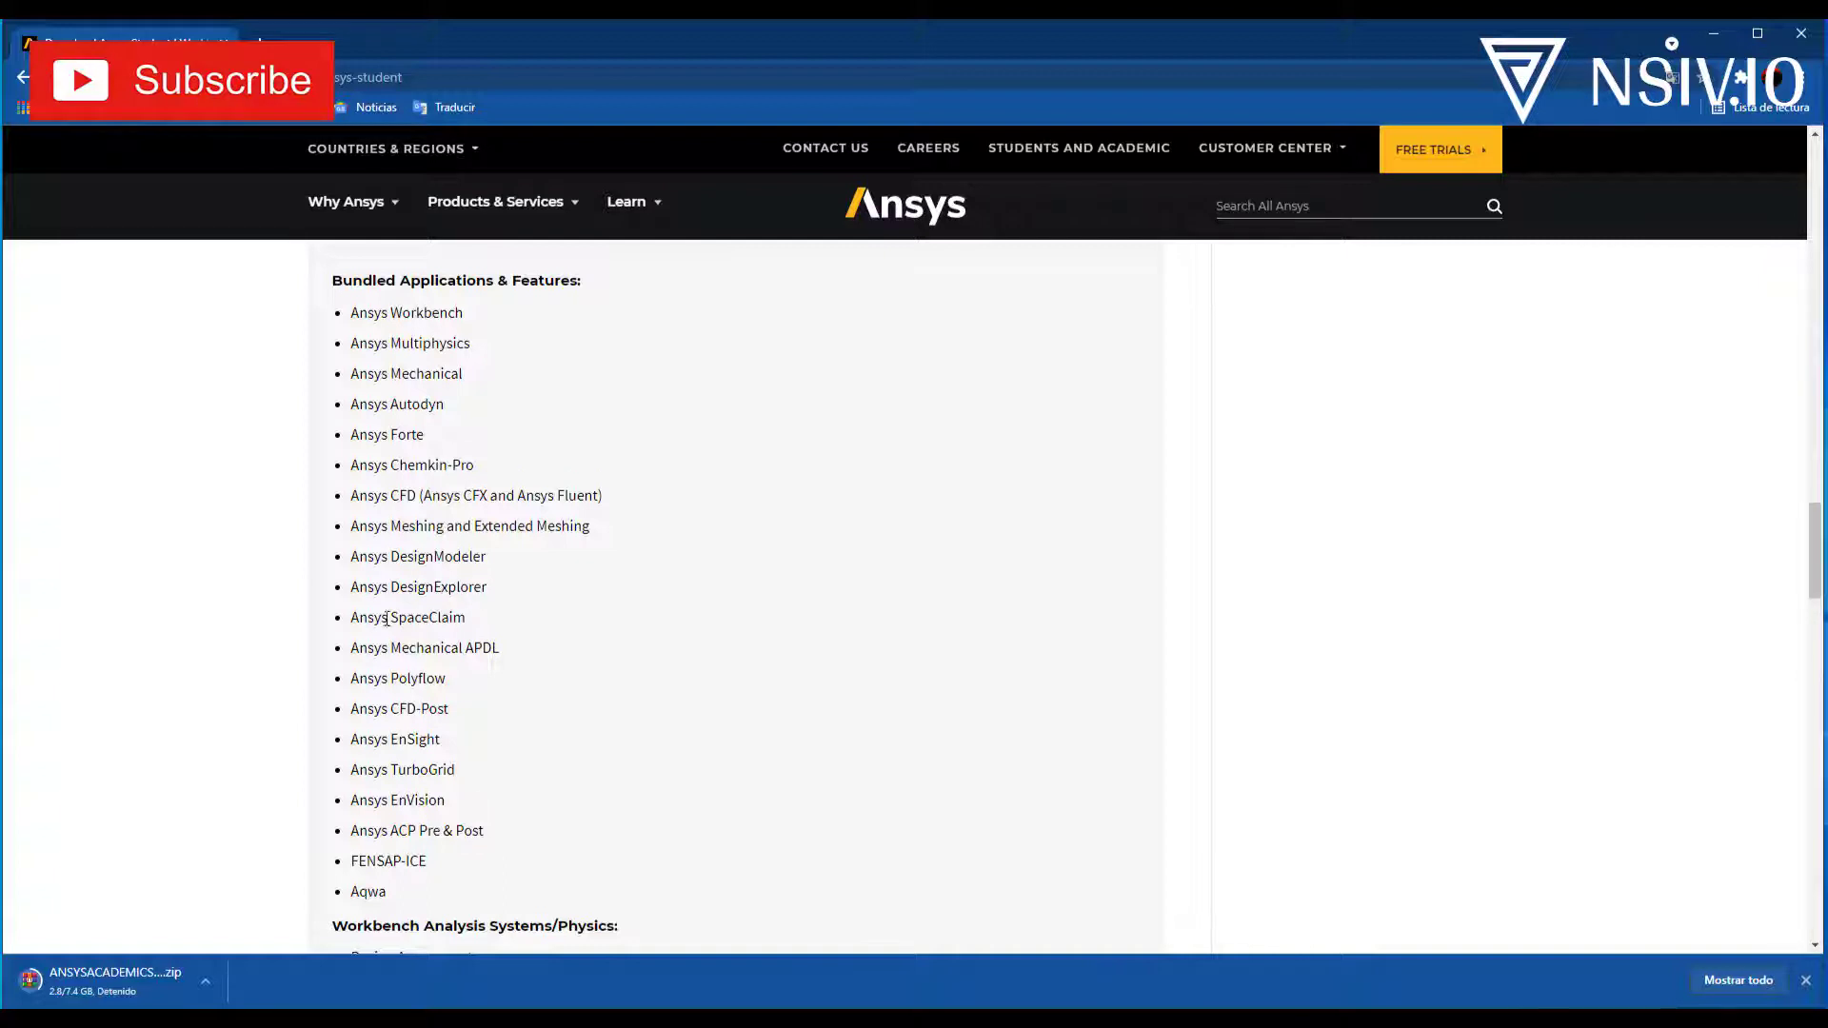
scroll(453, 586, "down", 1)
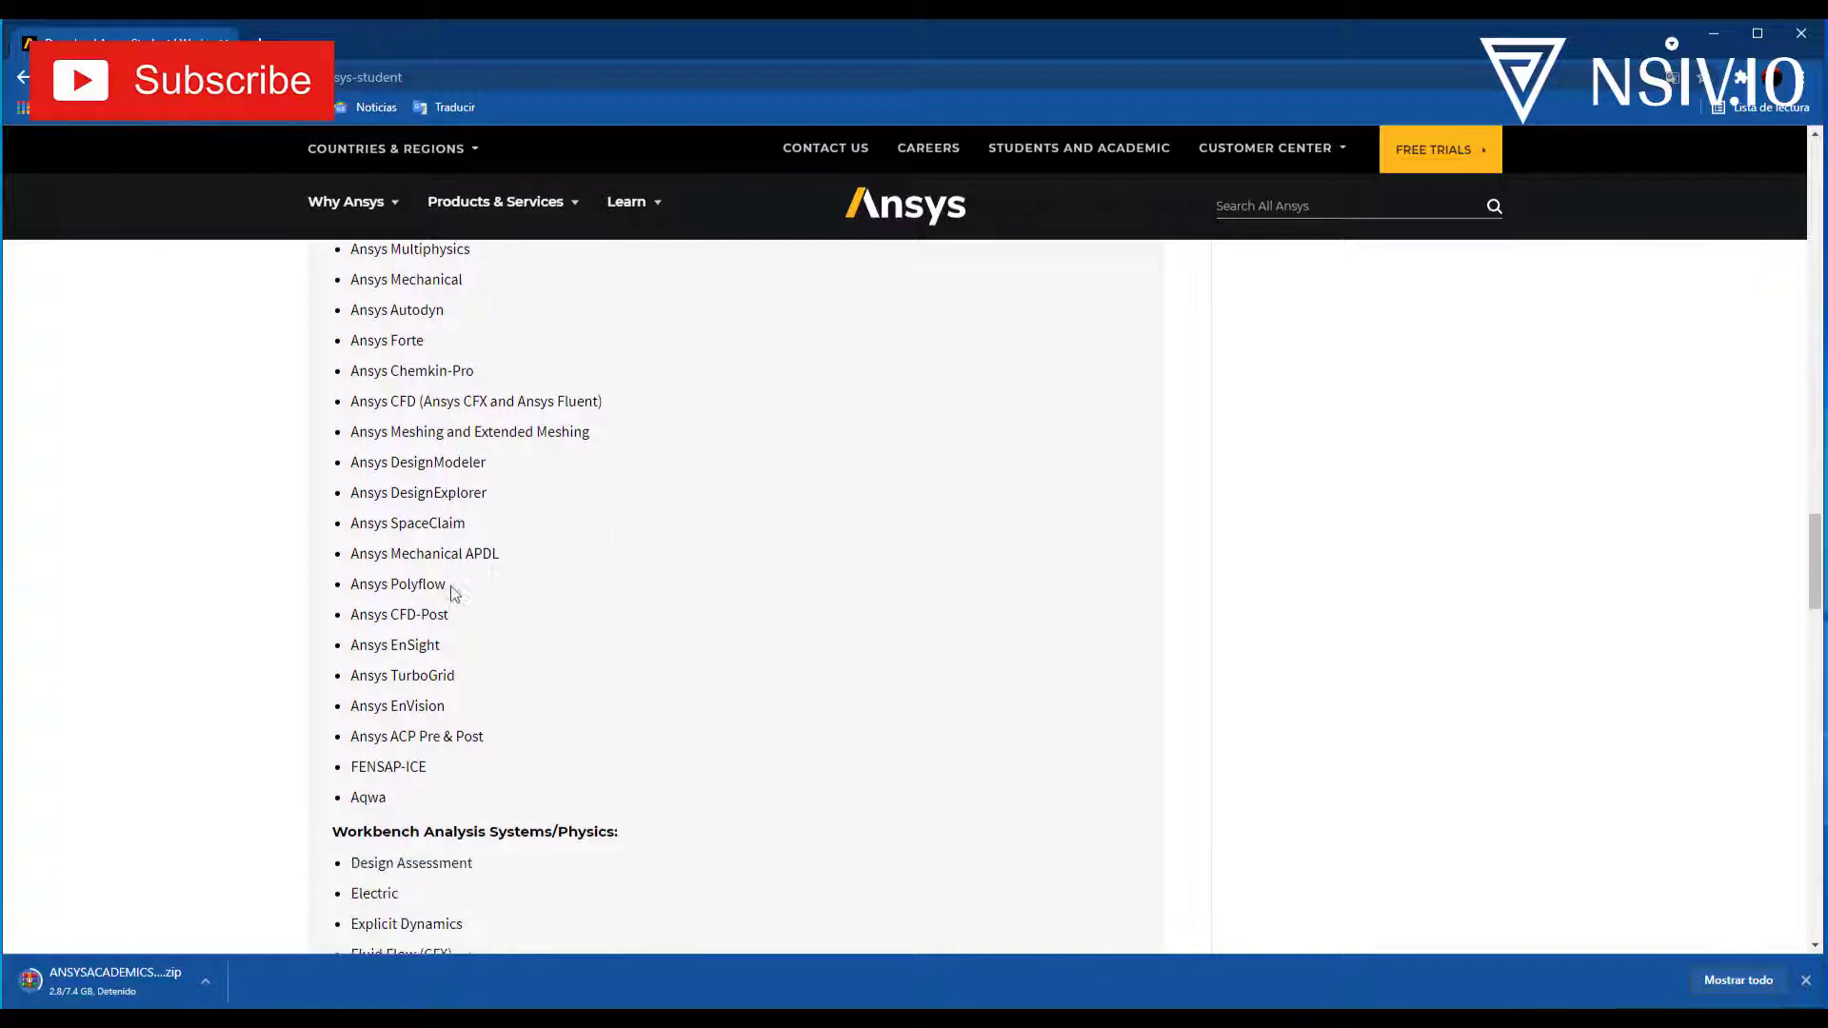
scroll(449, 591, "up", 2)
scroll(629, 630, "down", 2)
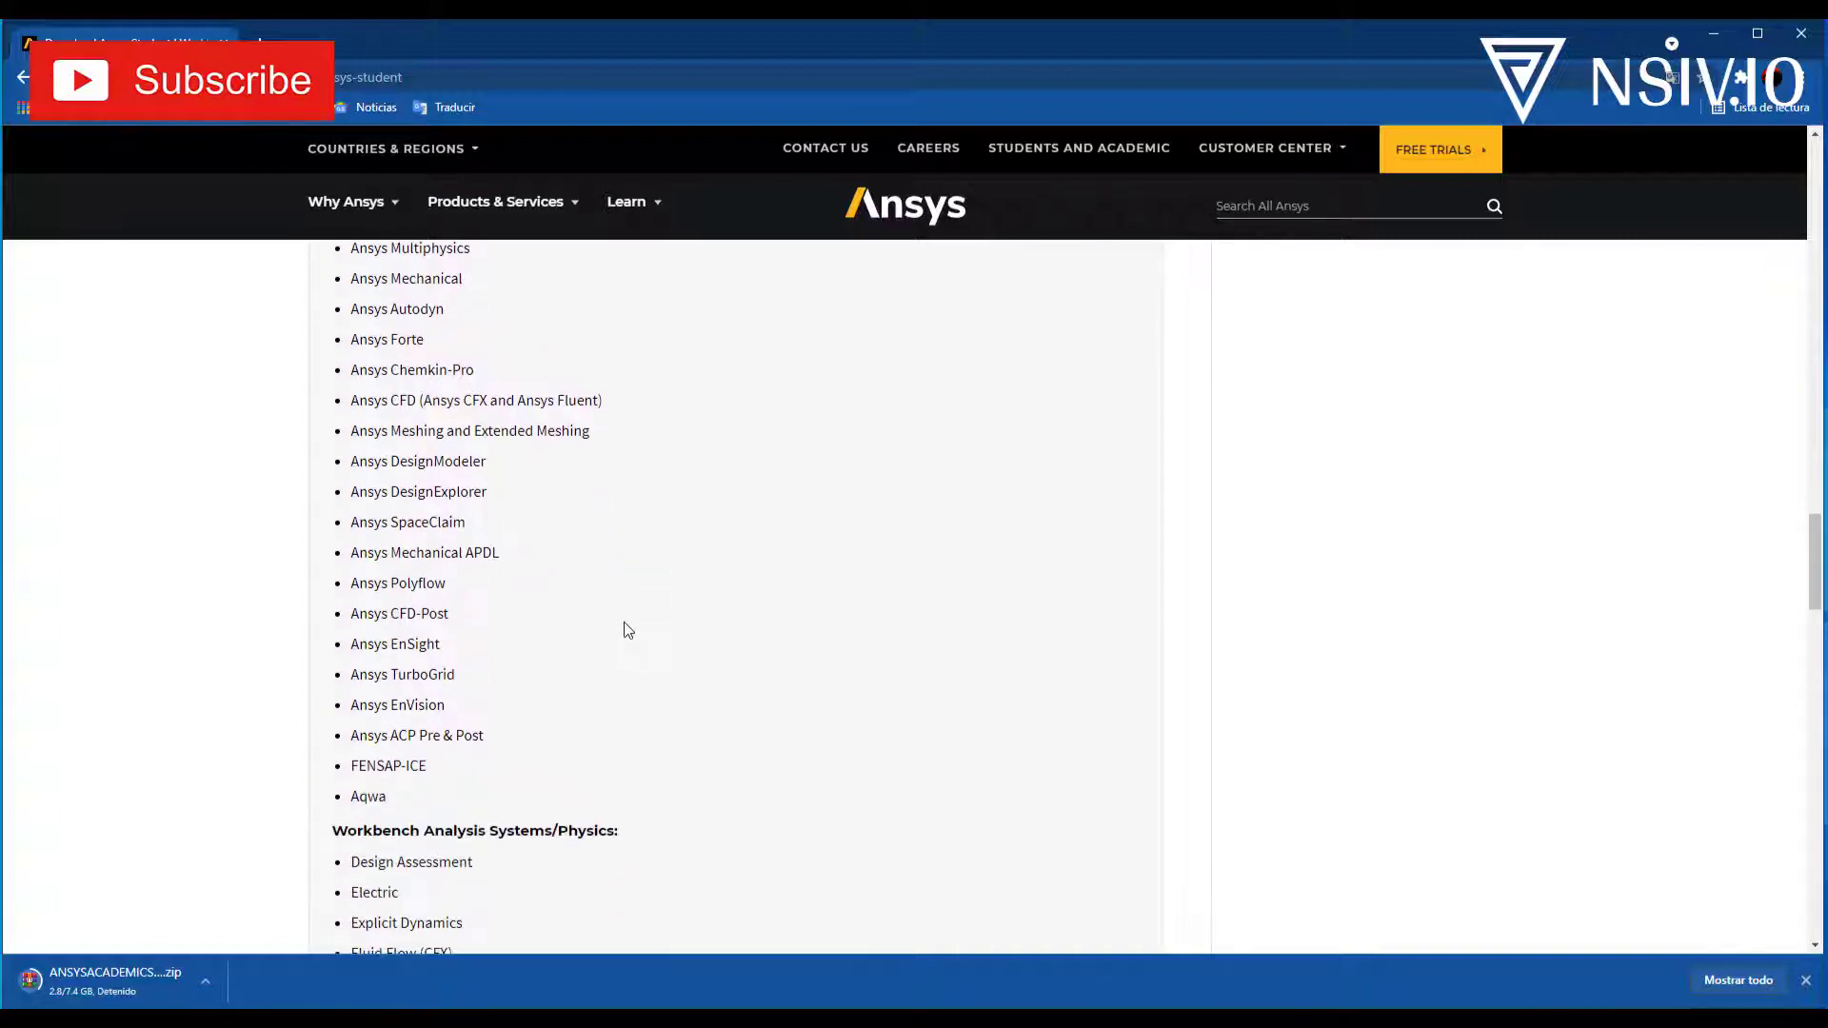
scroll(610, 657, "up", 1)
scroll(591, 682, "down", 10)
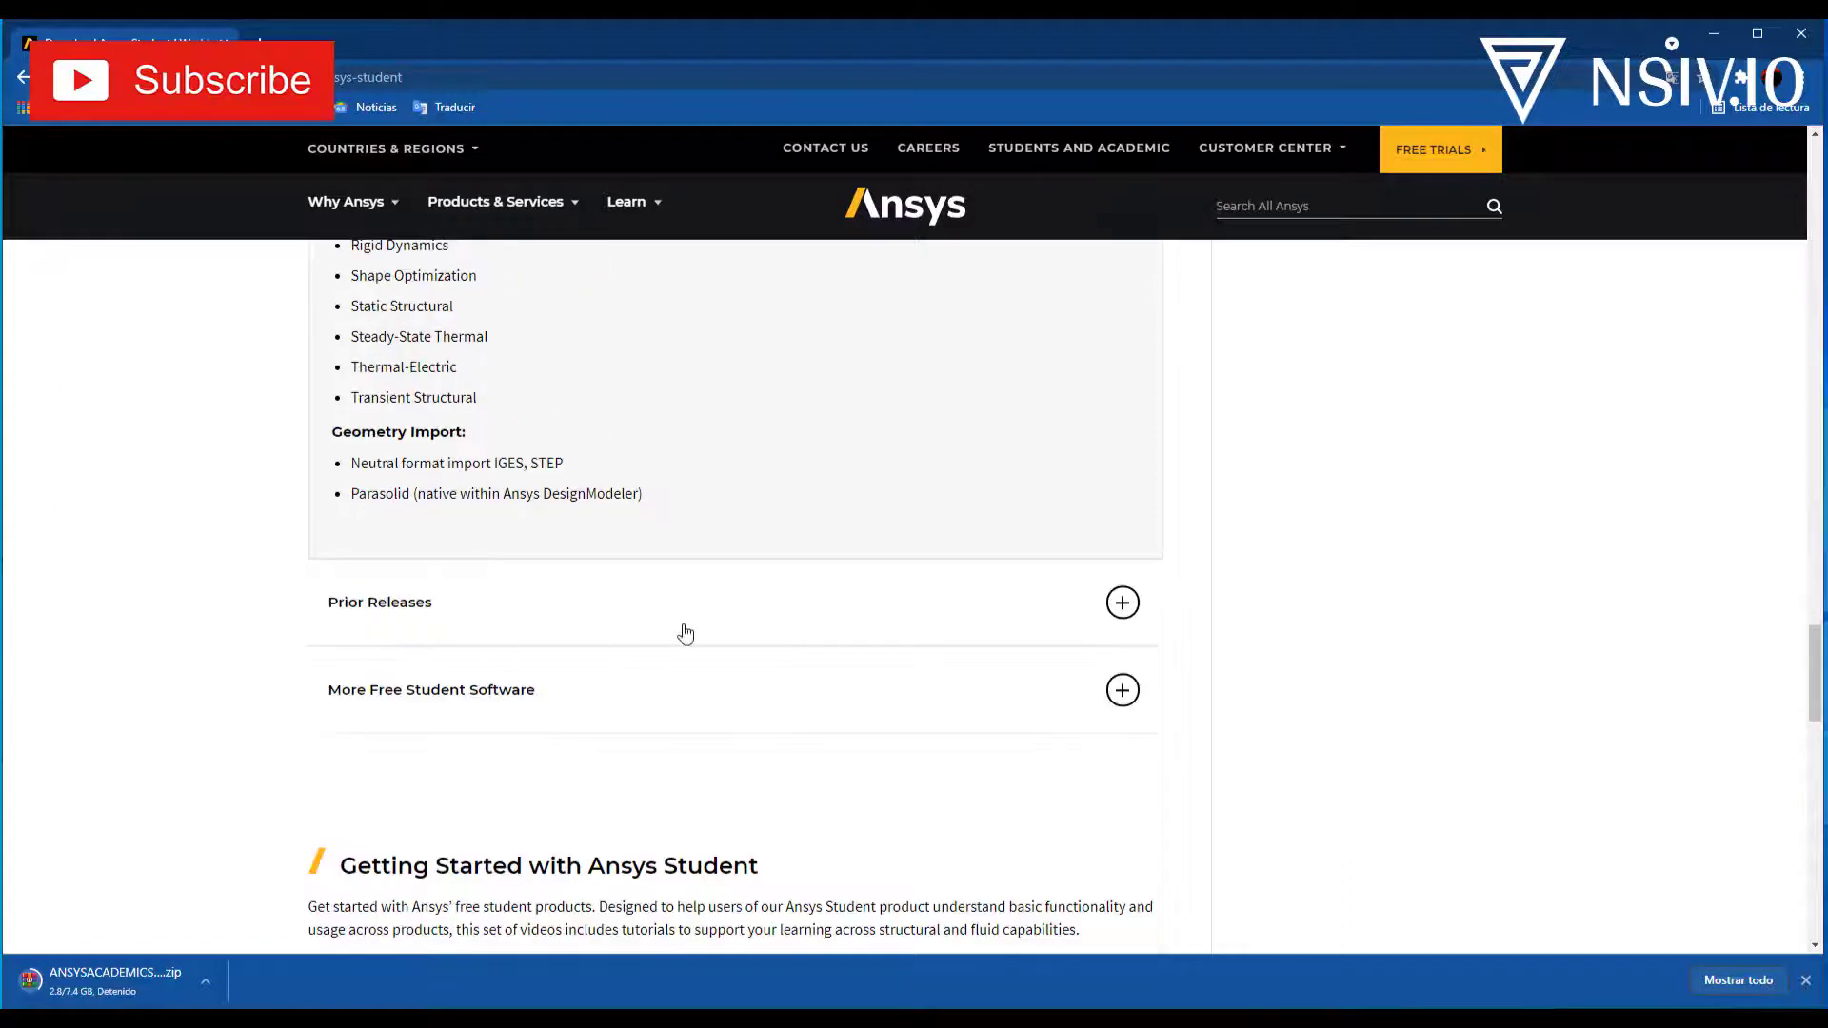
- Expand Prior Releases to show the 2021 R1 and 2020 R2 downloads
left_click(1051, 611)
scroll(533, 666, "down", 2)
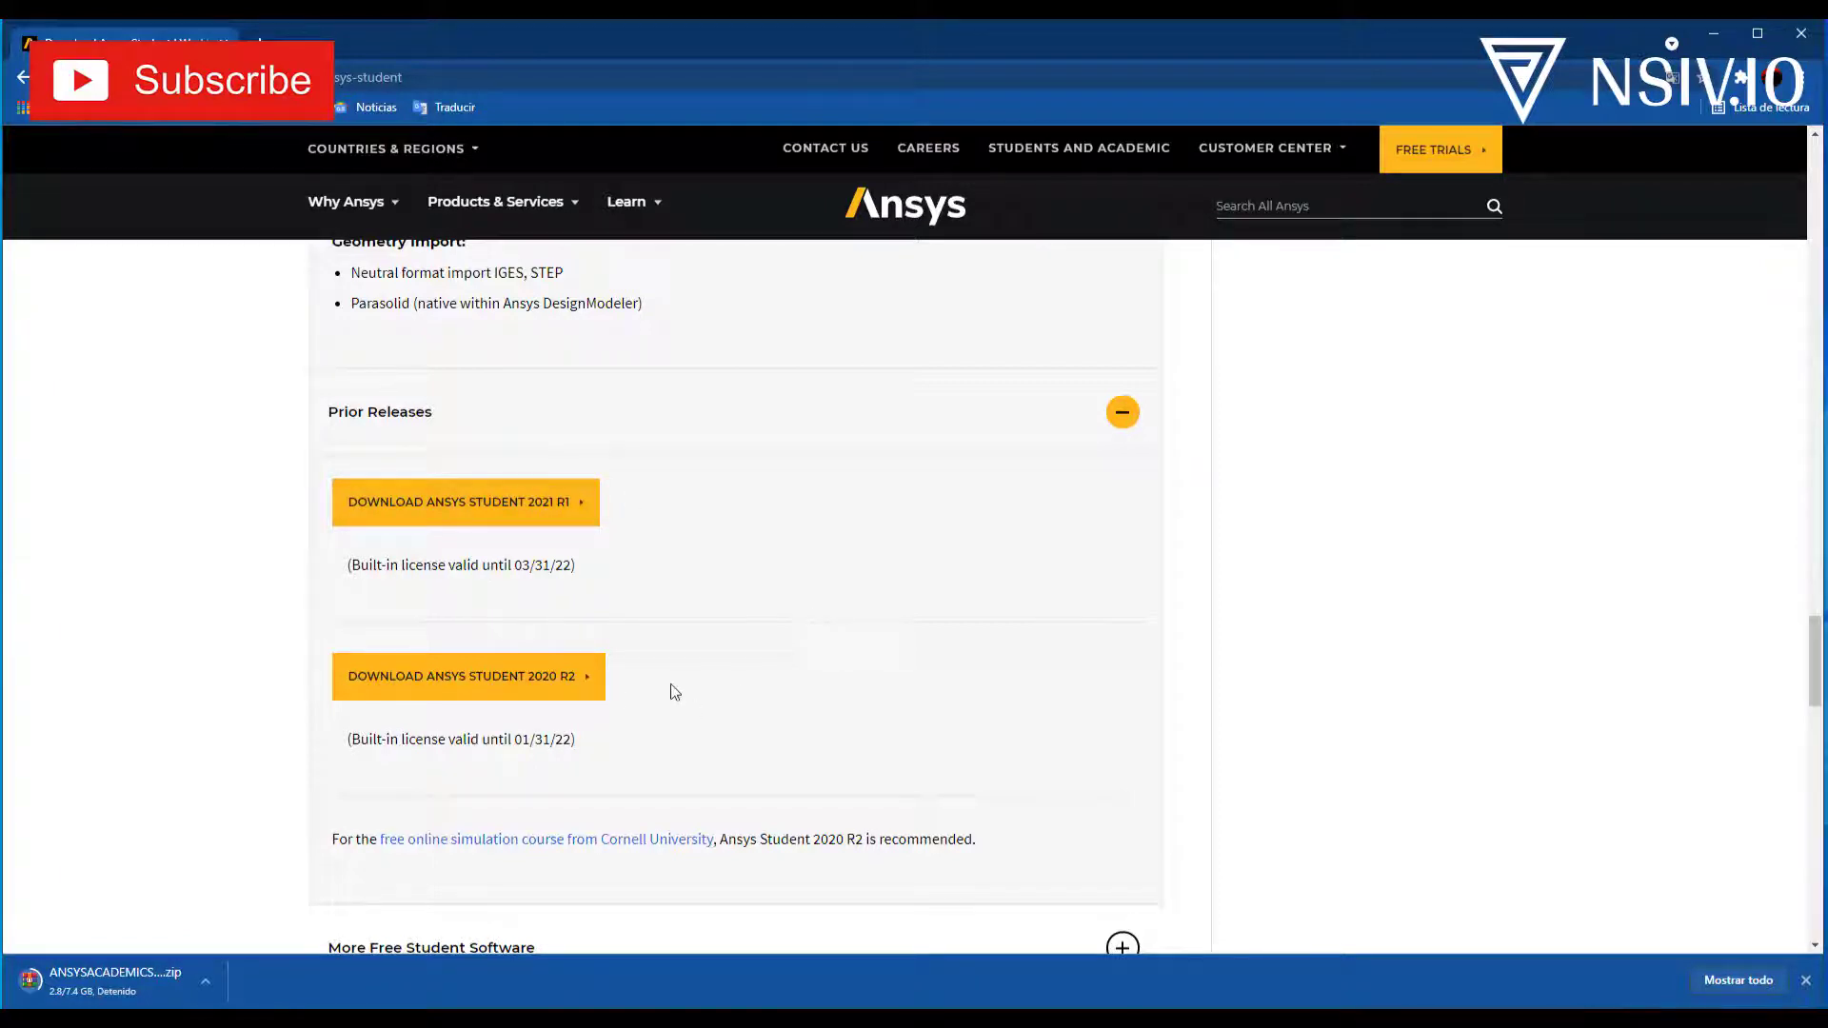
scroll(638, 597, "down", 2)
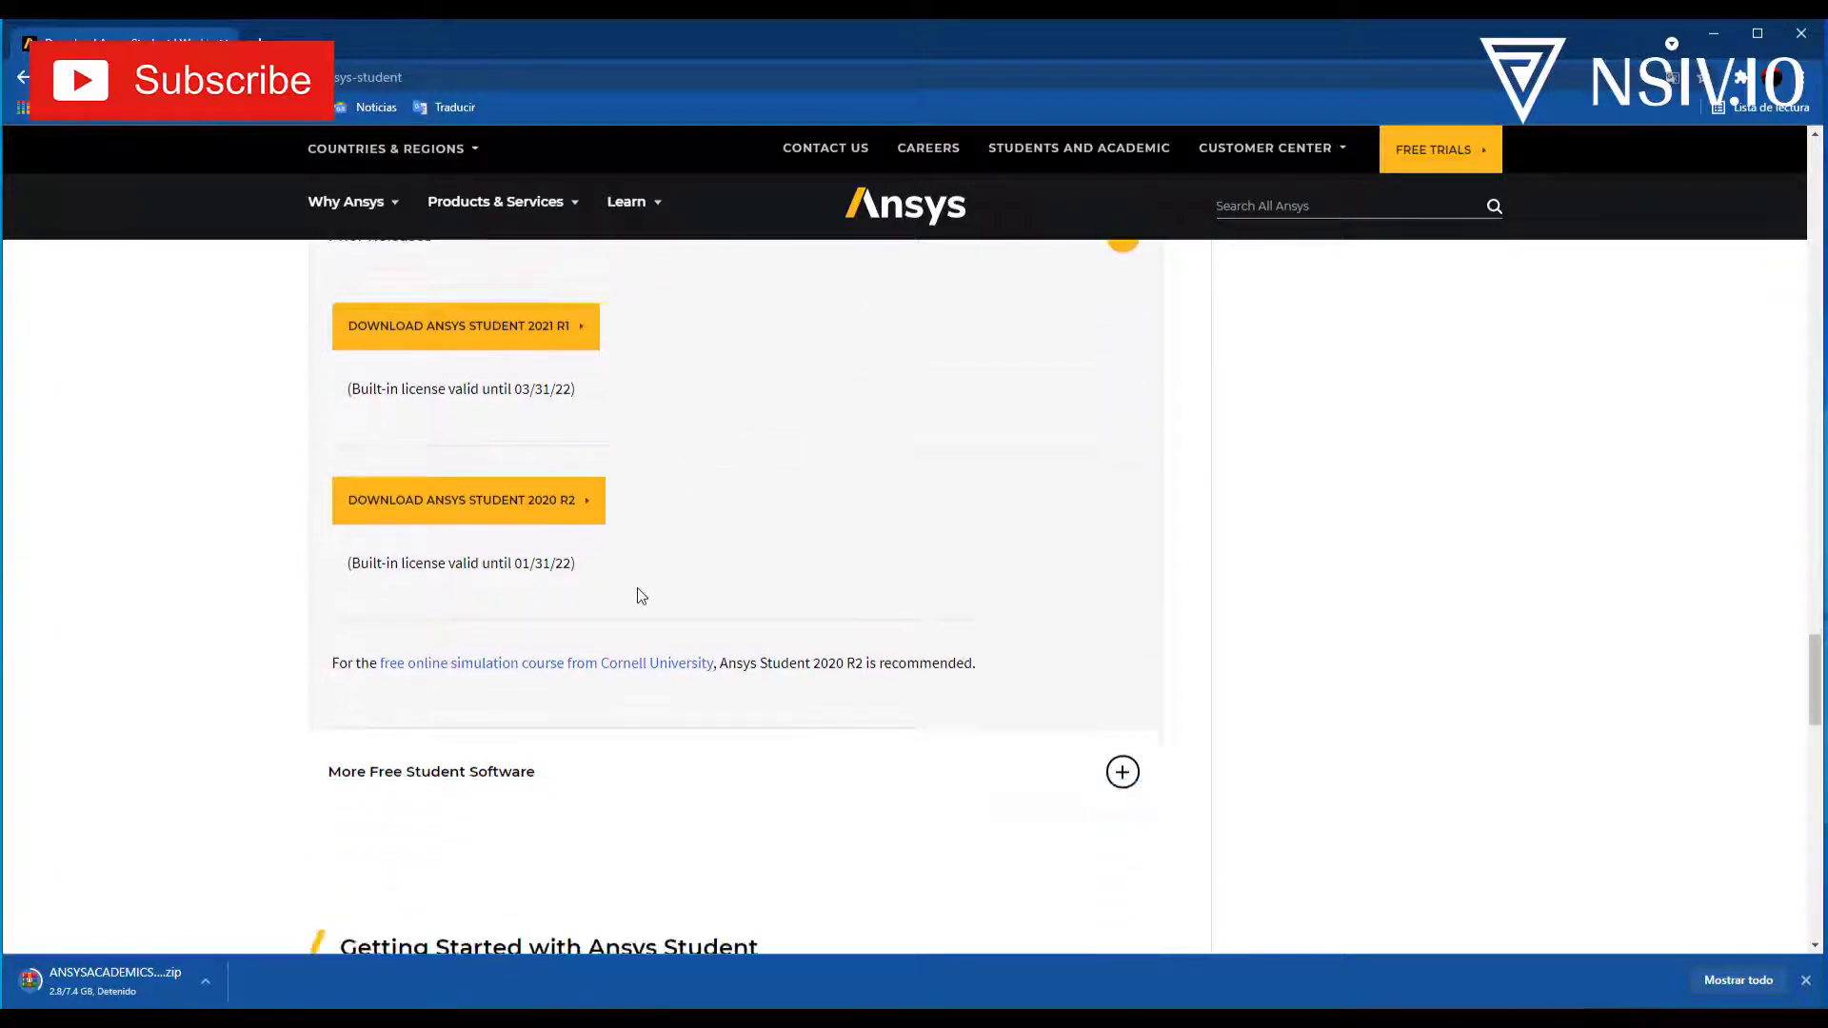
scroll(637, 596, "up", 10)
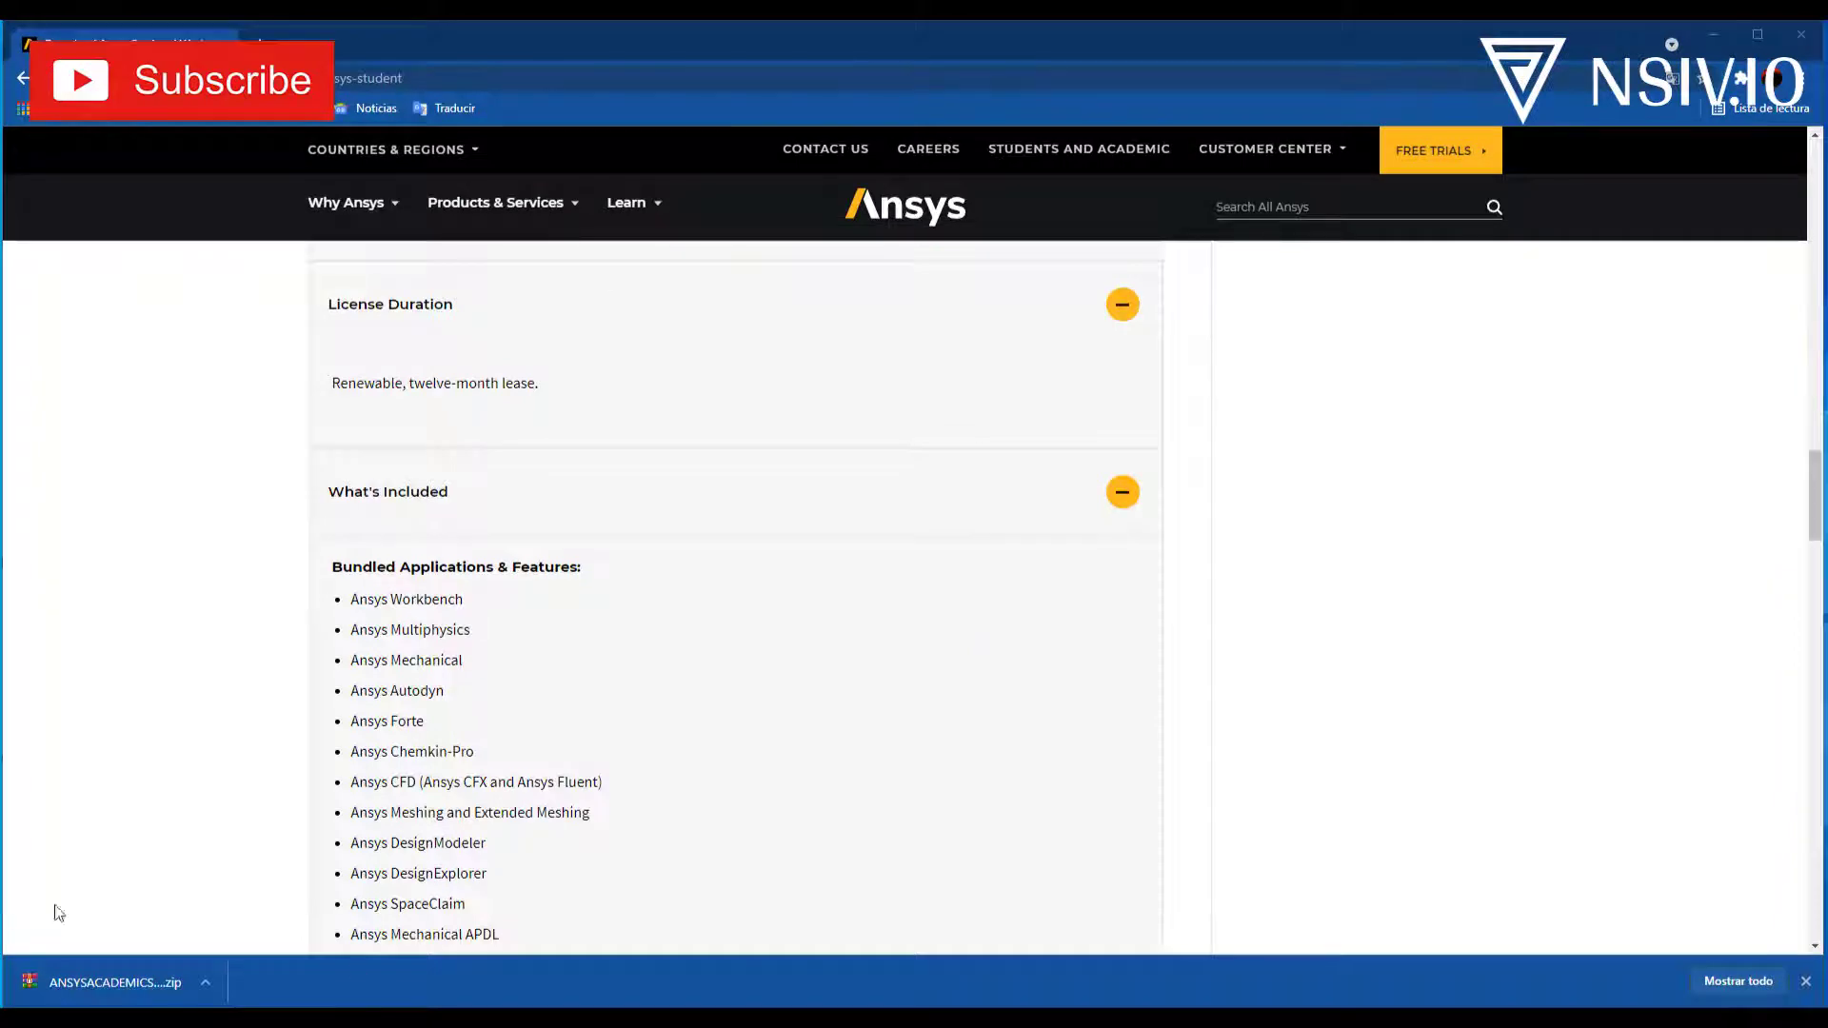
- Extract the downloaded Ansys Student ZIP into its own folder from the Descargas folder
left_click(206, 990)
left_click(283, 920)
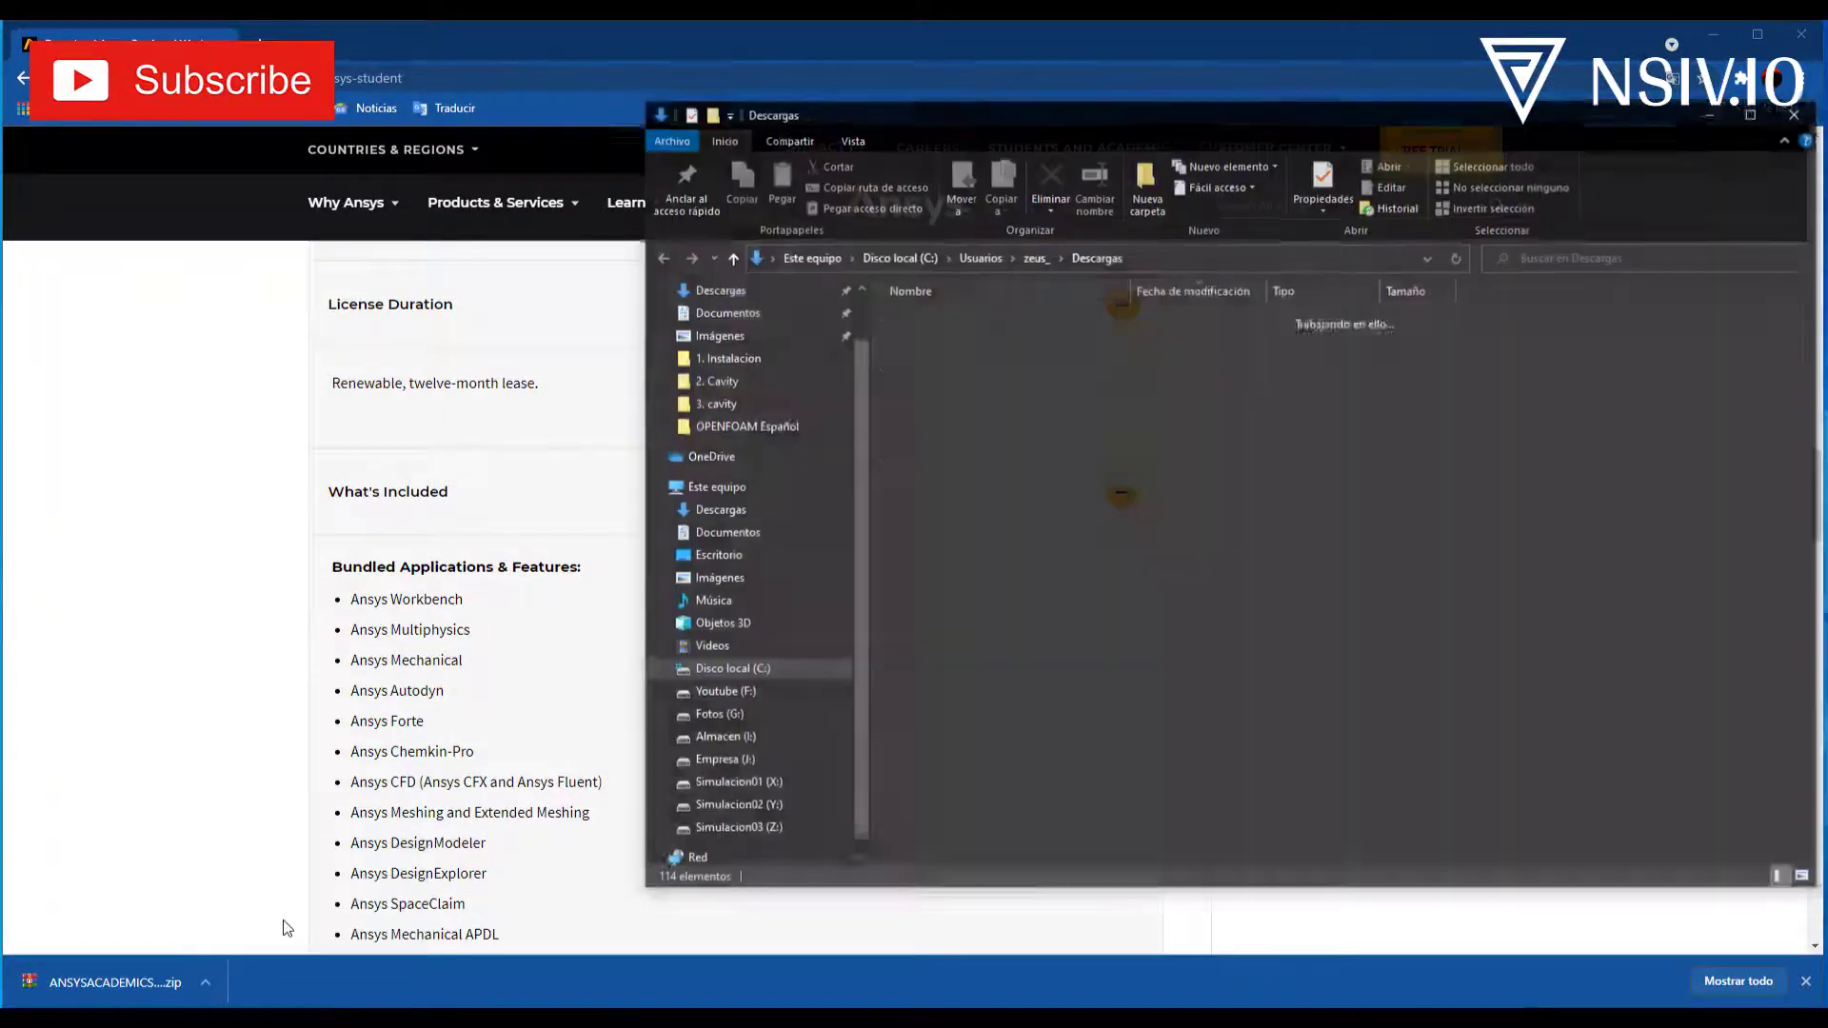
left_click_drag(1243, 124, 963, 125)
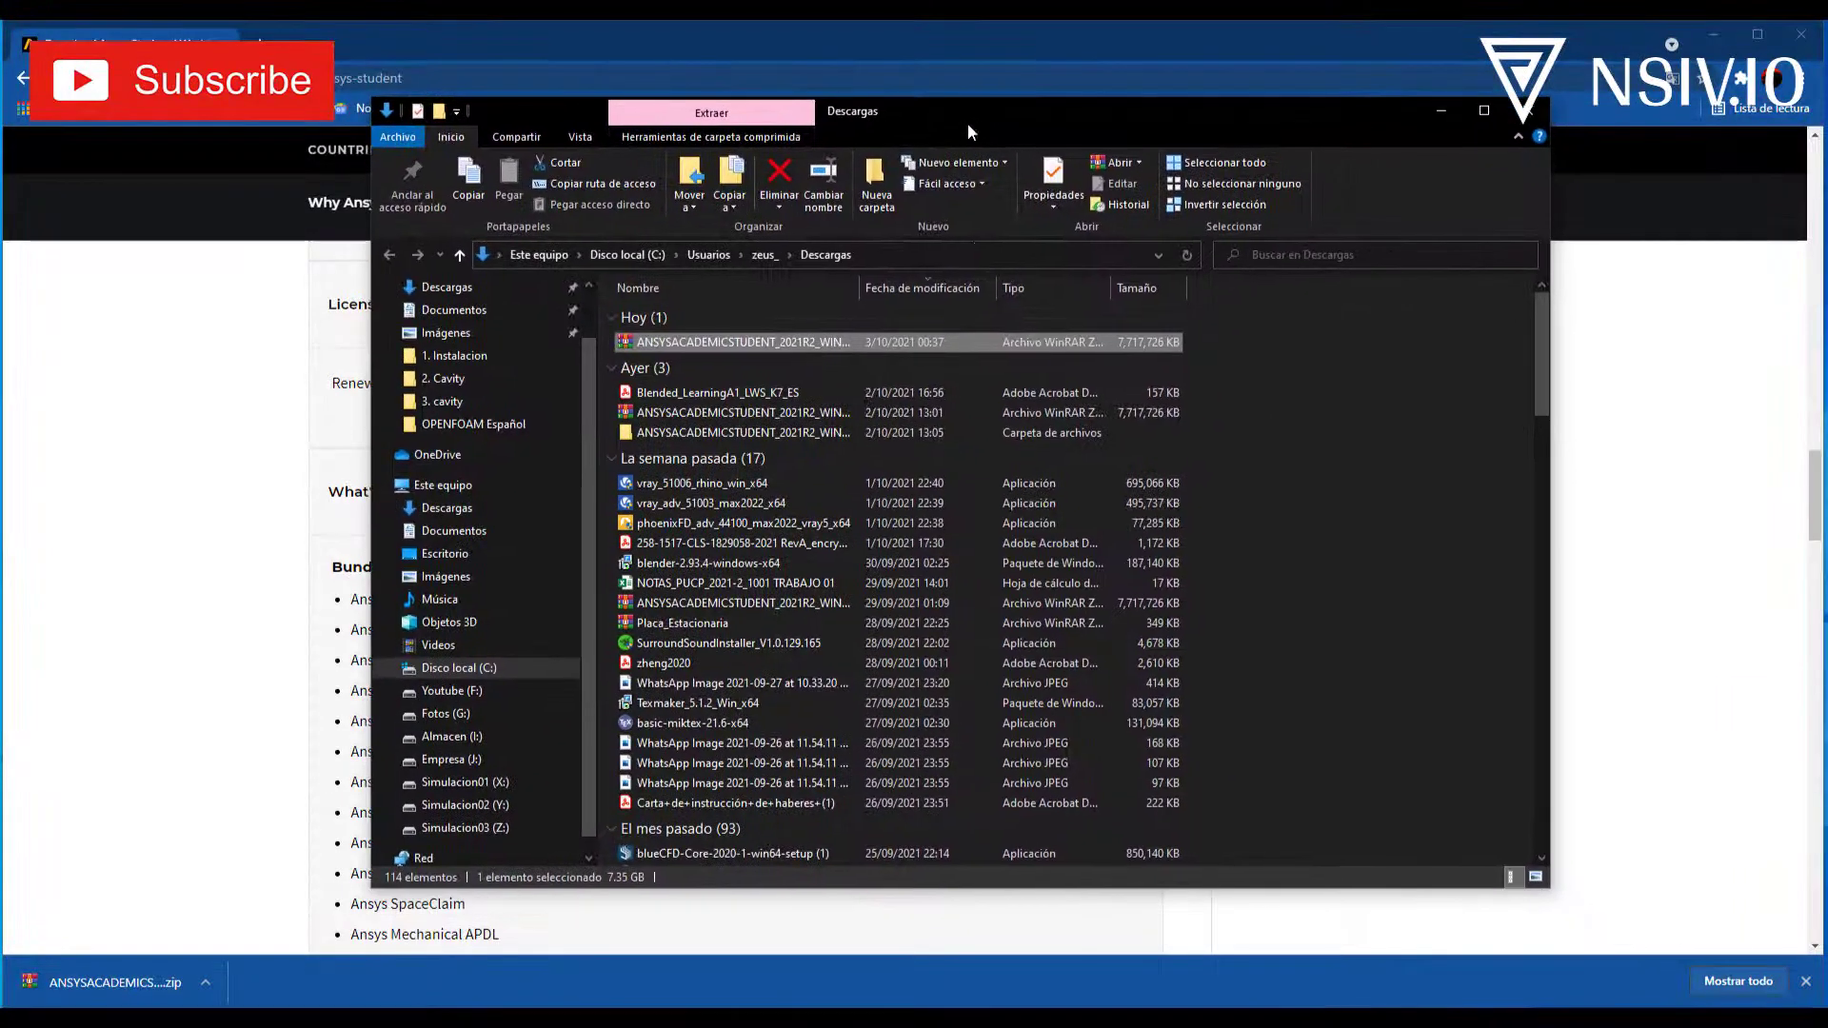
right_click(716, 340)
right_click(762, 343)
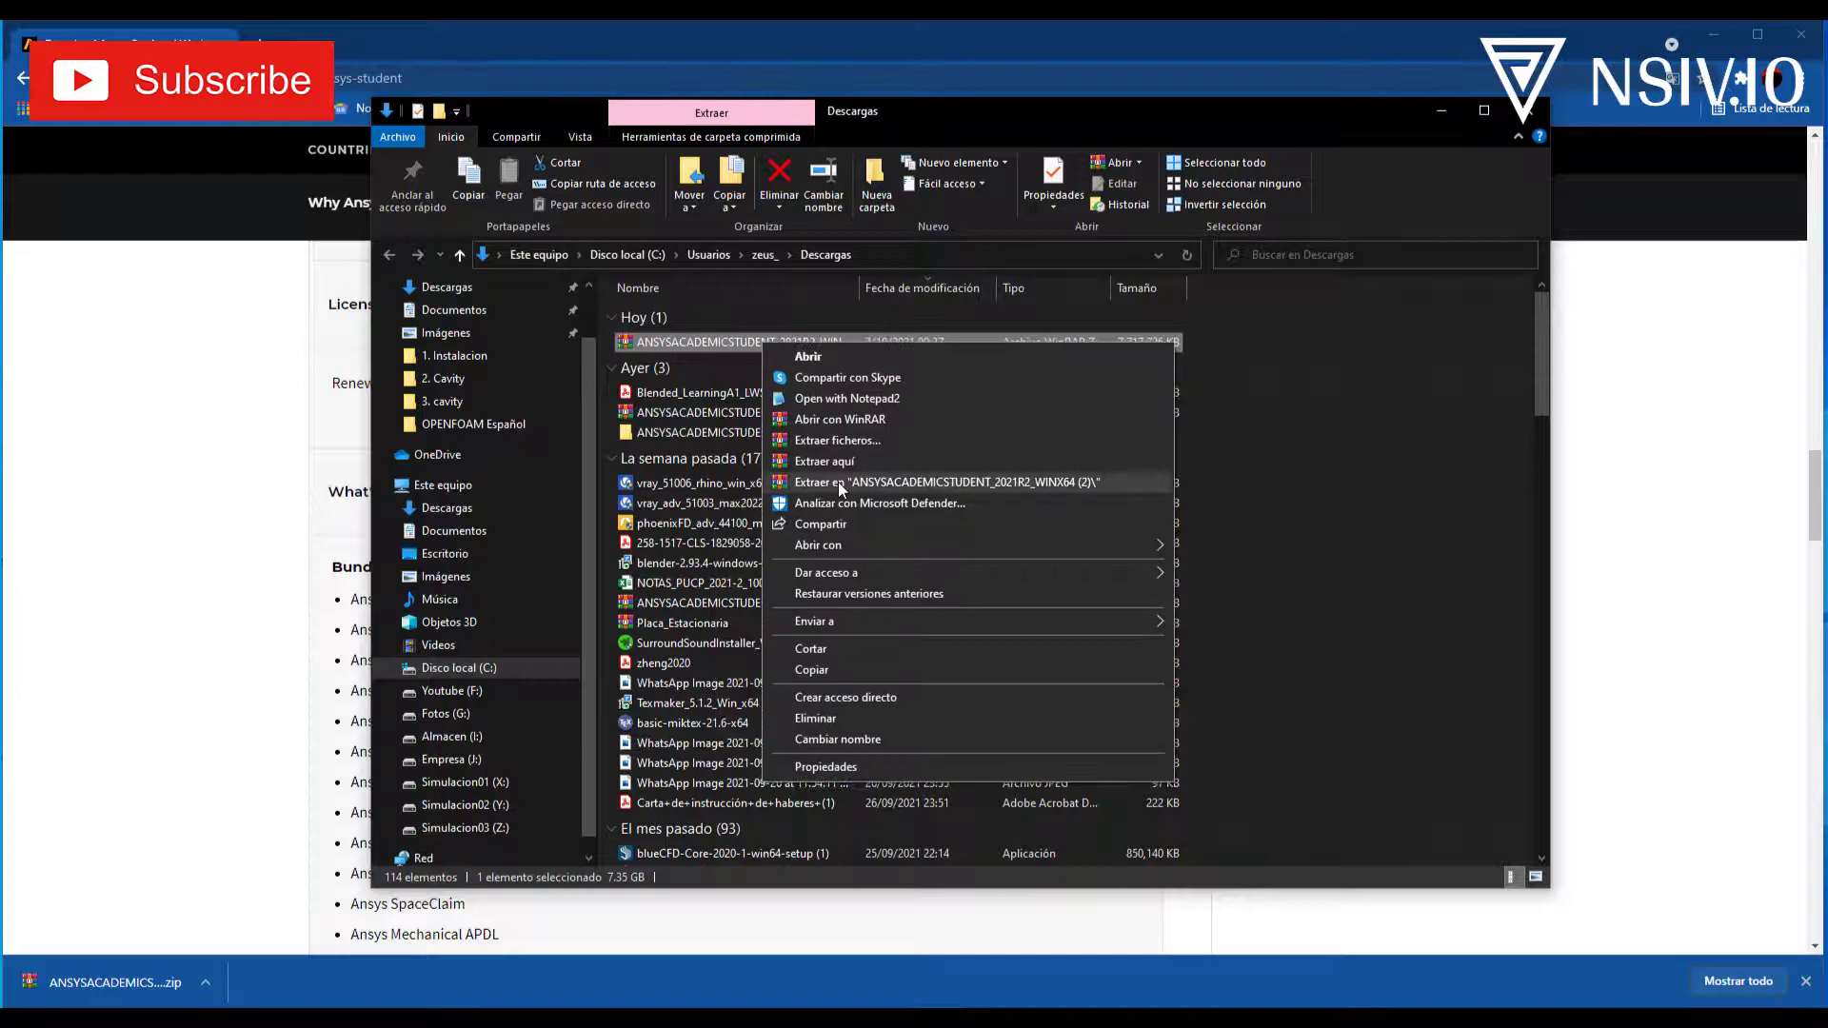
left_click(838, 482)
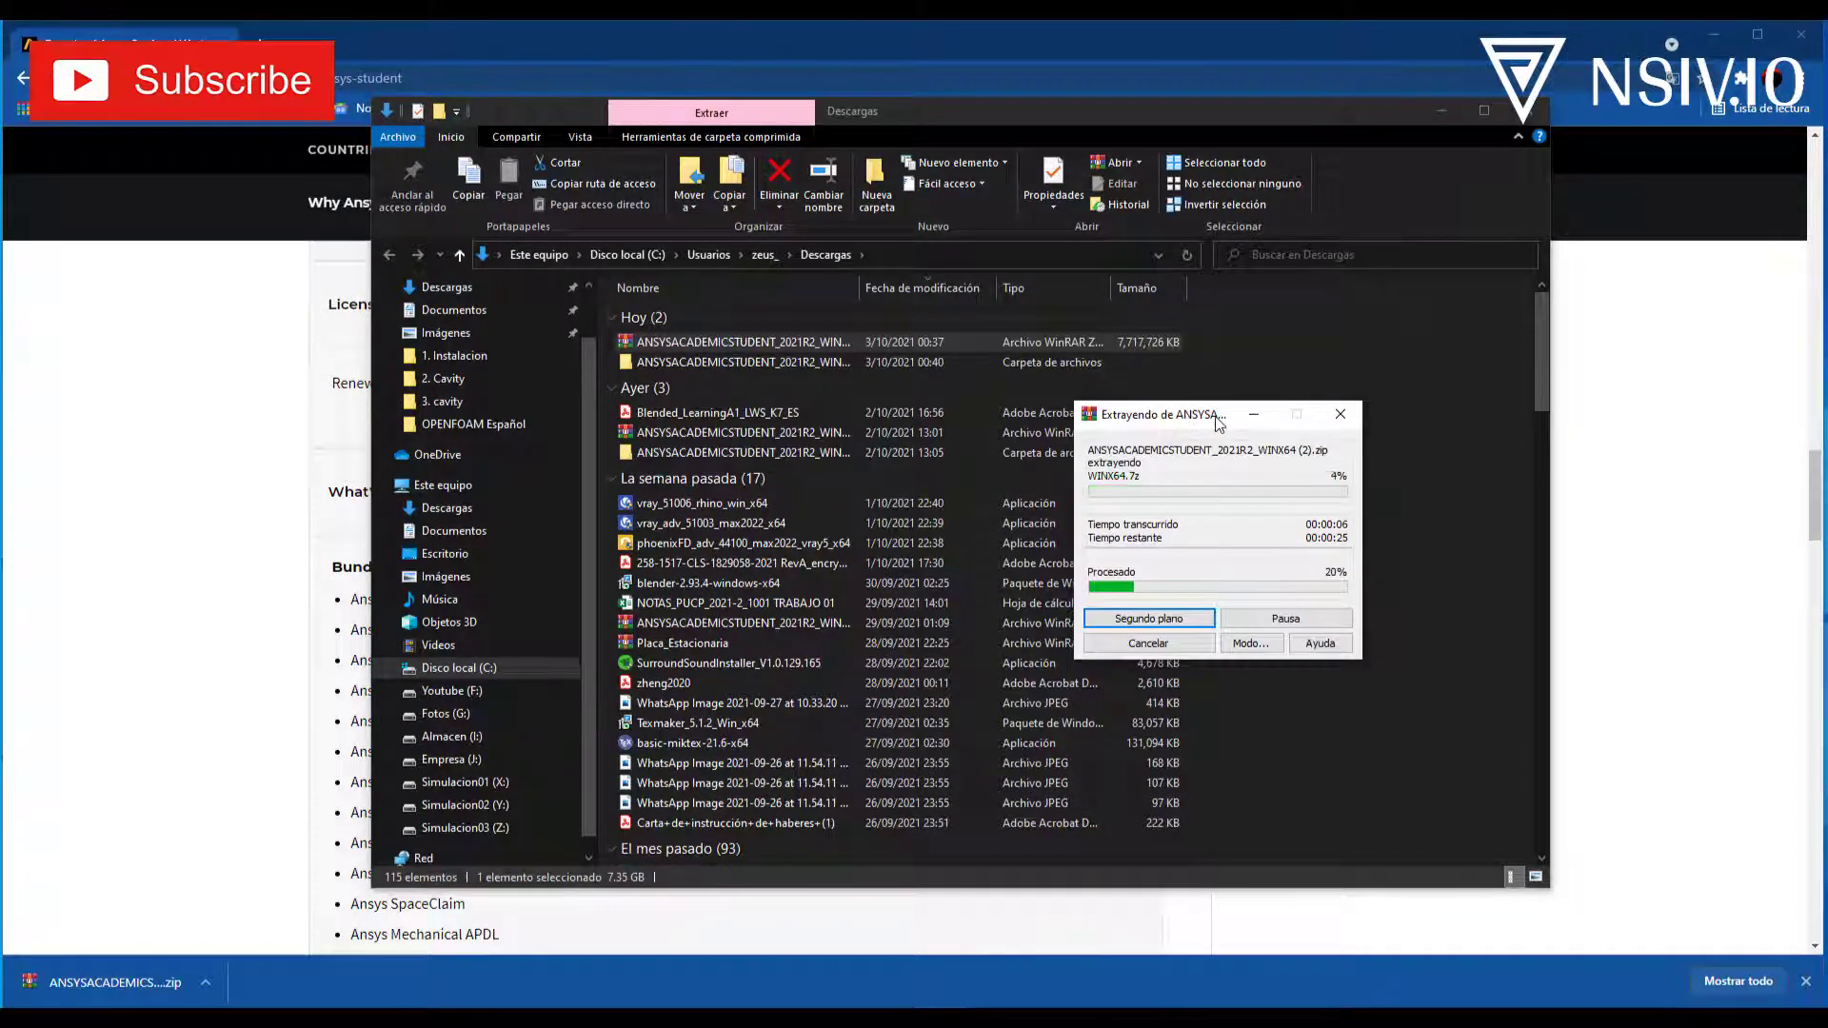
- Run setup from ANSYSACADEMICSTUDENT_2021R2_WINX64 (2) as administrator
left_click(786, 362)
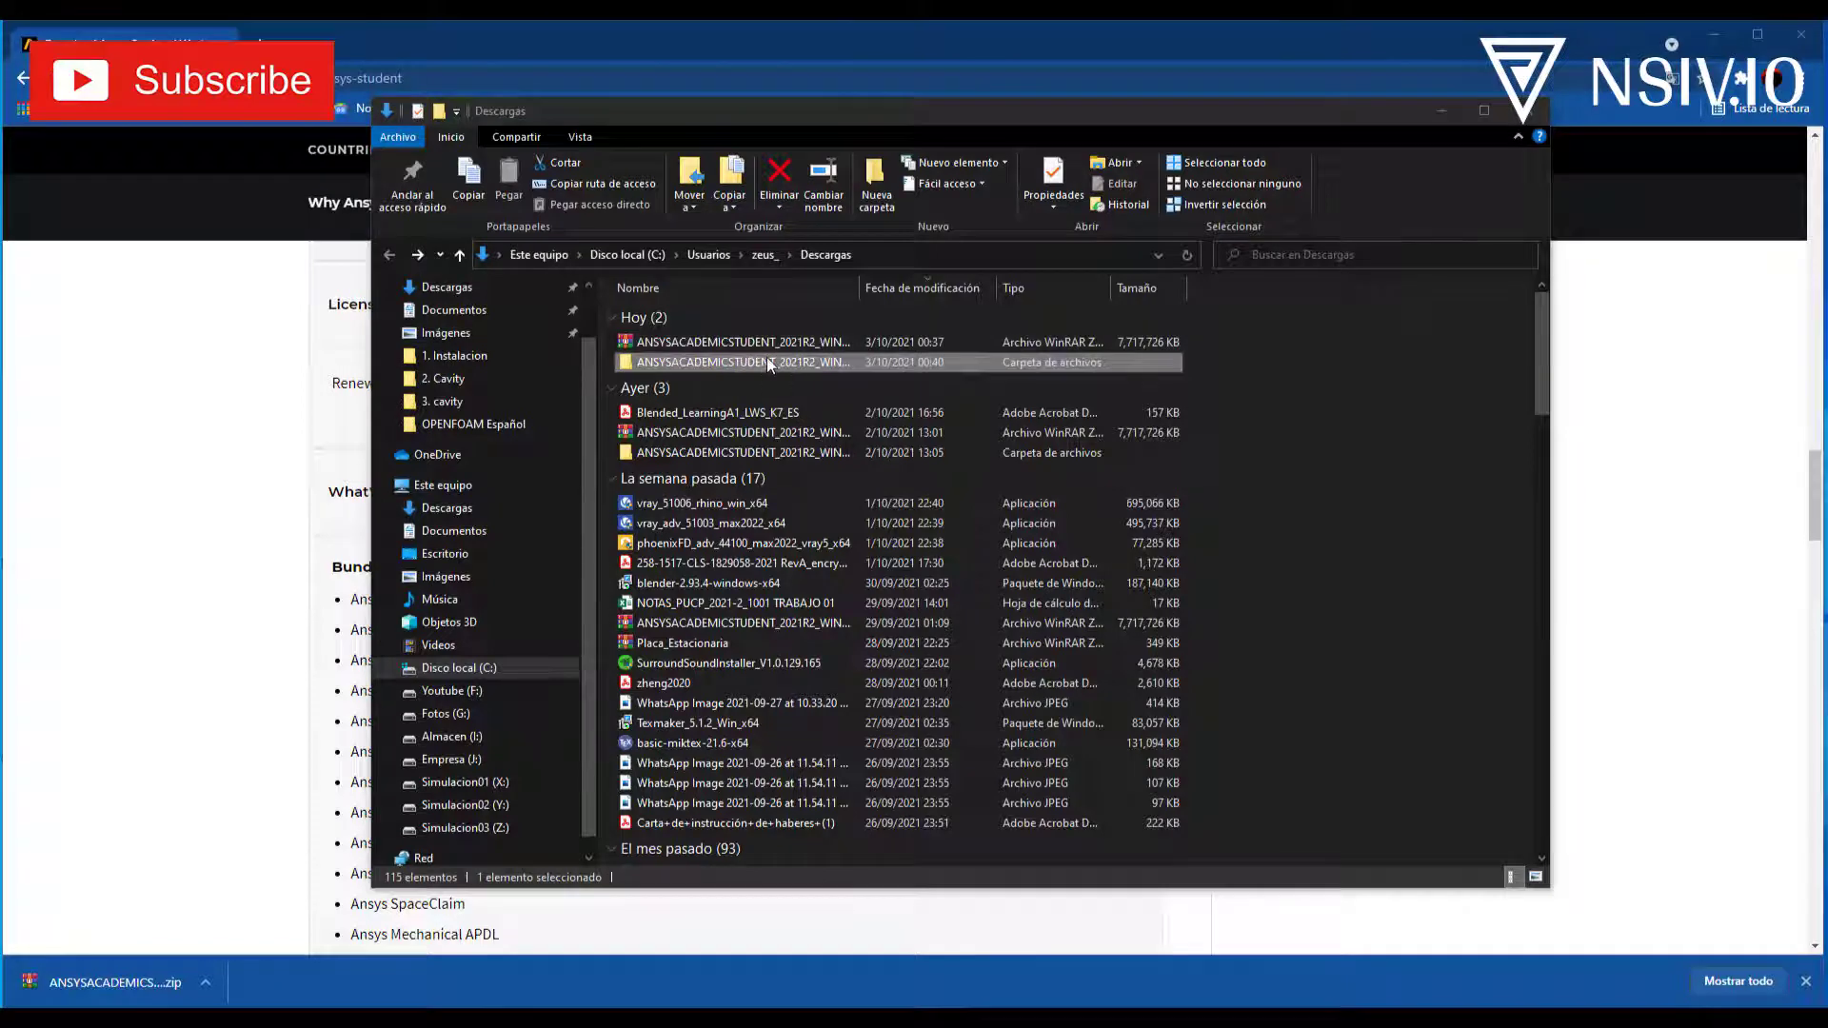
double_click(768, 362)
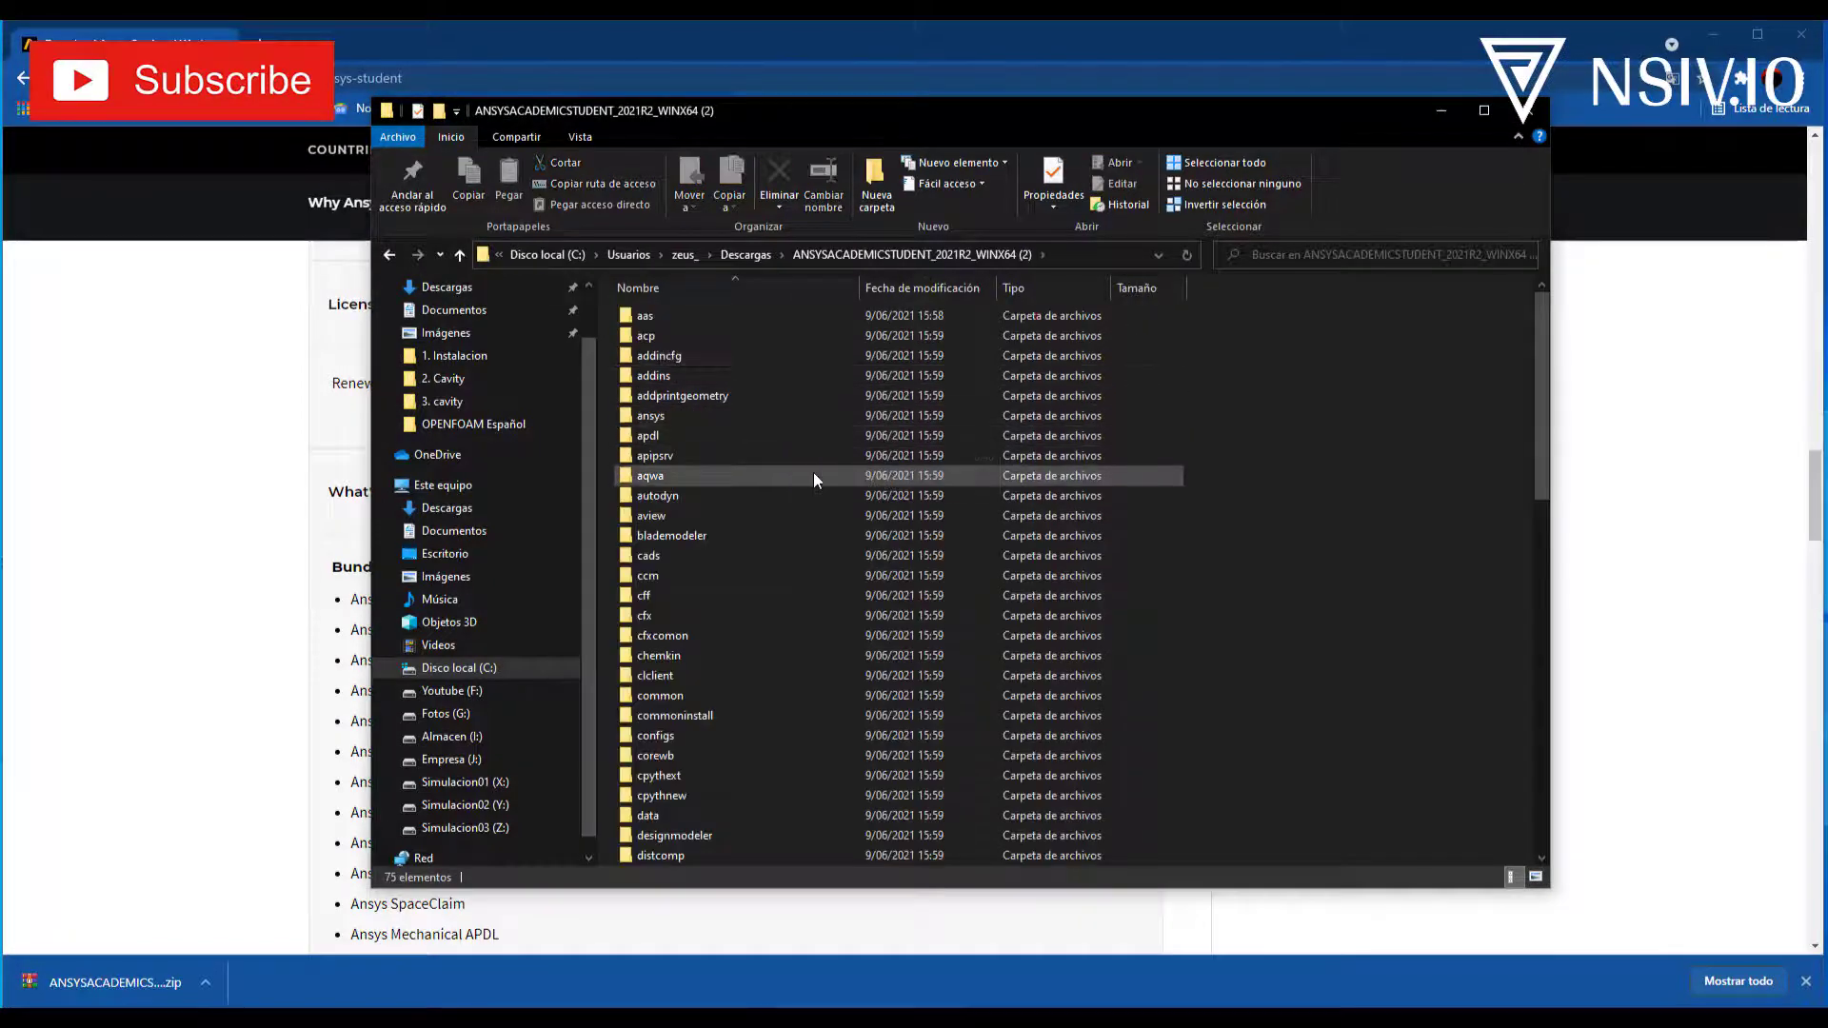
scroll(813, 472, "down", 15)
left_click(674, 859)
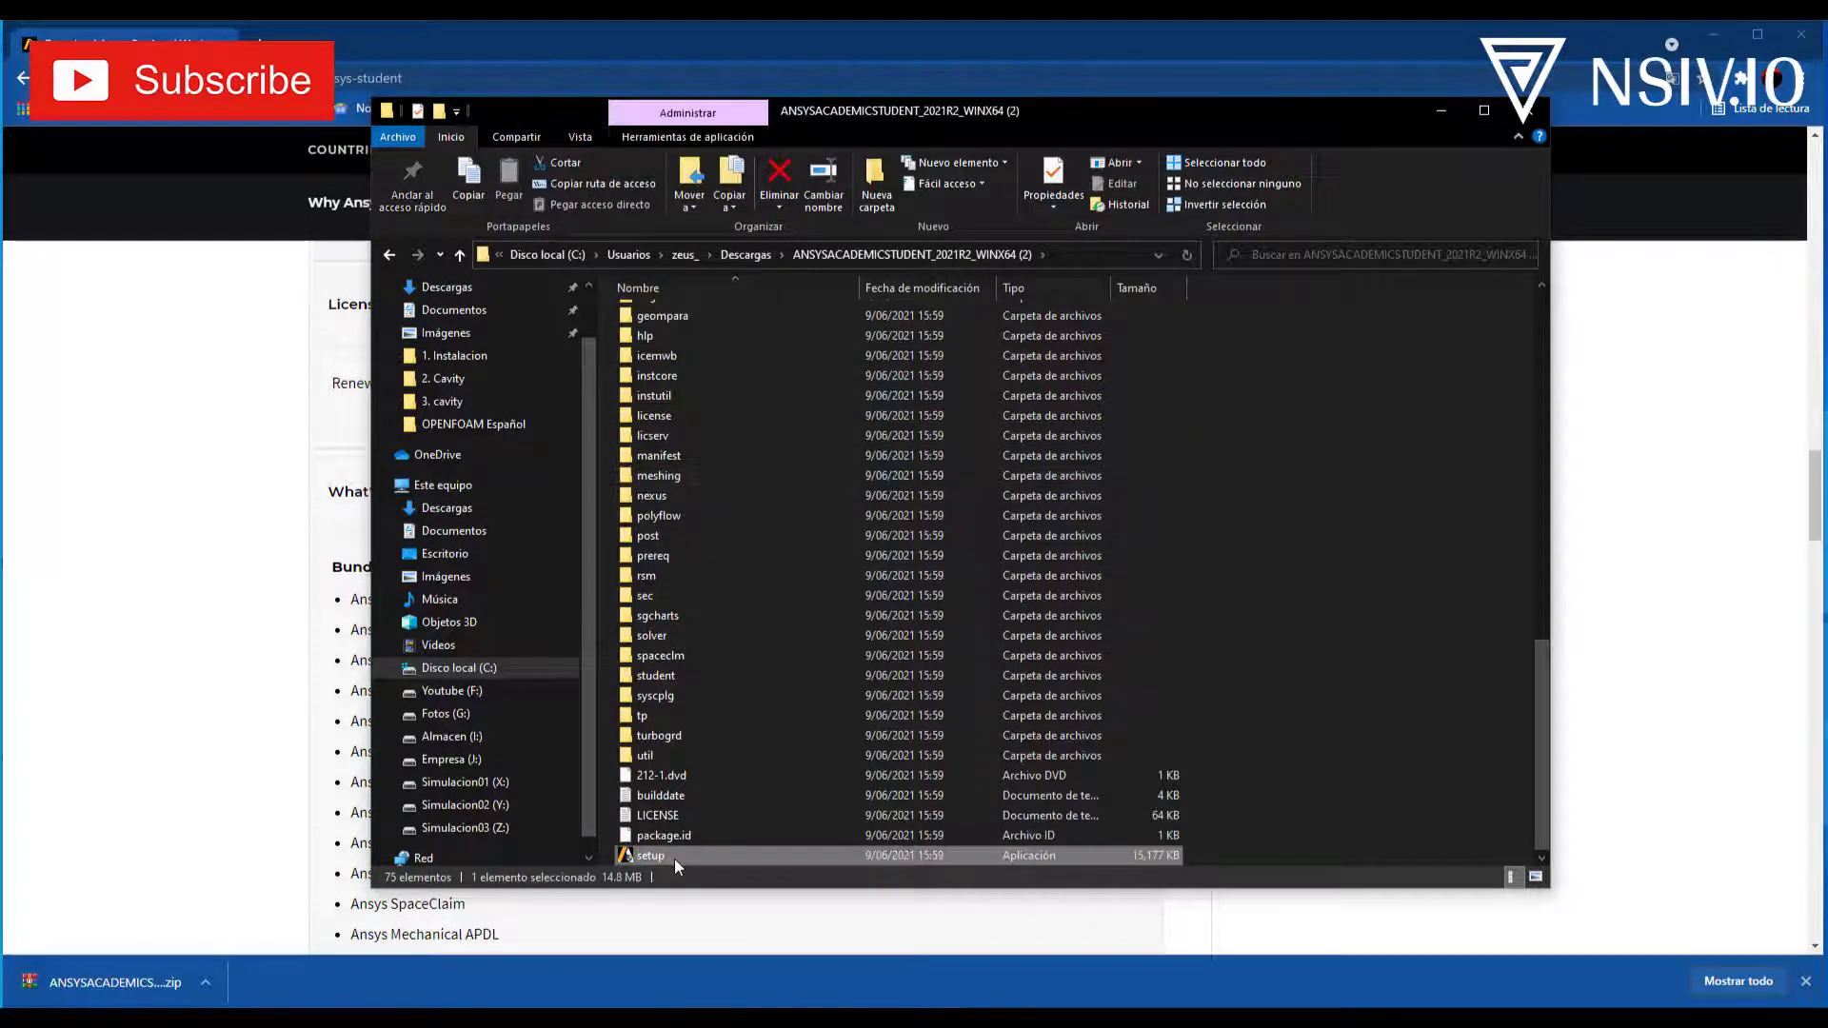
right_click(674, 859)
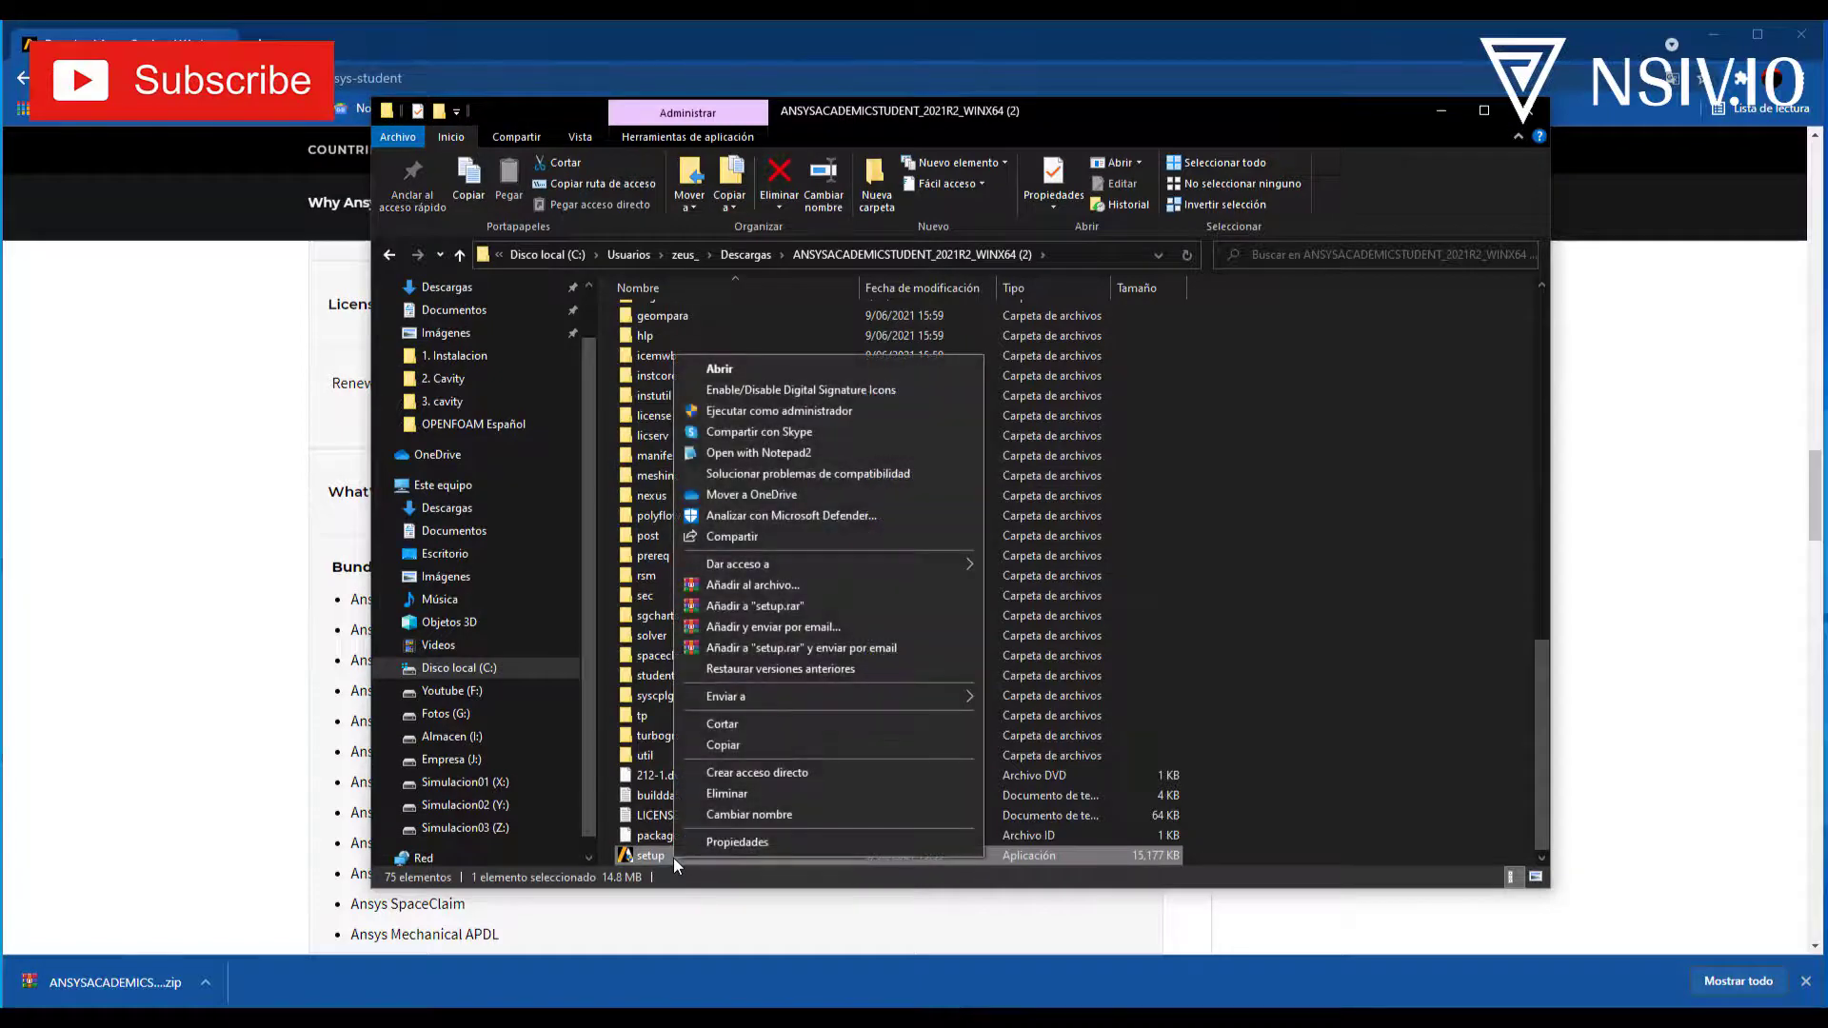
left_click(775, 409)
- Accept the license and install into C:\Program Files\ANSYS Inc\ANSYS Student
left_click(715, 707)
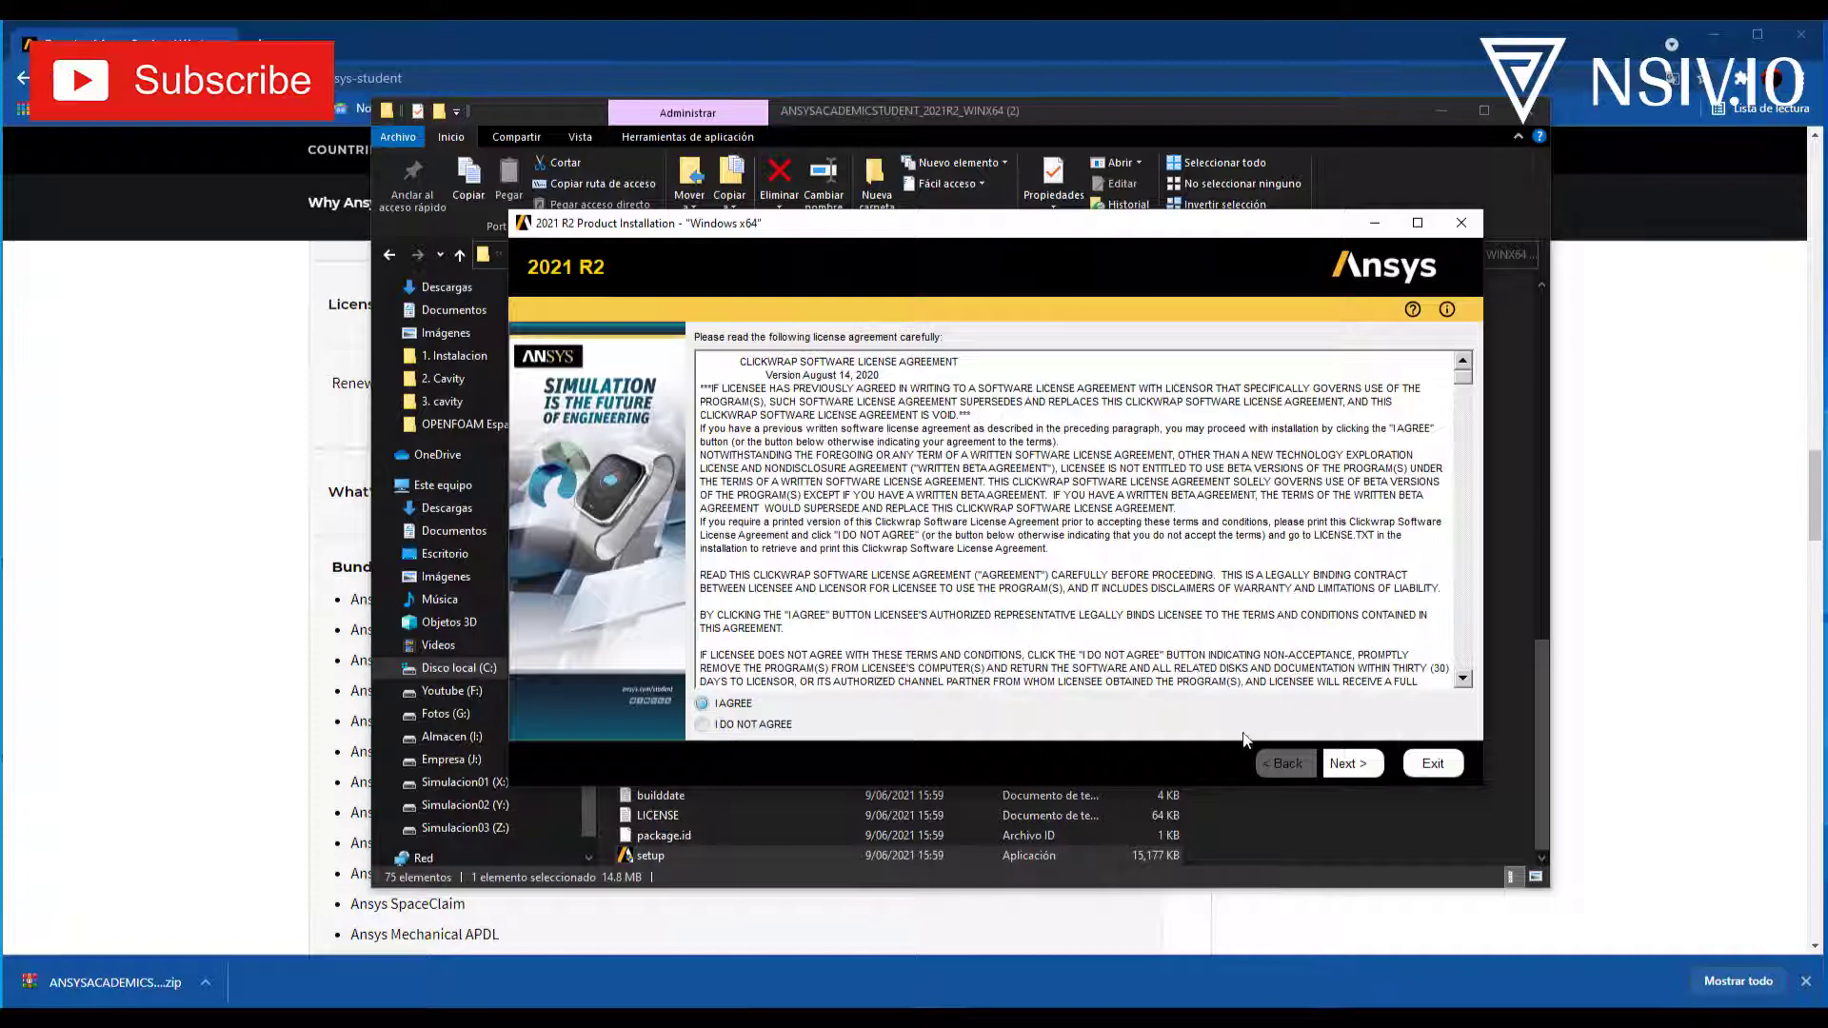
left_click(1333, 768)
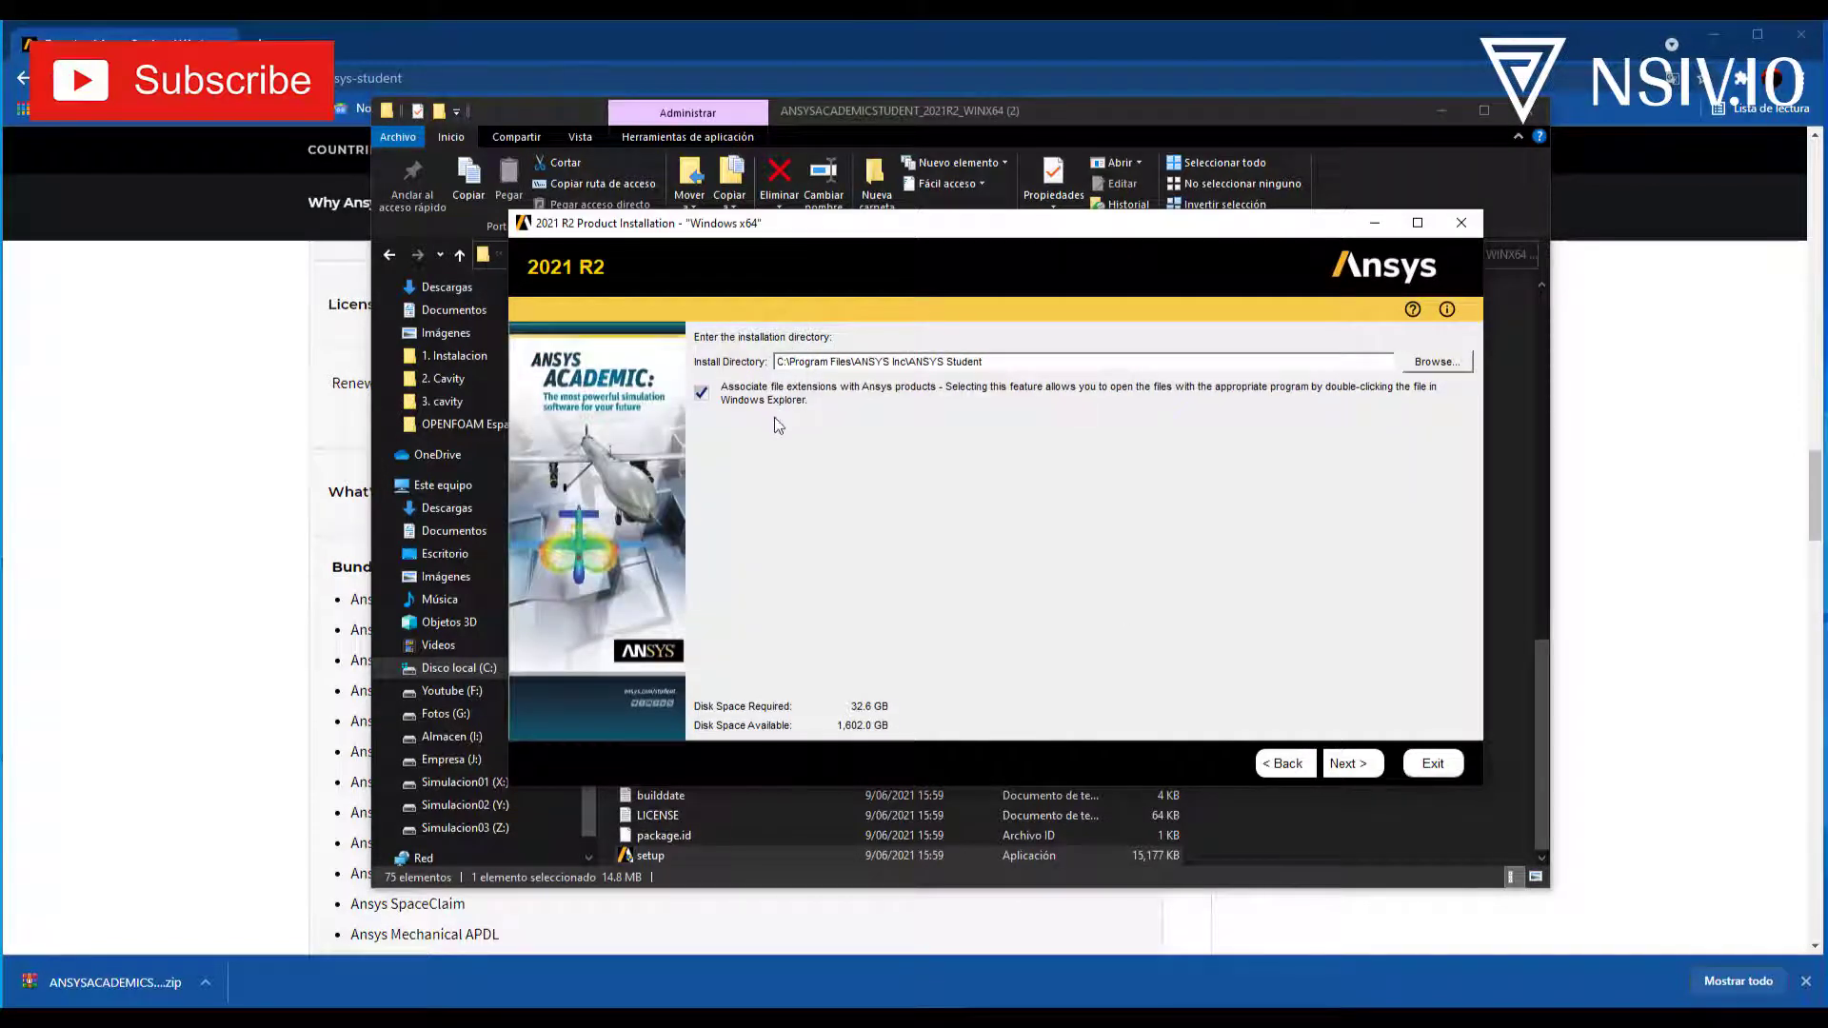
left_click(1345, 766)
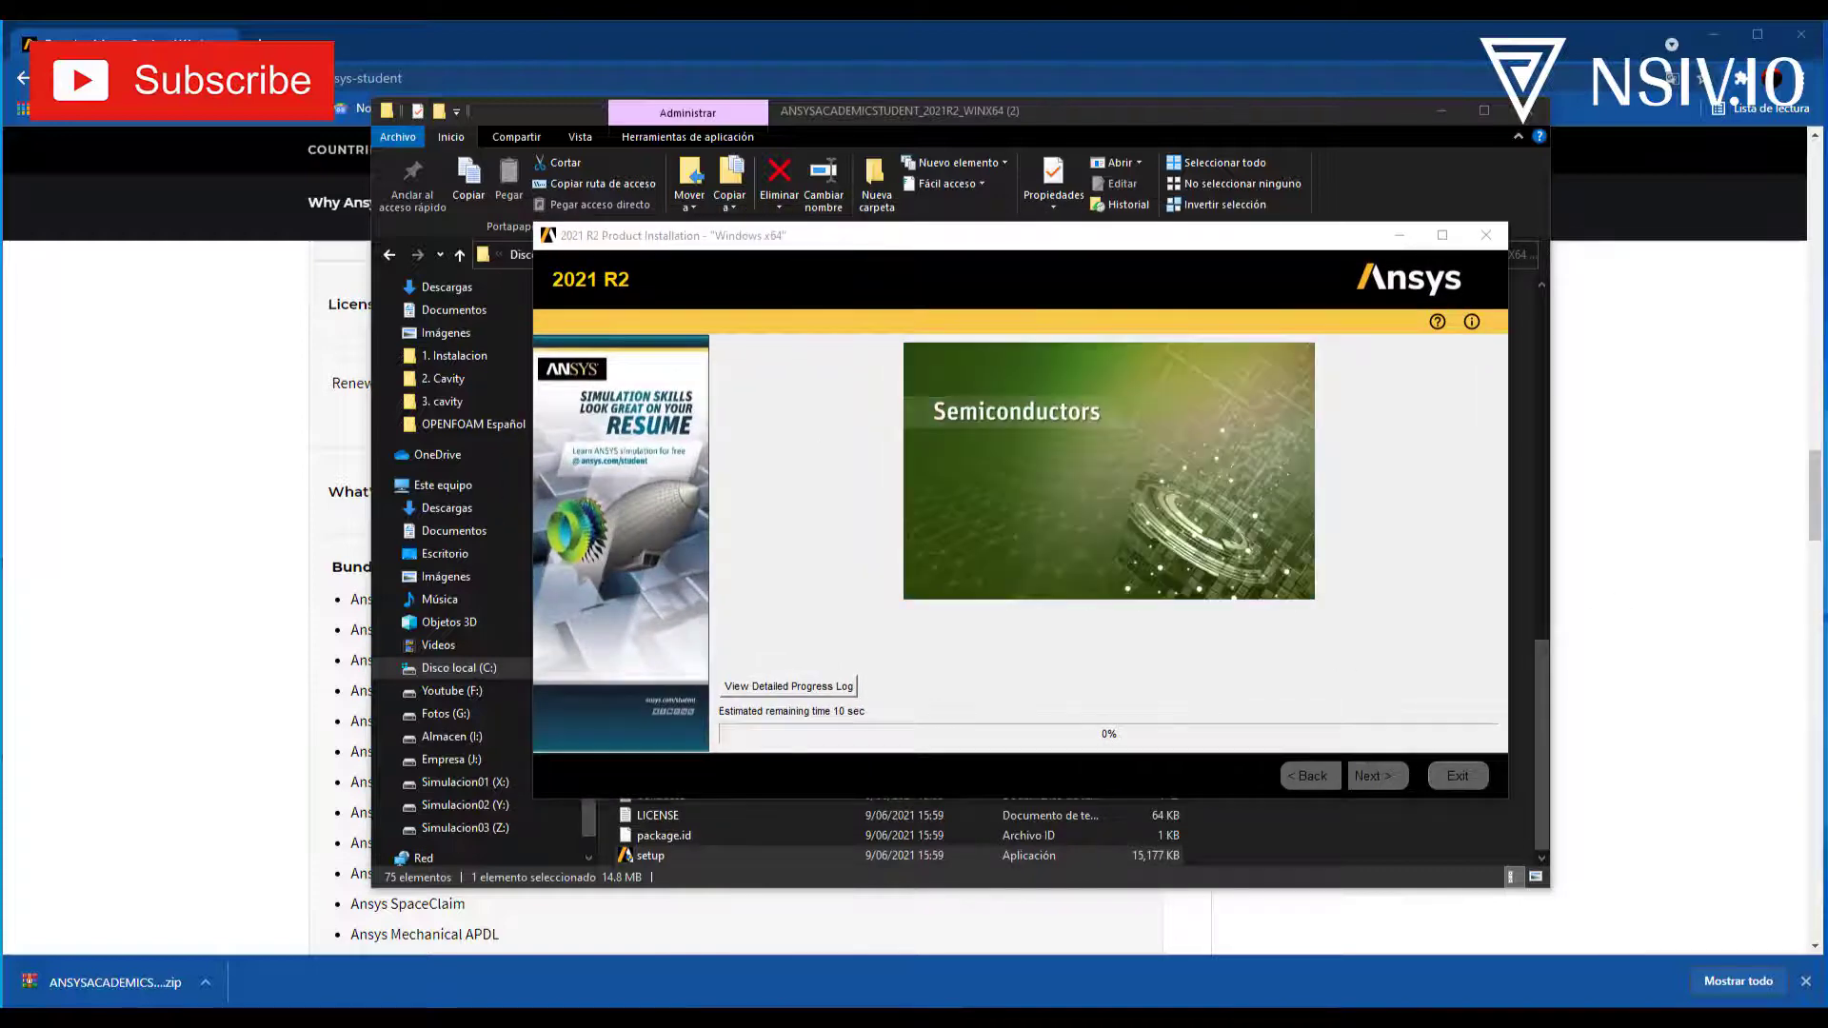
left_click(1668, 192)
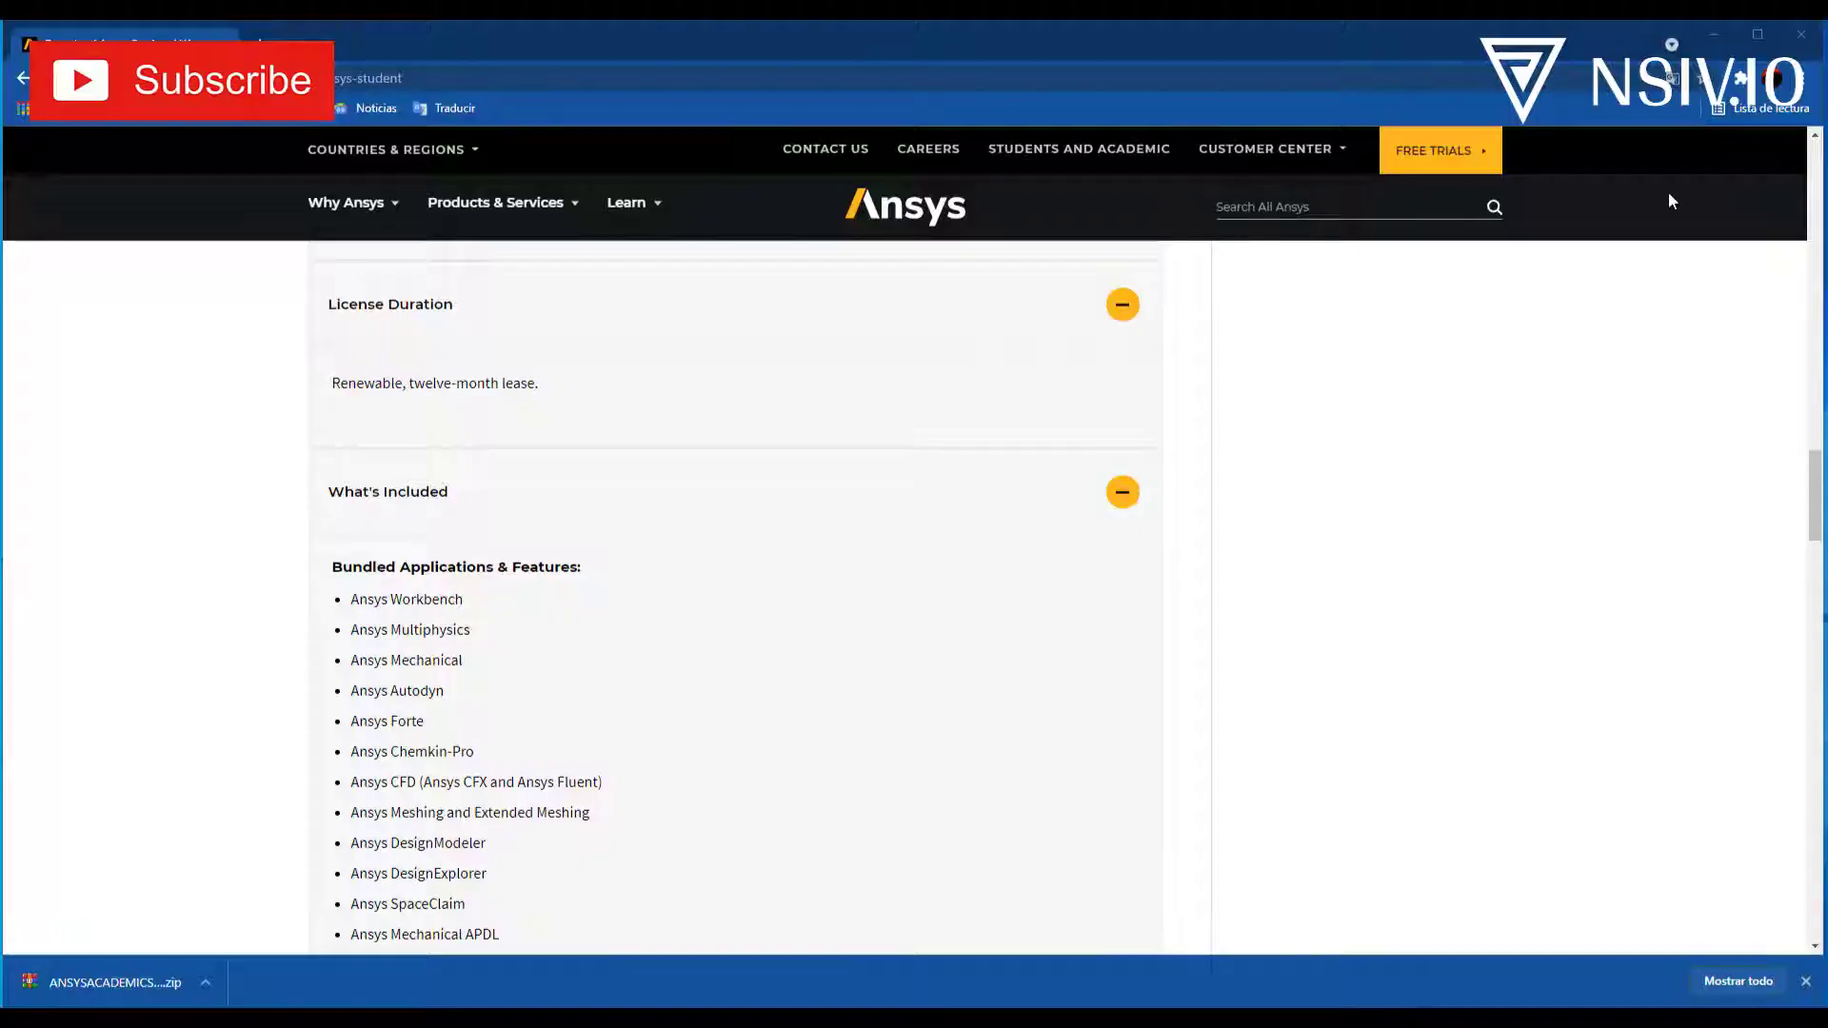
- Minimize Chrome and launch Workbench 2021 R2 from the Start menu's Ansys 2021 R2 group
left_click(1716, 36)
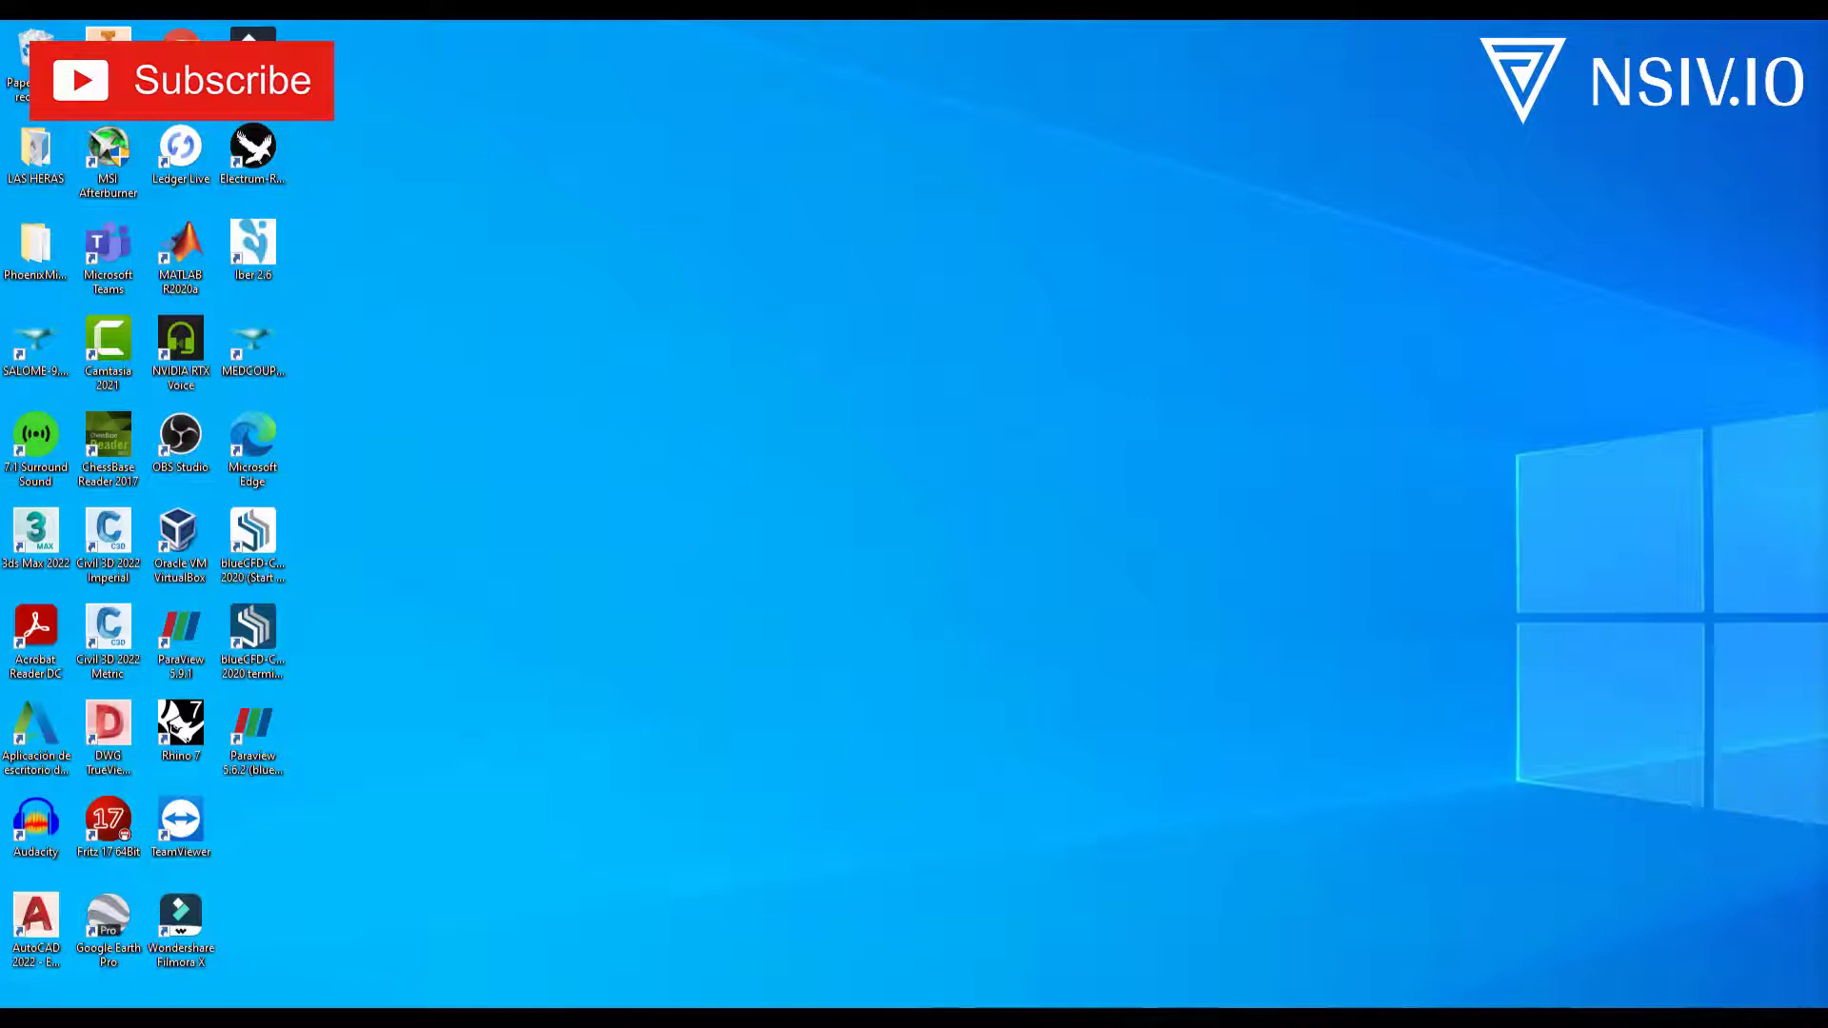
left_click(23, 1000)
mouse_move(44, 940)
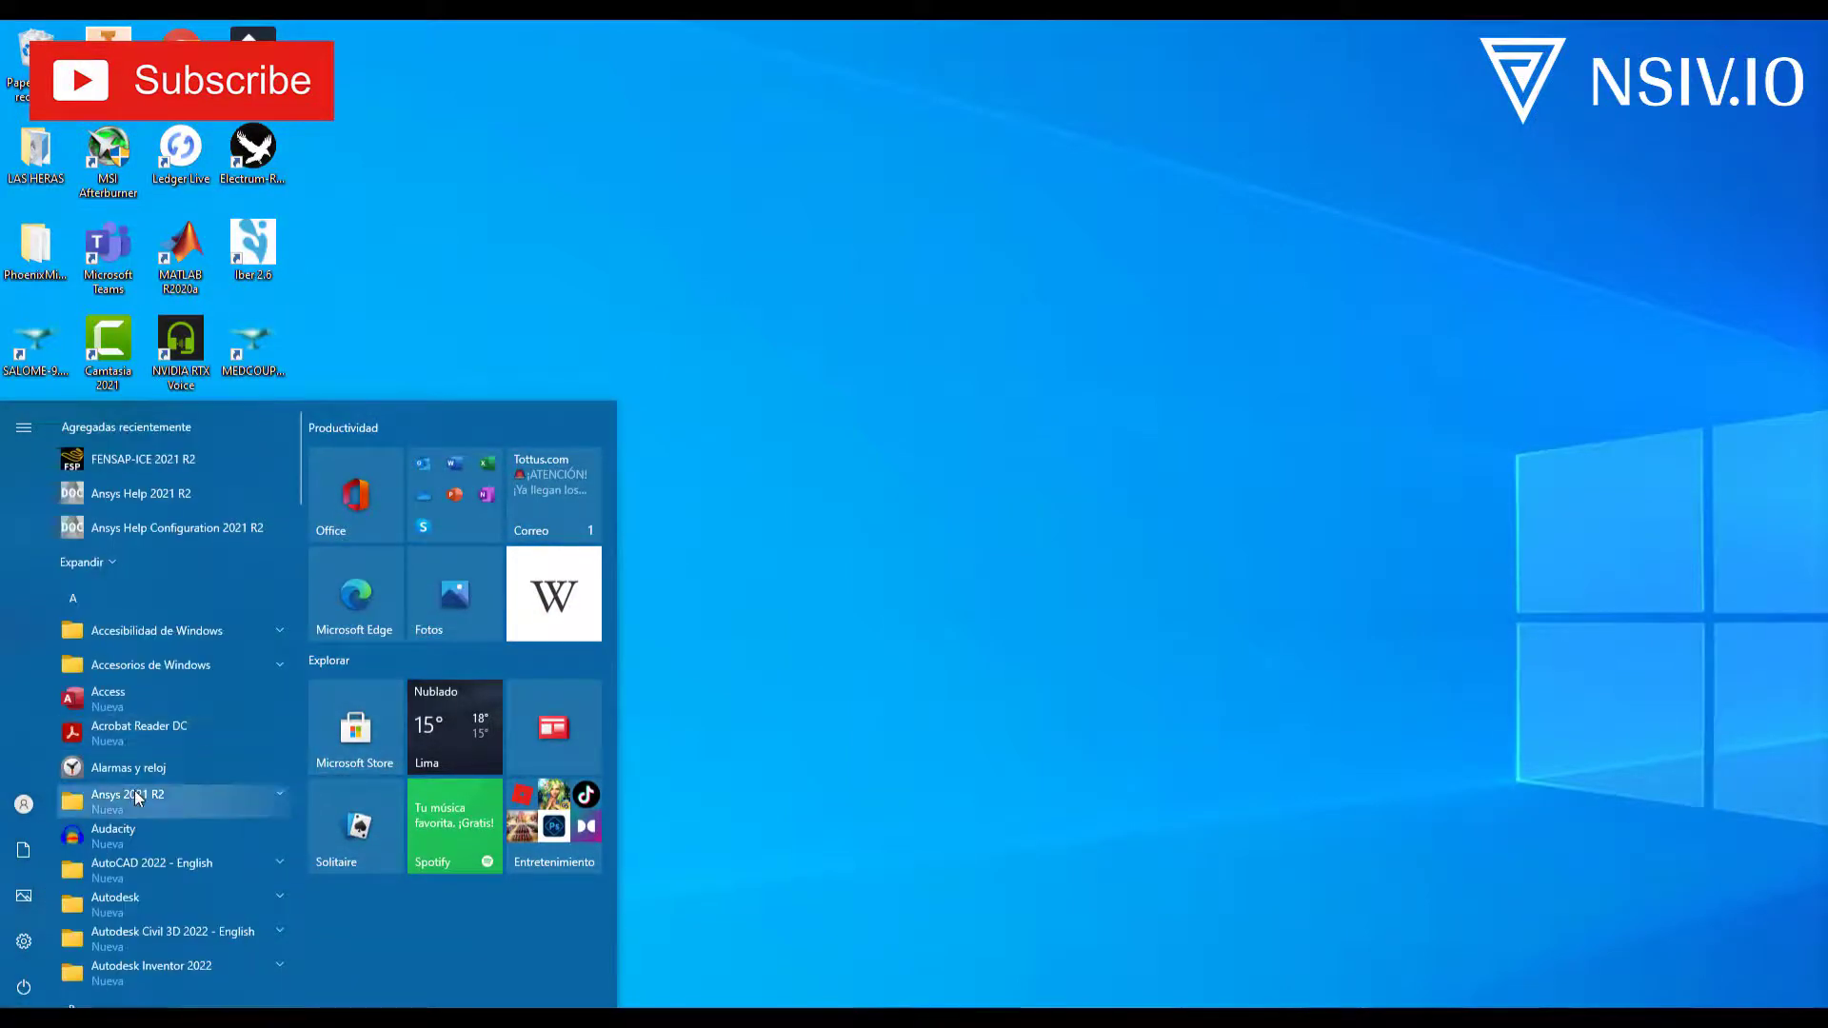
left_click(170, 794)
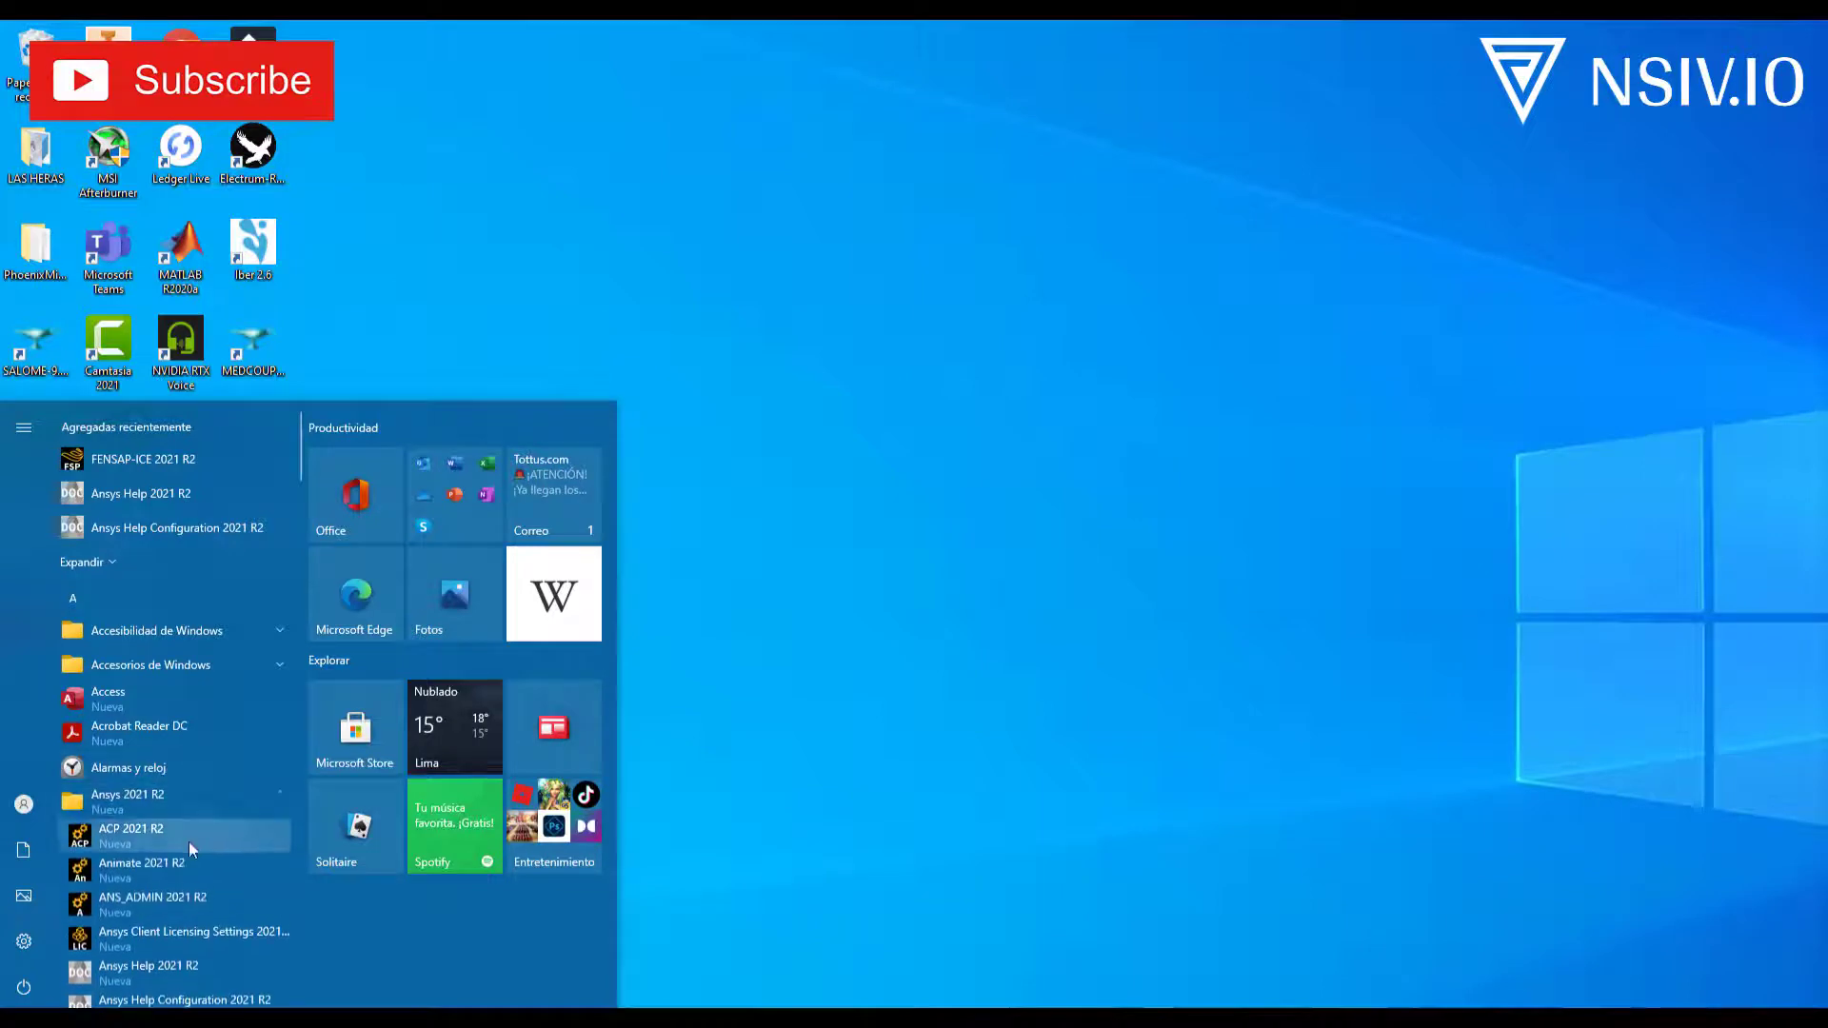
scroll(189, 853, "down", 10)
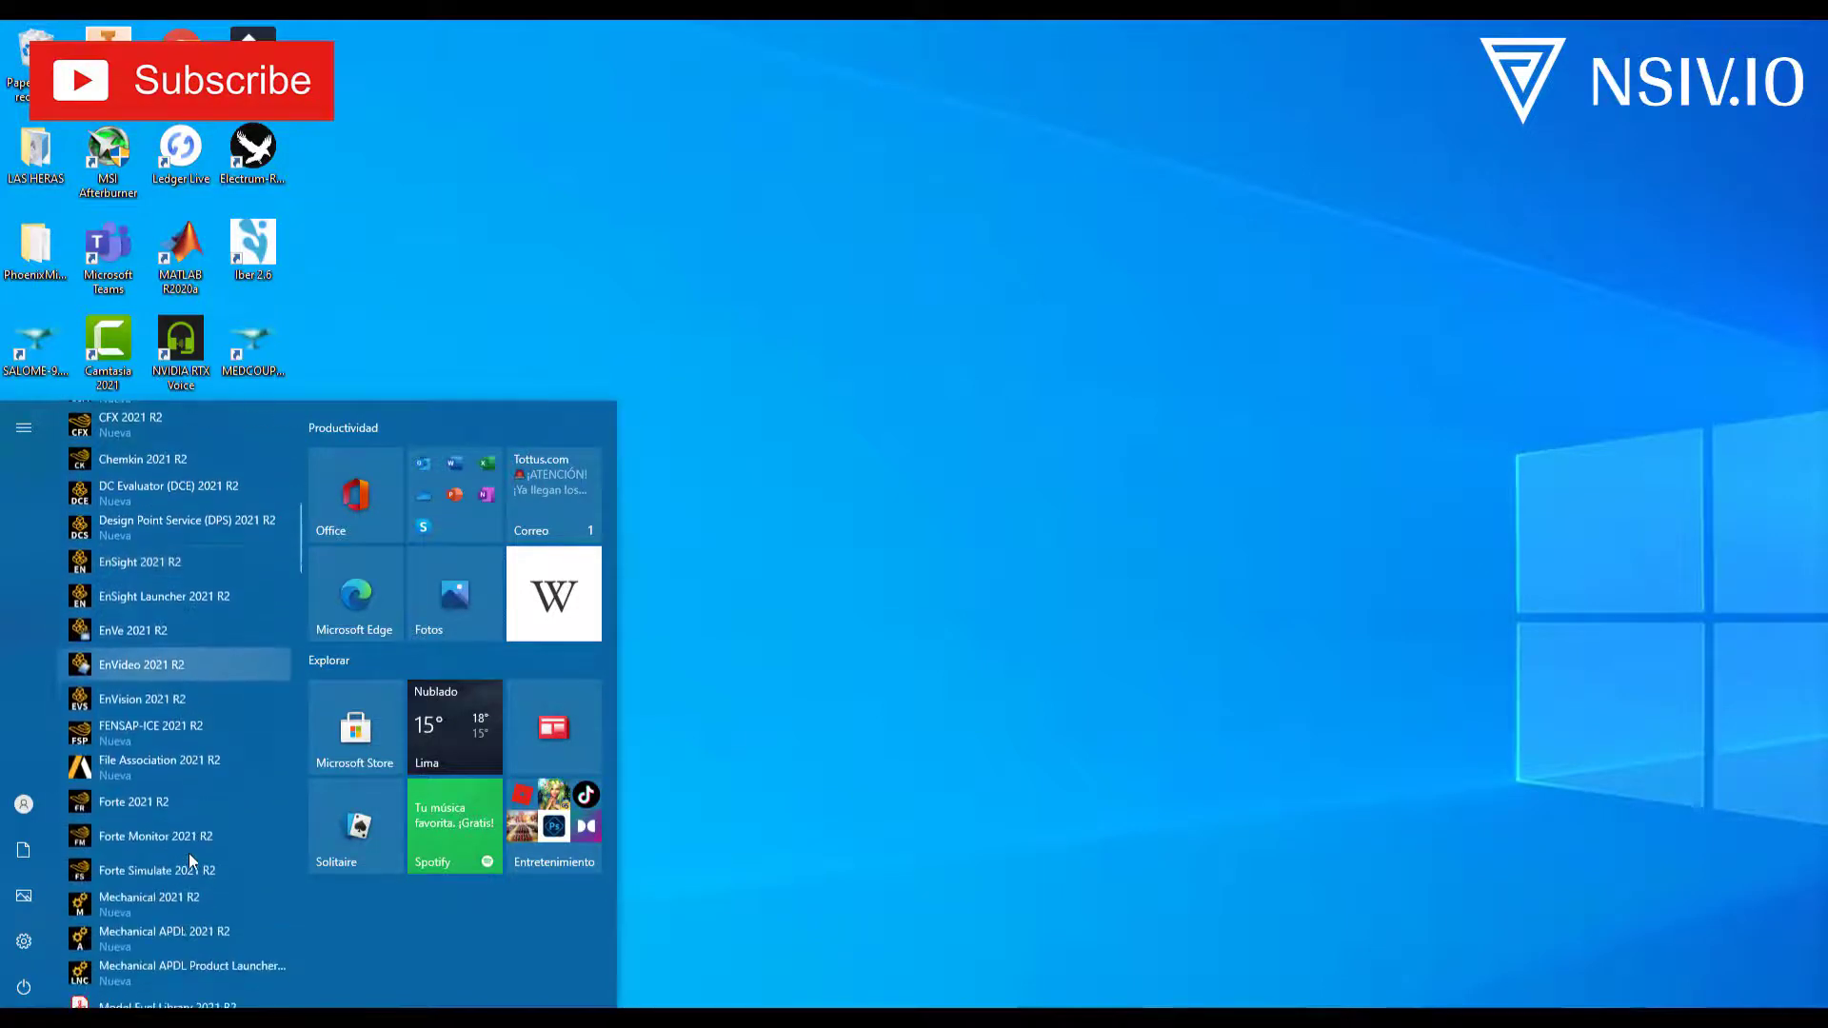
scroll(192, 856, "down", 5)
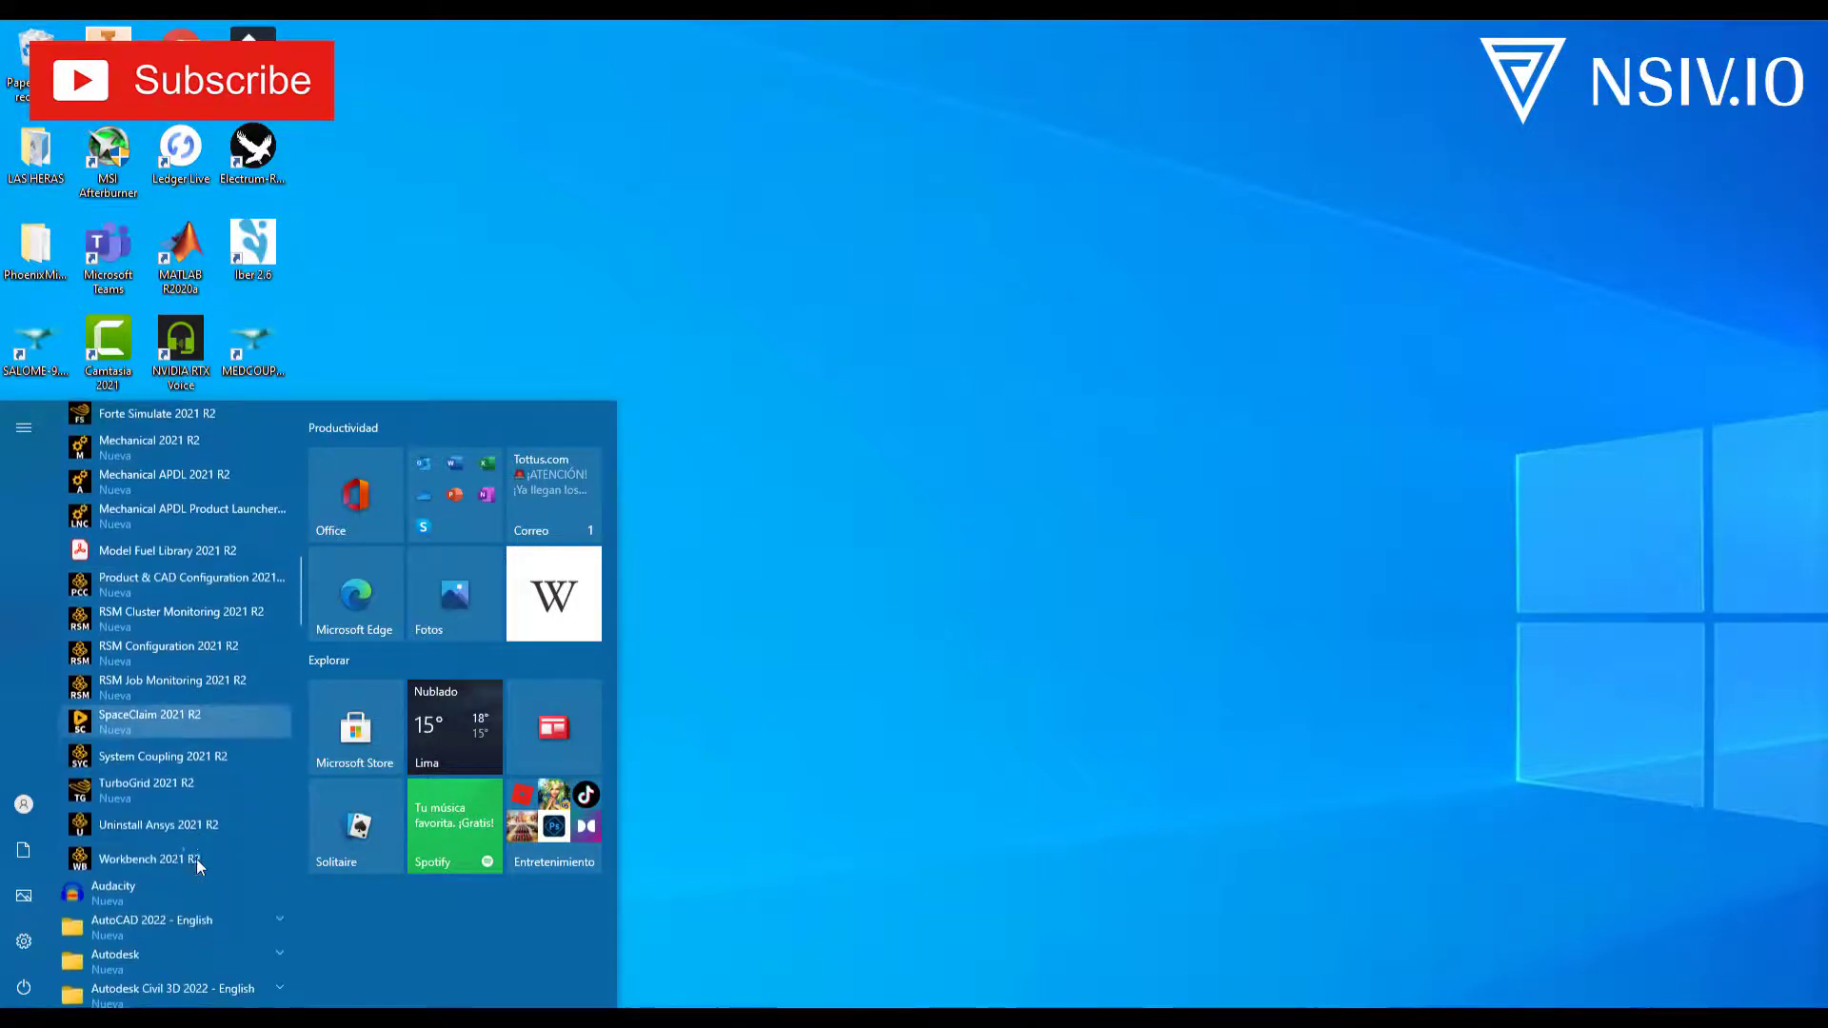
left_click(168, 856)
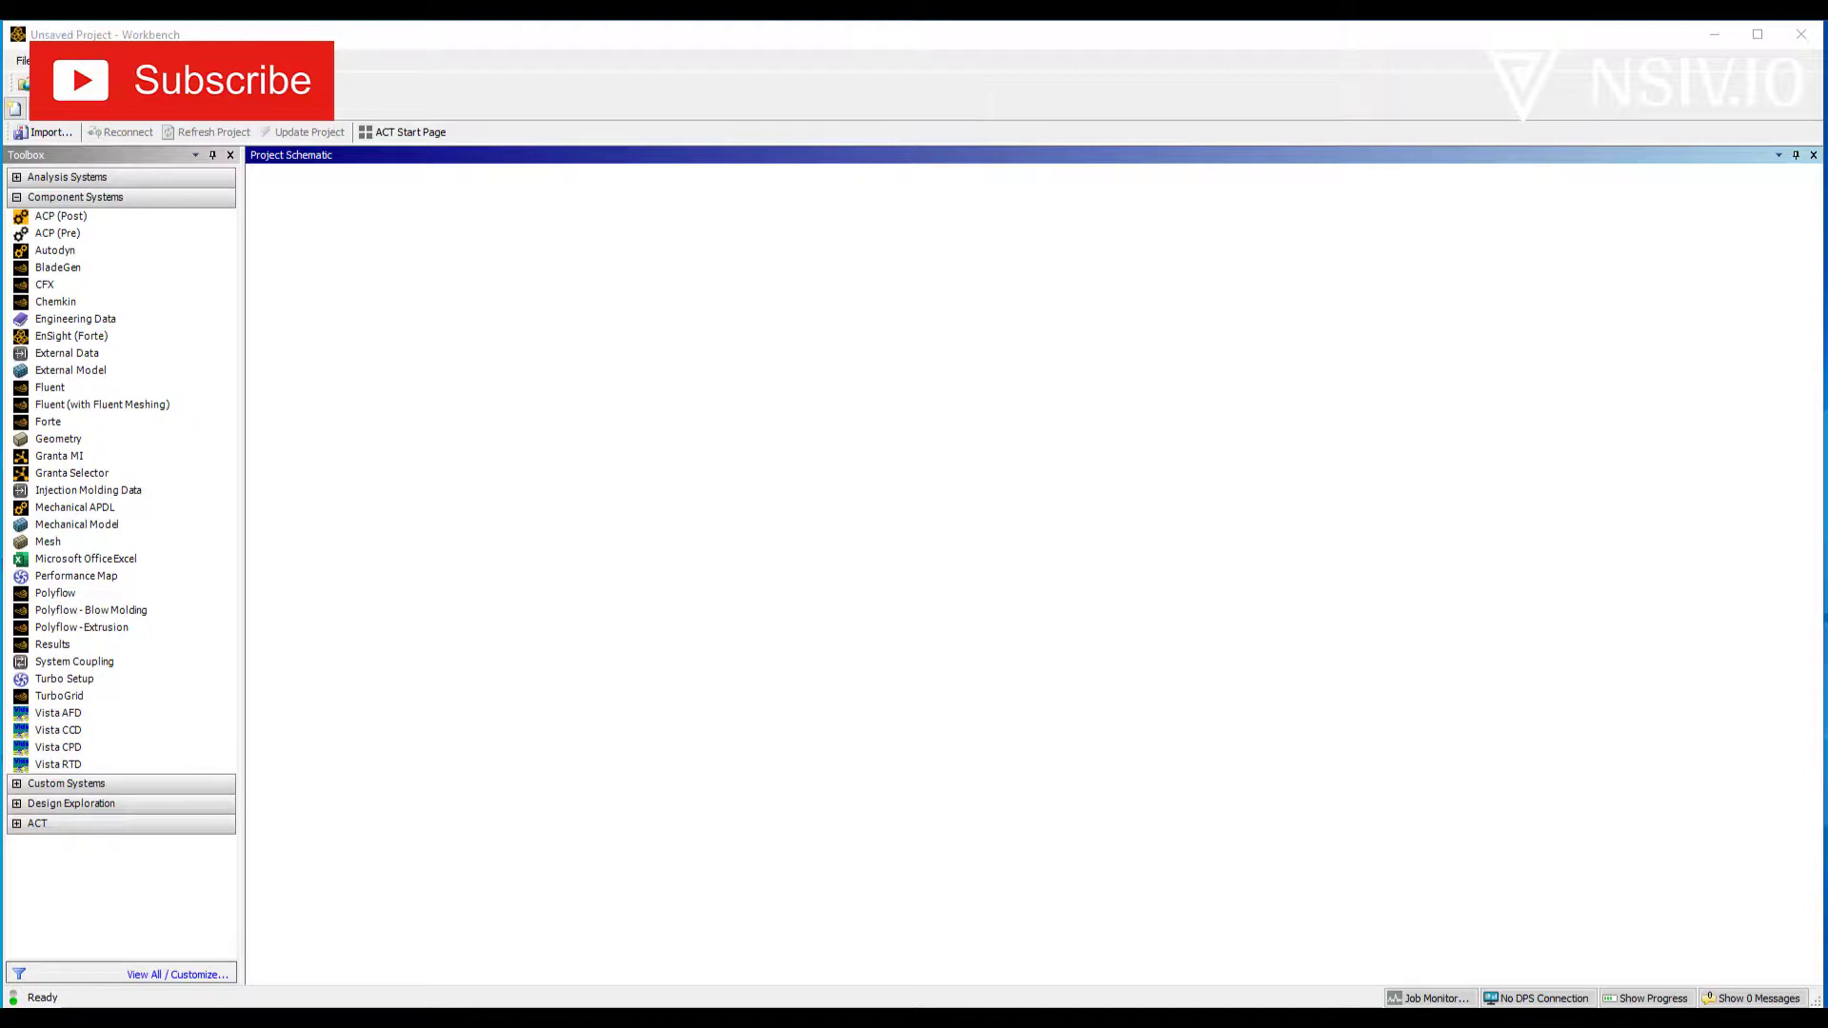
- Add a Geometry component system to the Project Schematic, keeping the name Geometry
left_click_drag(58, 439, 367, 278)
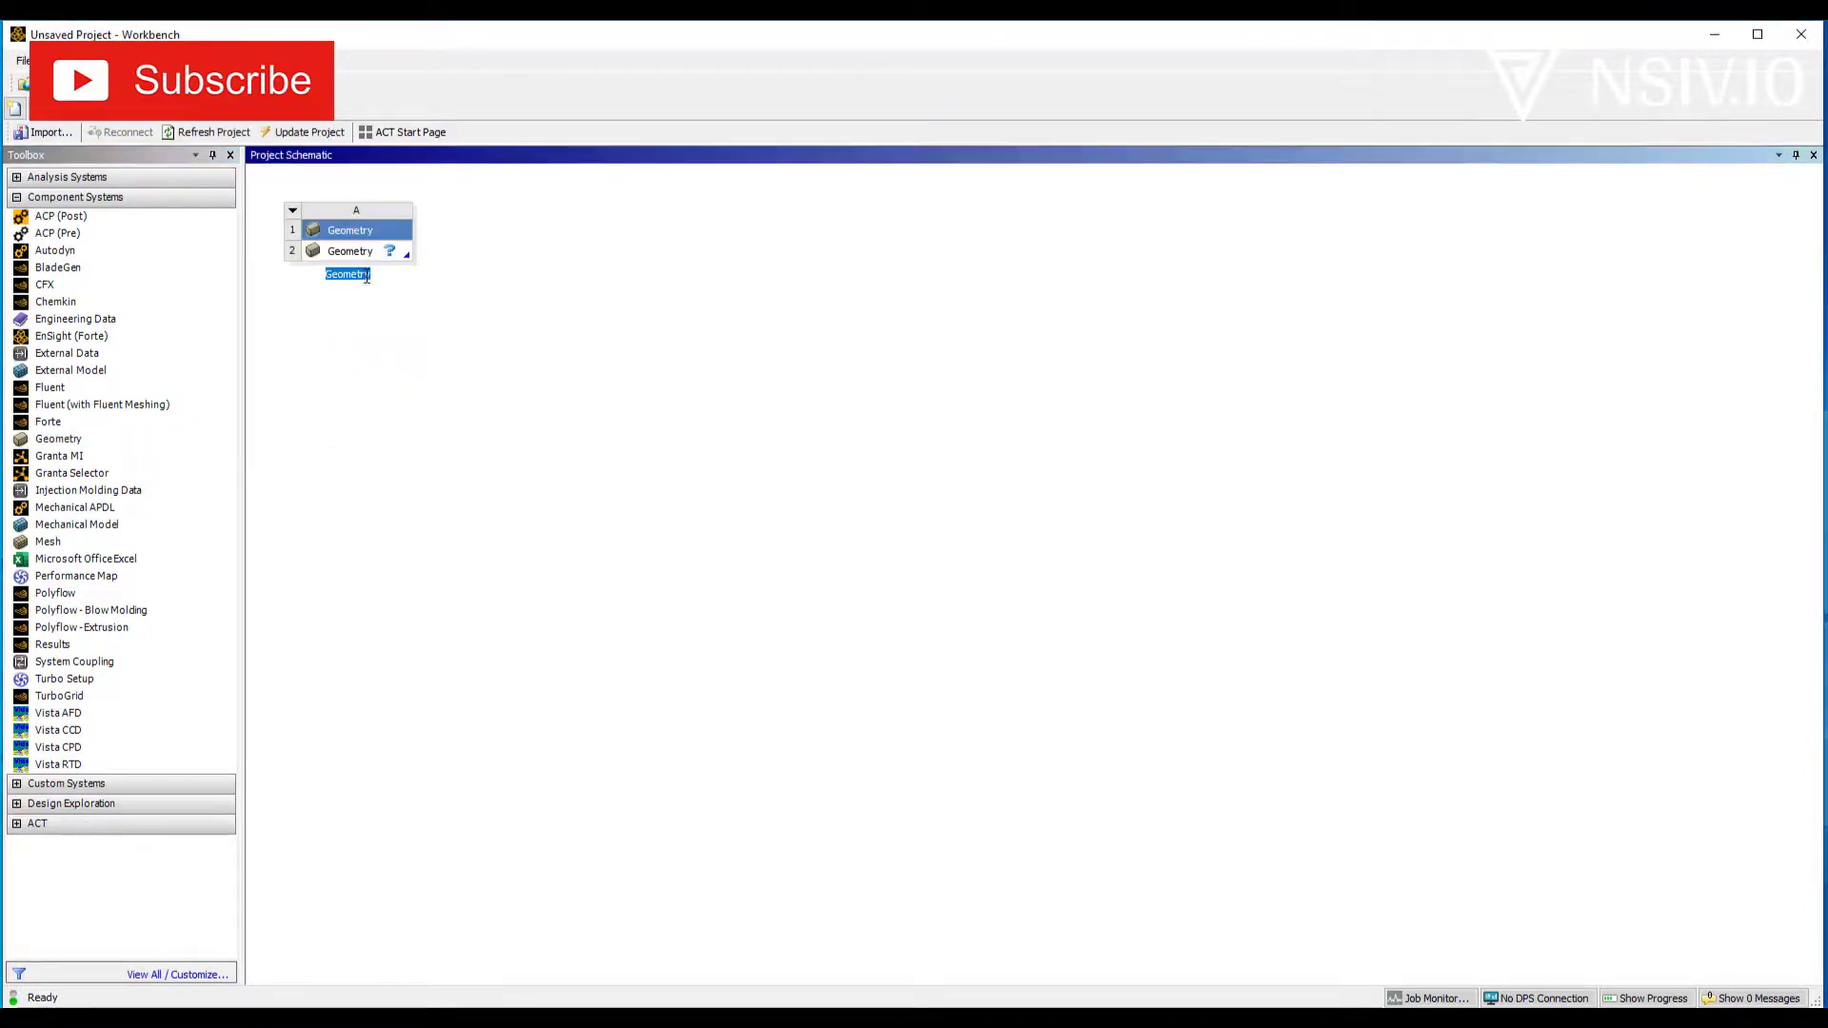
left_click(369, 258)
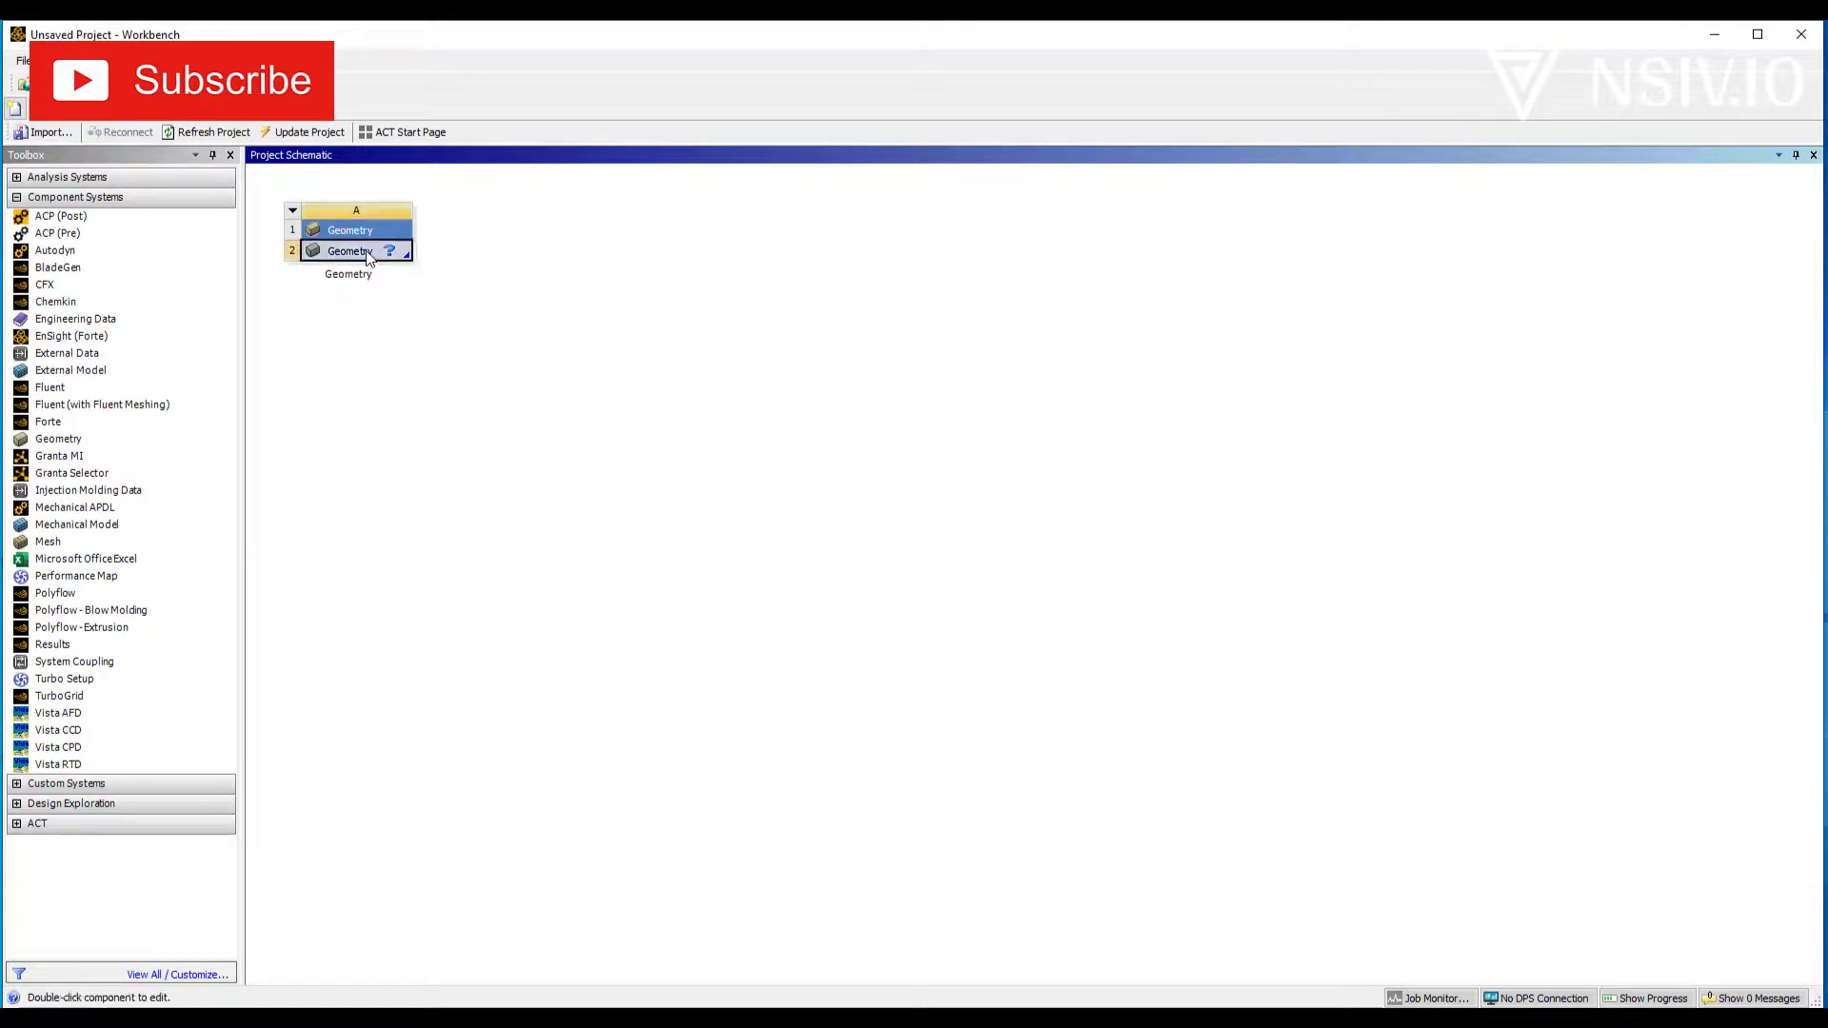